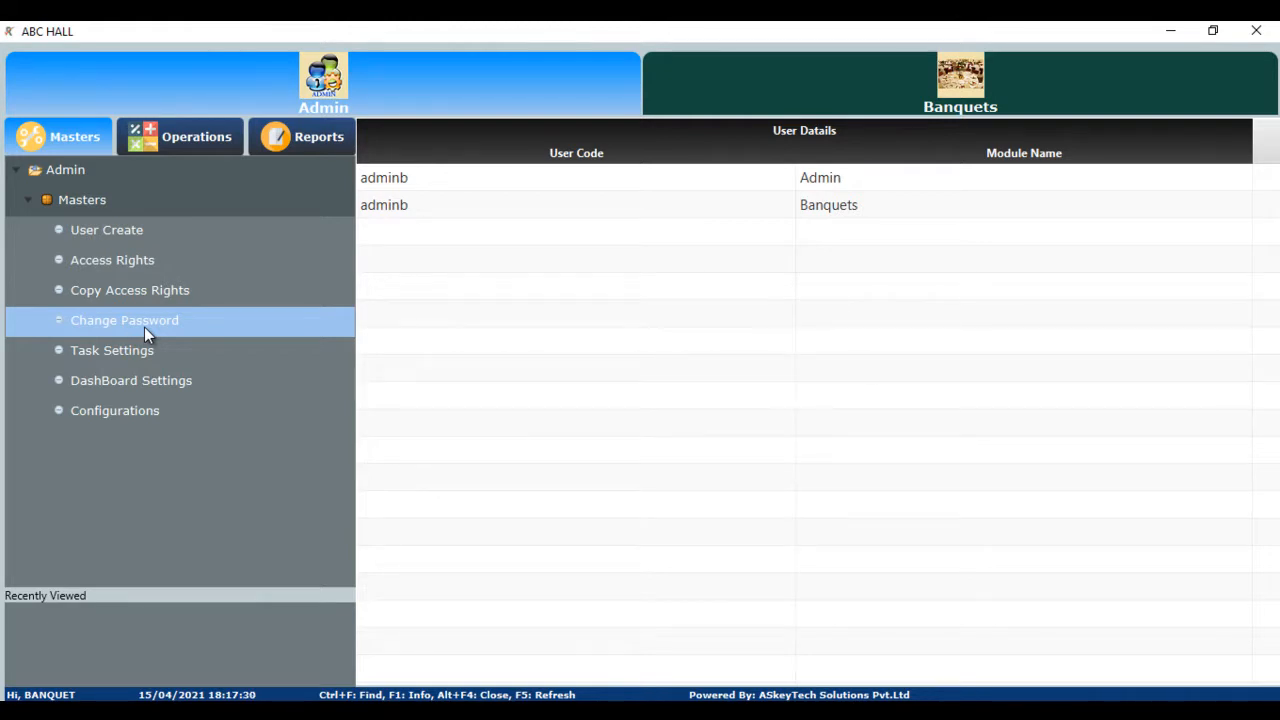
- Show the Banquets booking calendar with venue MB selected to check its April 2021 availability
{"action": "left_click", "coordinate": [802, 97]}
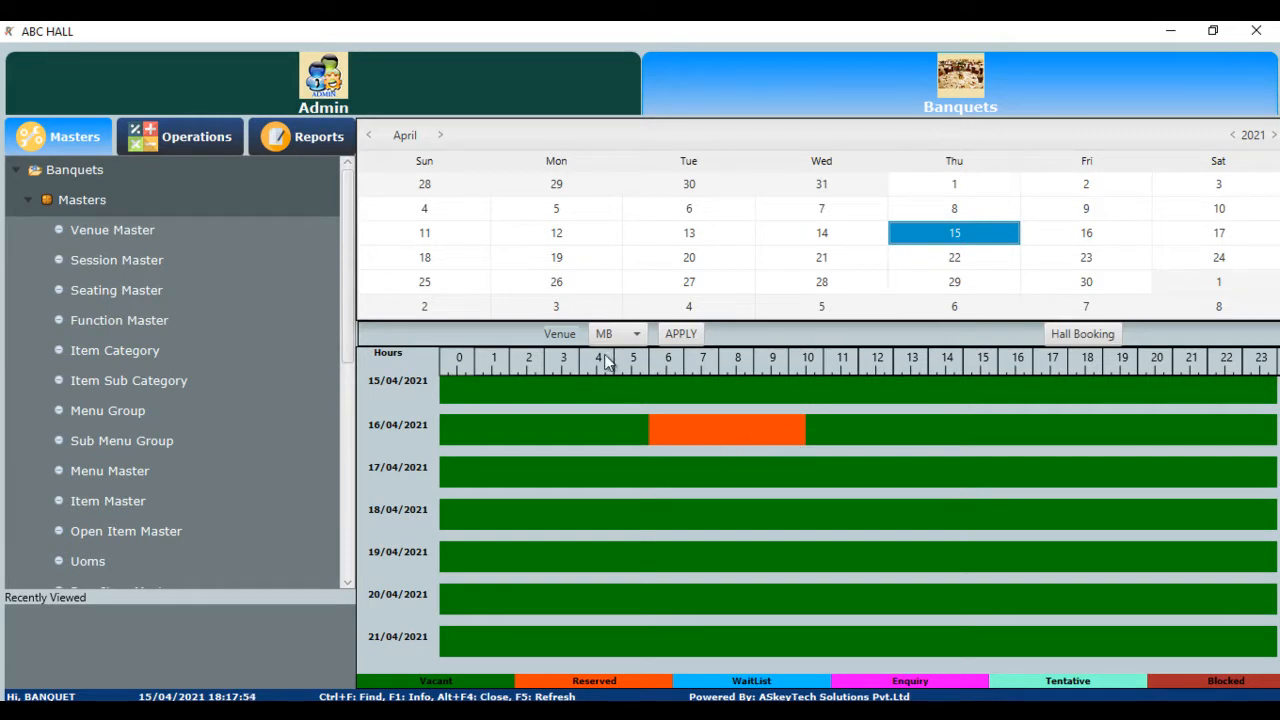
{"action": "left_click", "coordinate": [638, 335]}
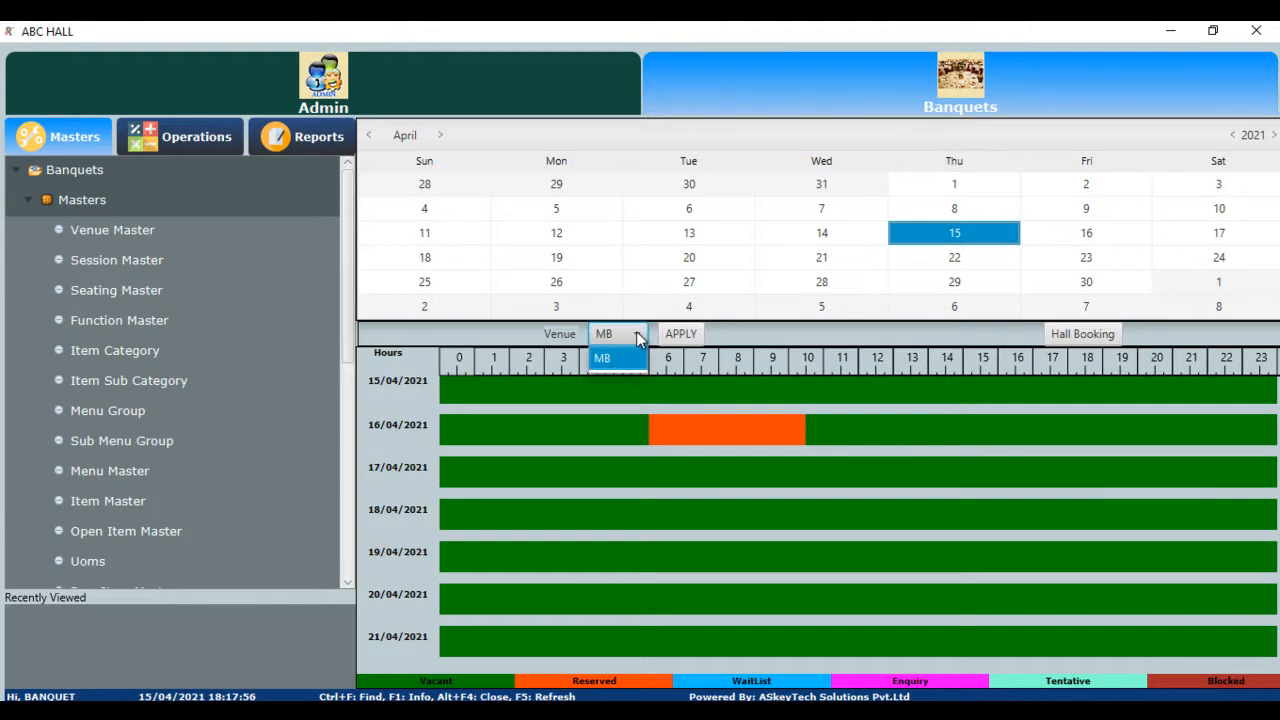
{"action": "left_click", "coordinate": [630, 358]}
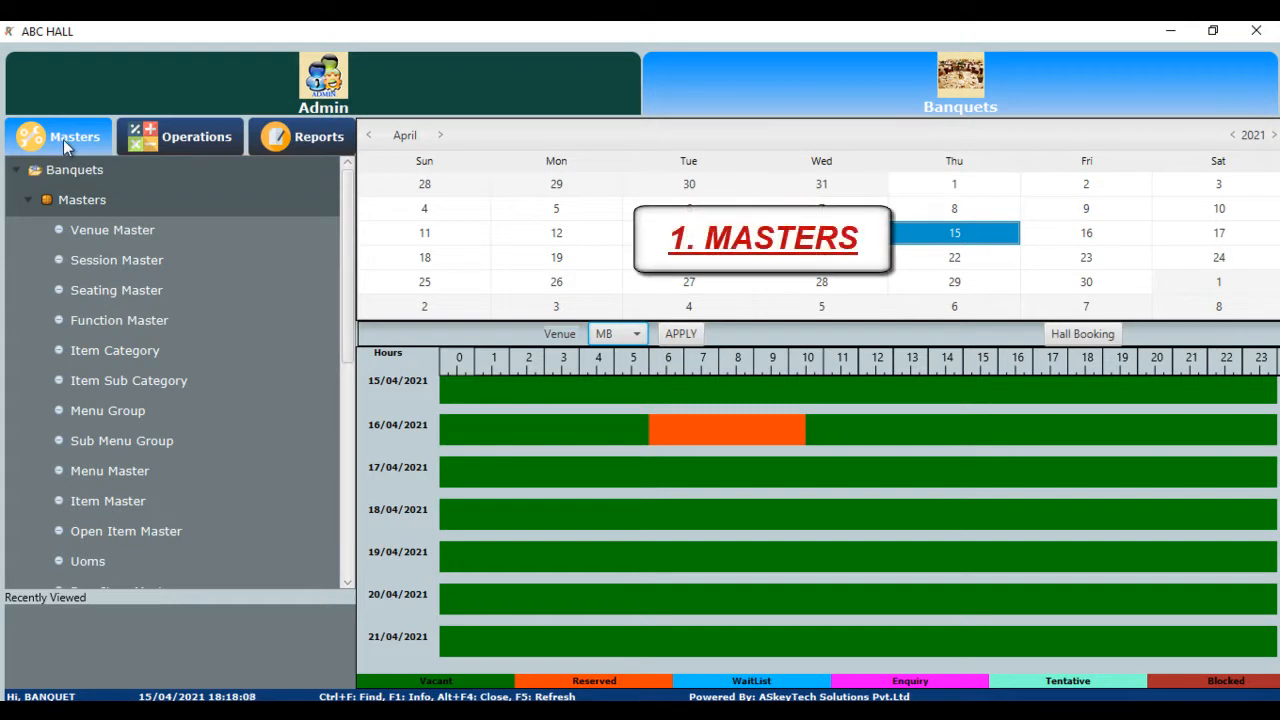
- Open Venue Master and load the existing MB / ABC HALLS venue record
{"action": "double_click", "coordinate": [102, 232]}
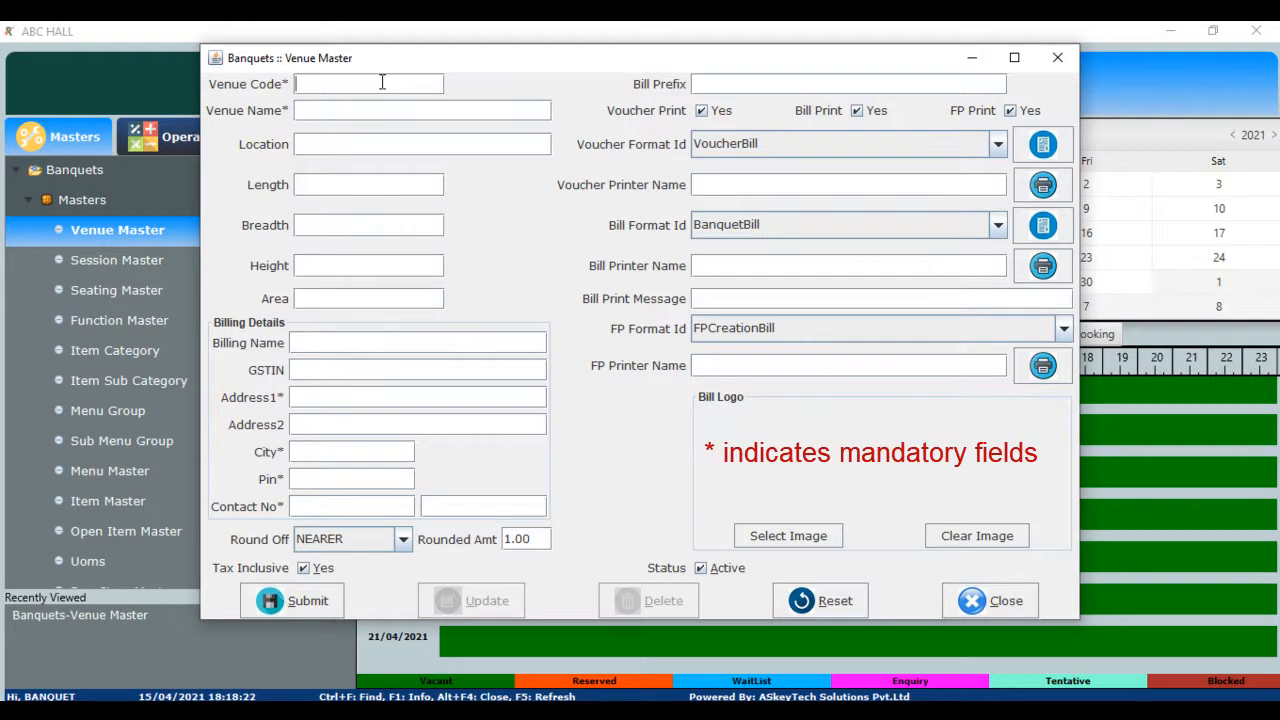
{"action": "key", "text": "Return"}
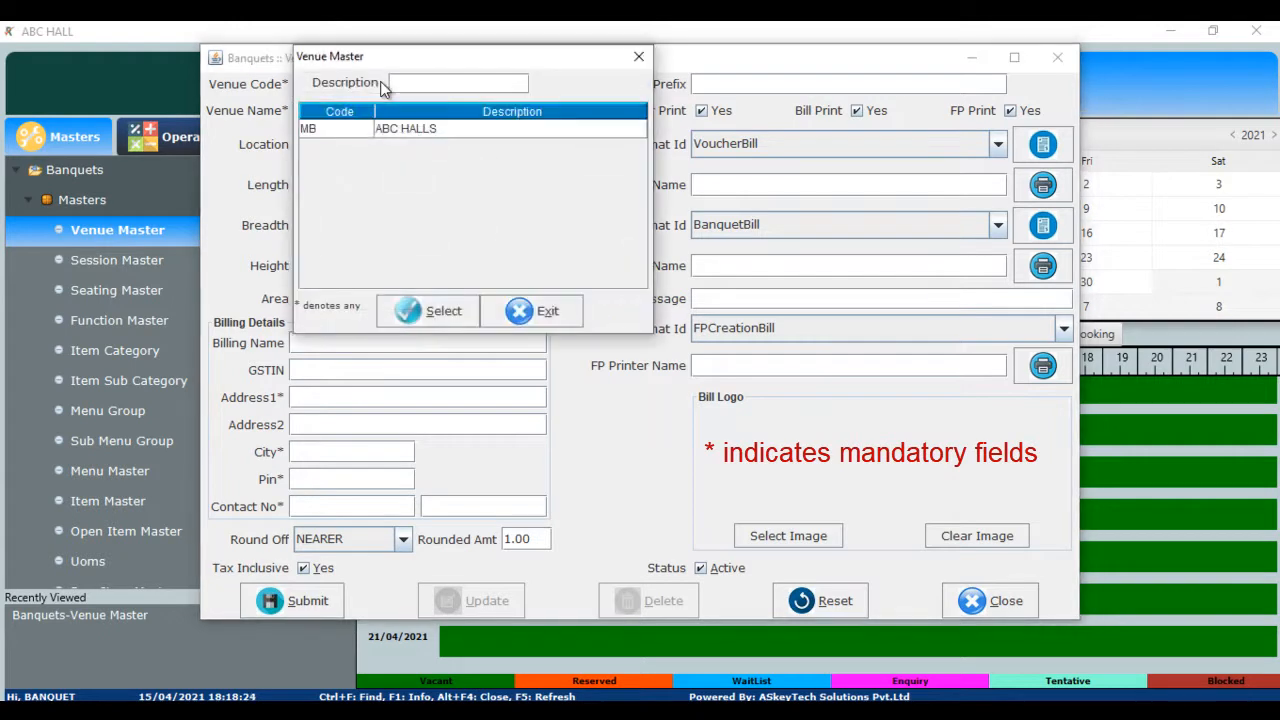
{"action": "key", "text": "Down"}
{"action": "key", "text": "Return"}
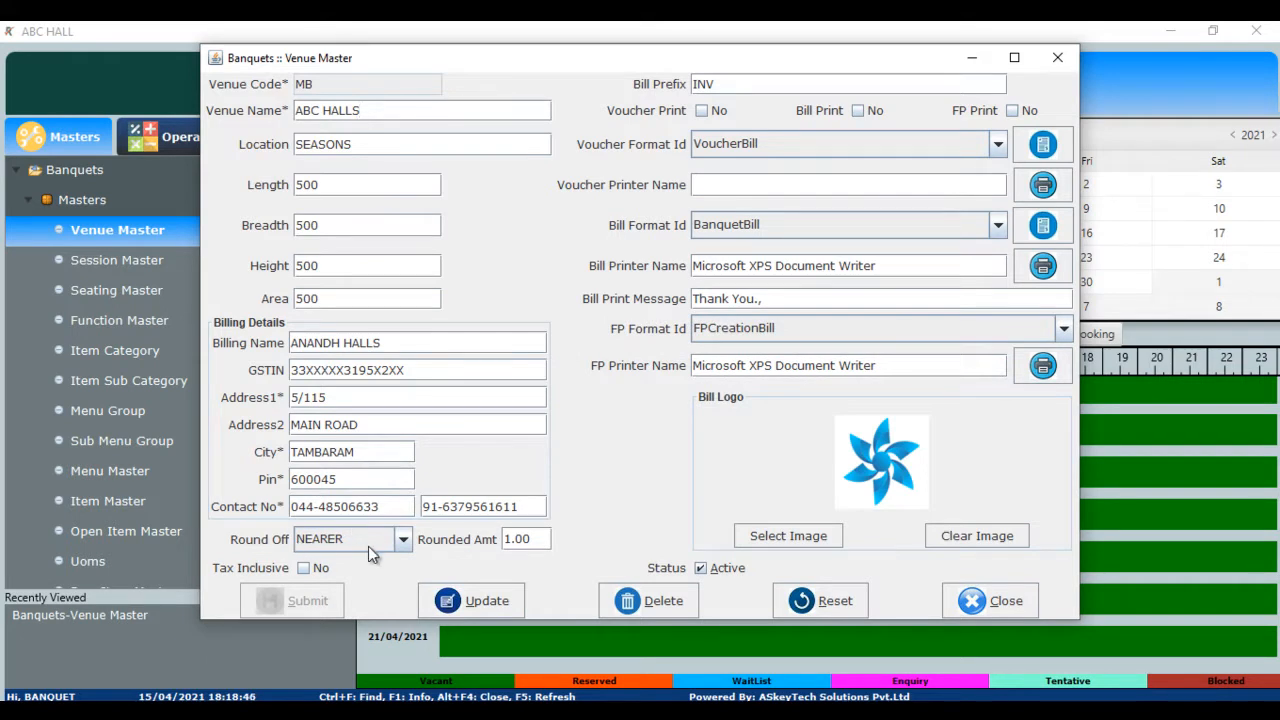
- Keep NEARER round-off and VoucherBill voucher format, leaving the voucher printer unchanged
{"action": "left_click", "coordinate": [401, 545]}
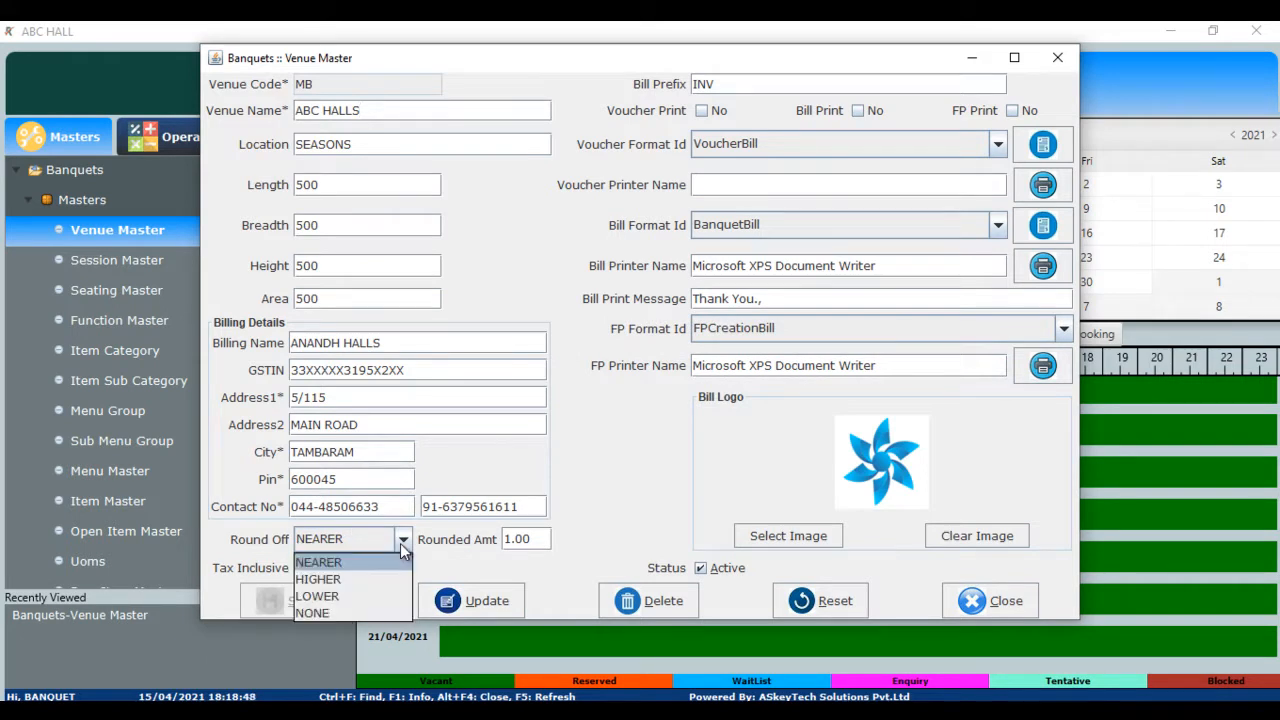
{"action": "left_click", "coordinate": [400, 543]}
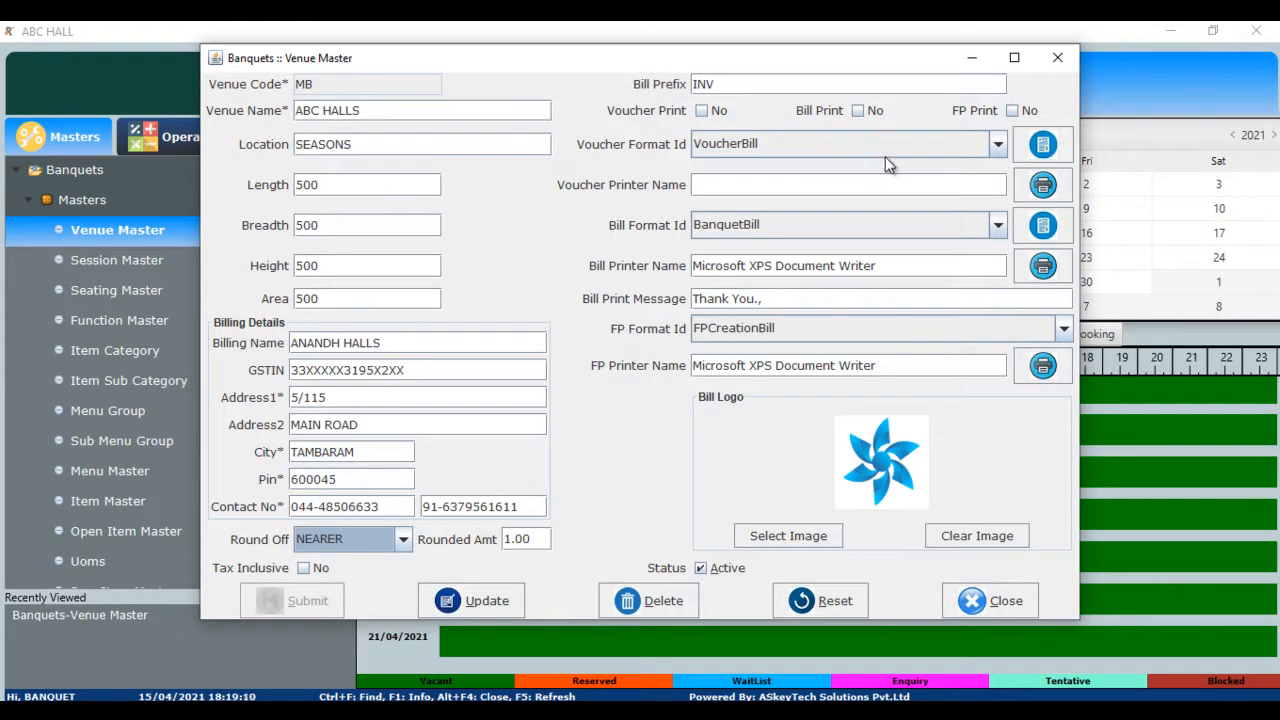
{"action": "left_click", "coordinate": [1004, 144]}
{"action": "left_click", "coordinate": [1004, 144]}
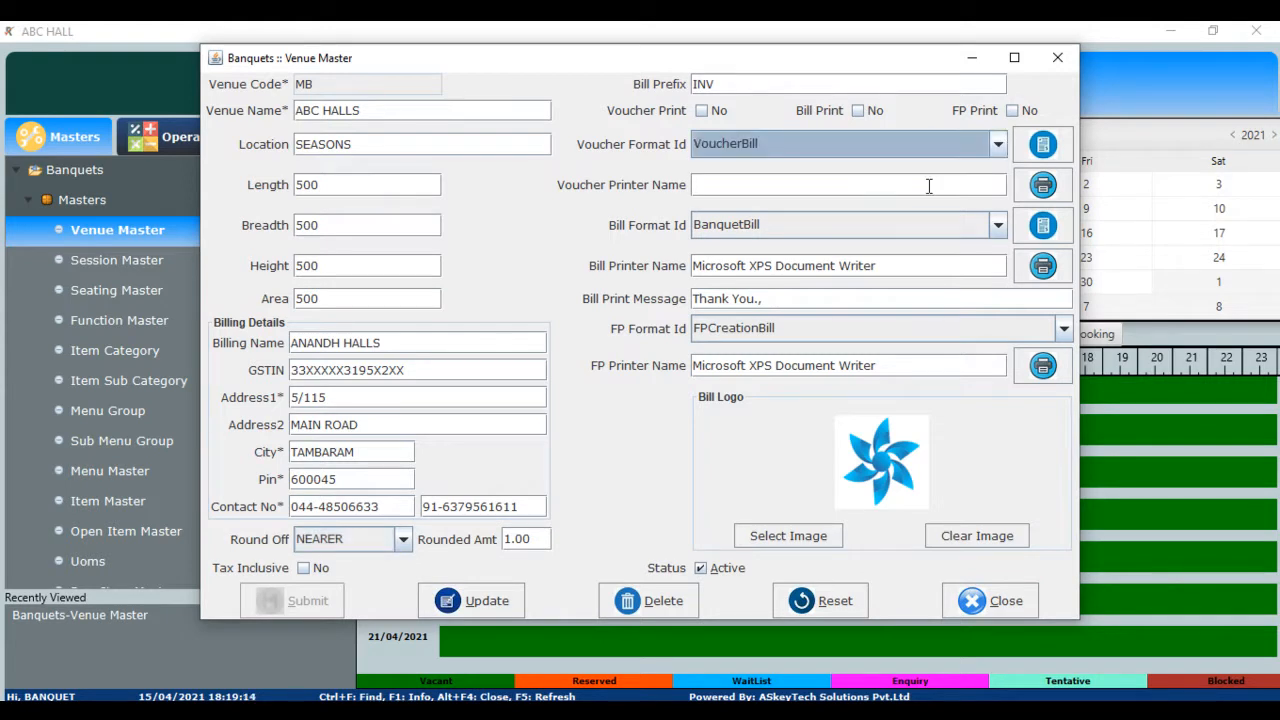
{"action": "left_click", "coordinate": [1040, 186]}
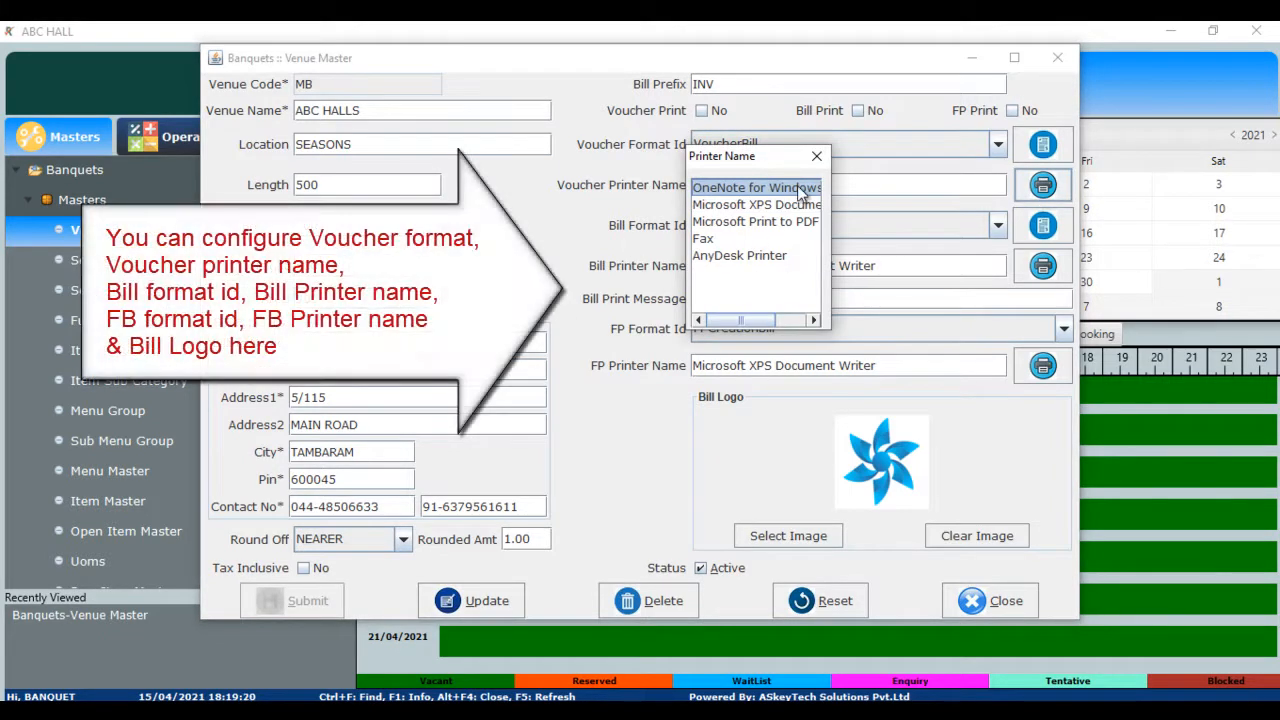
{"action": "left_click", "coordinate": [816, 156]}
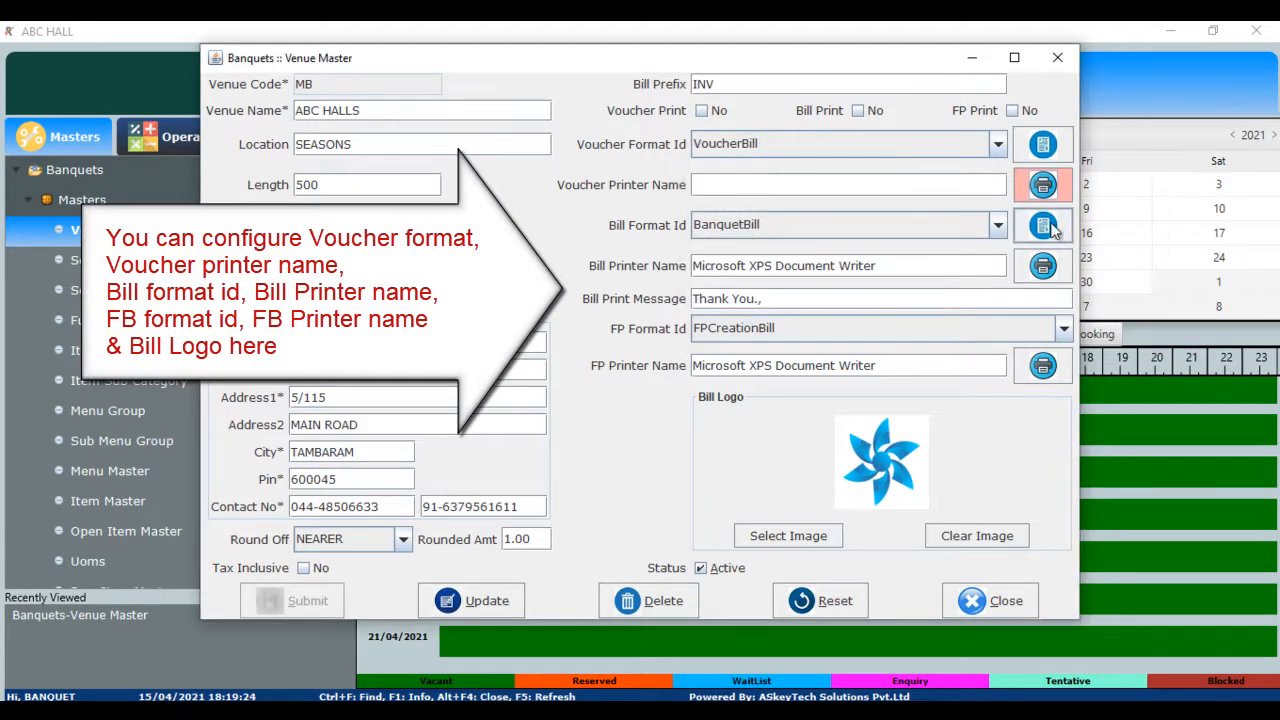
- Keep BanquetBill as the bill format and preview its tax invoice layout
{"action": "left_click", "coordinate": [995, 223]}
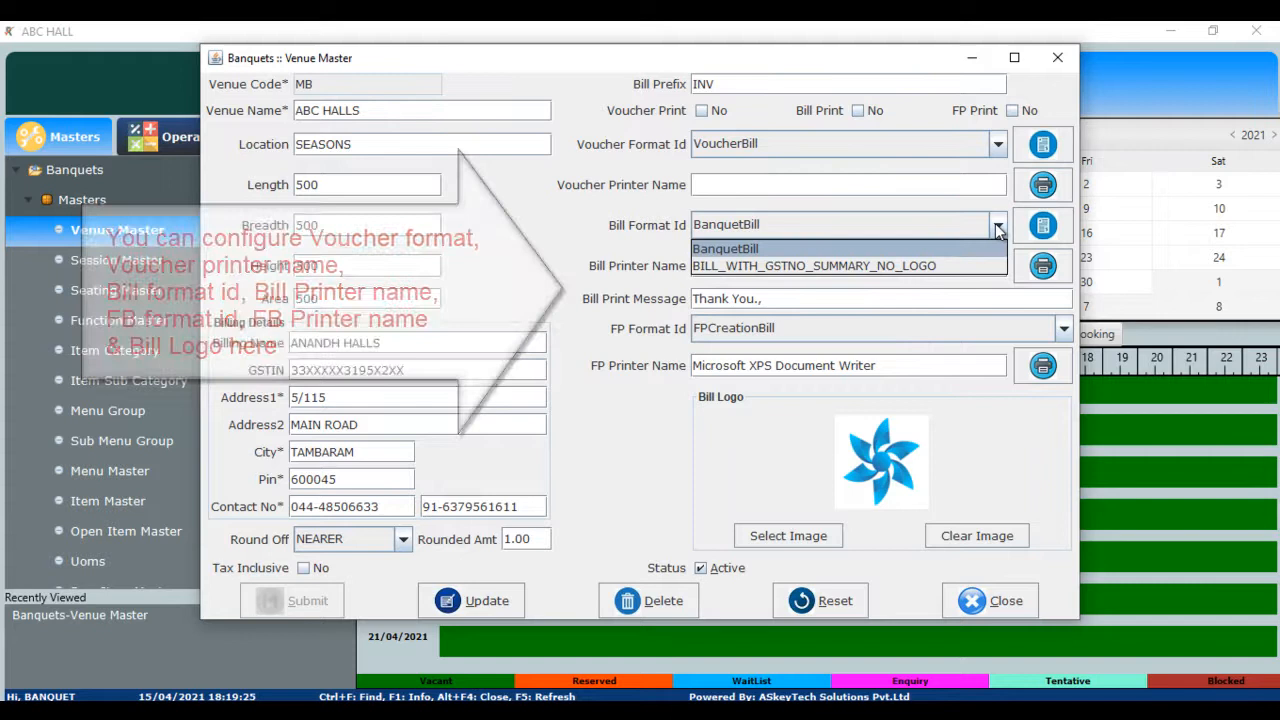
{"action": "left_click", "coordinate": [941, 226]}
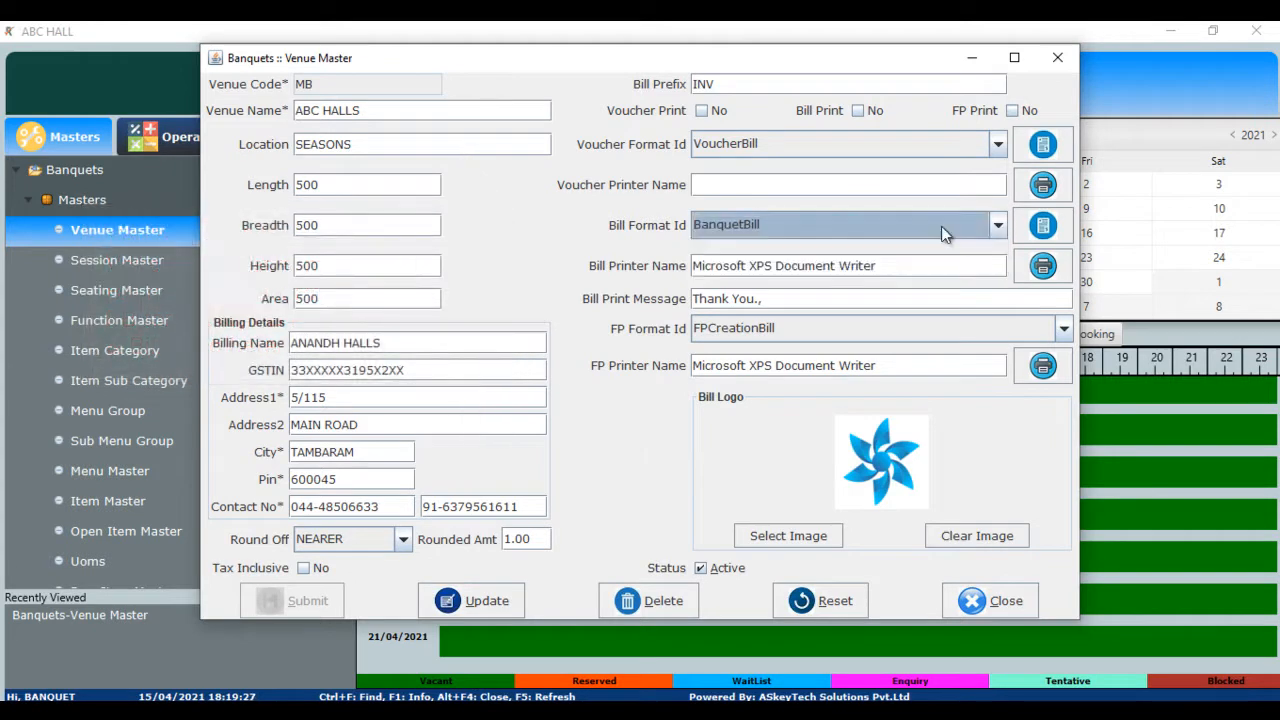
{"action": "left_click", "coordinate": [1043, 226]}
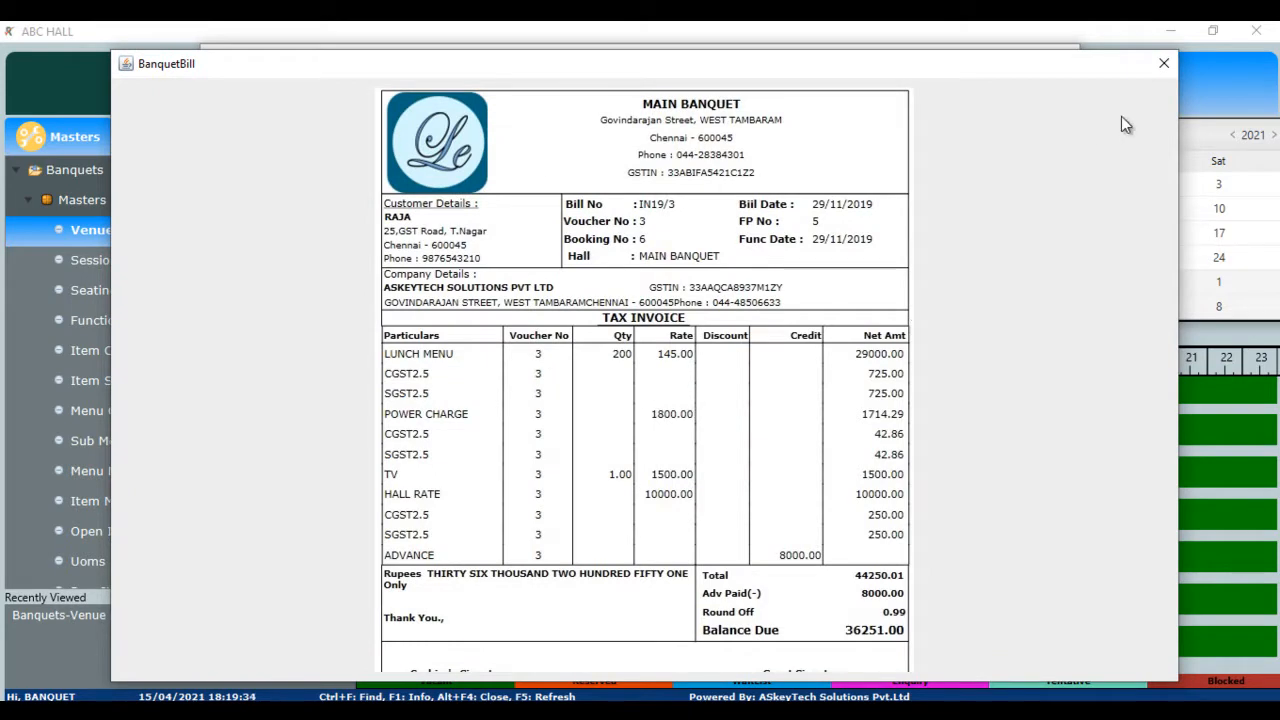
- Close the BanquetBill preview, keep FPCreationBill as the FP format, and close Venue Master
{"action": "left_click", "coordinate": [1163, 66]}
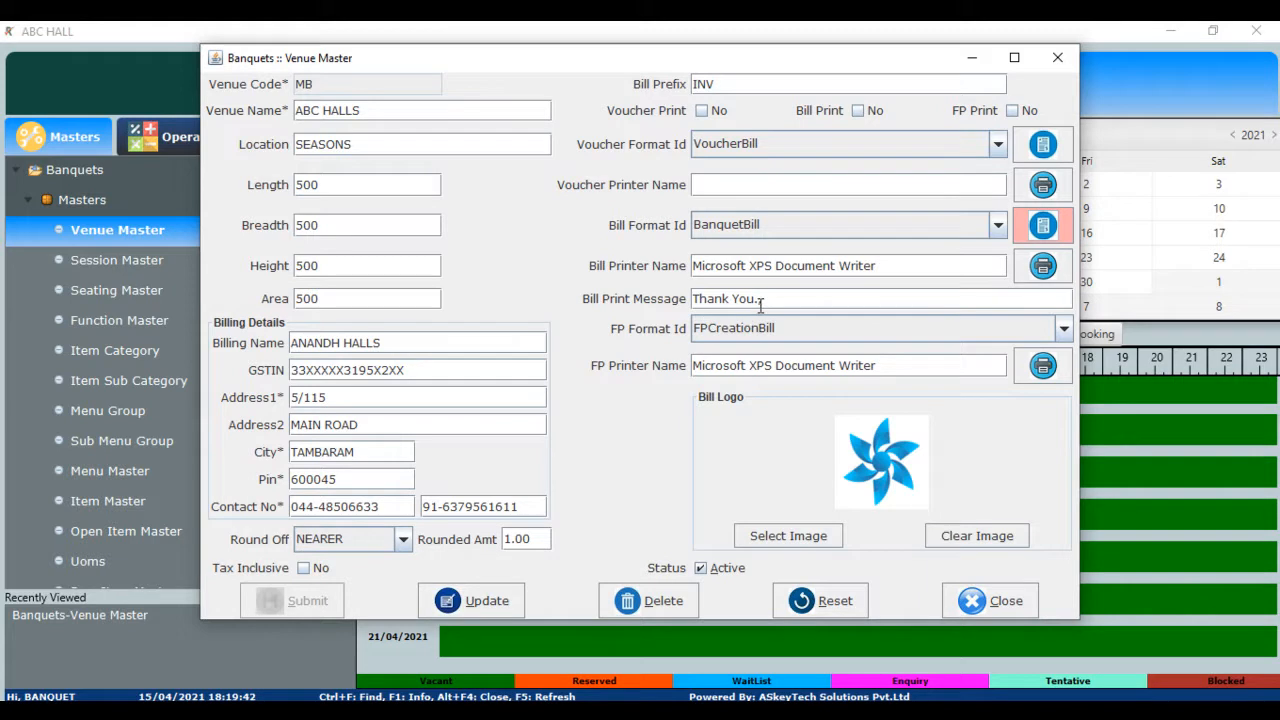
{"action": "type", "text": ","}
{"action": "left_click", "coordinate": [1066, 330]}
{"action": "left_click", "coordinate": [1070, 342]}
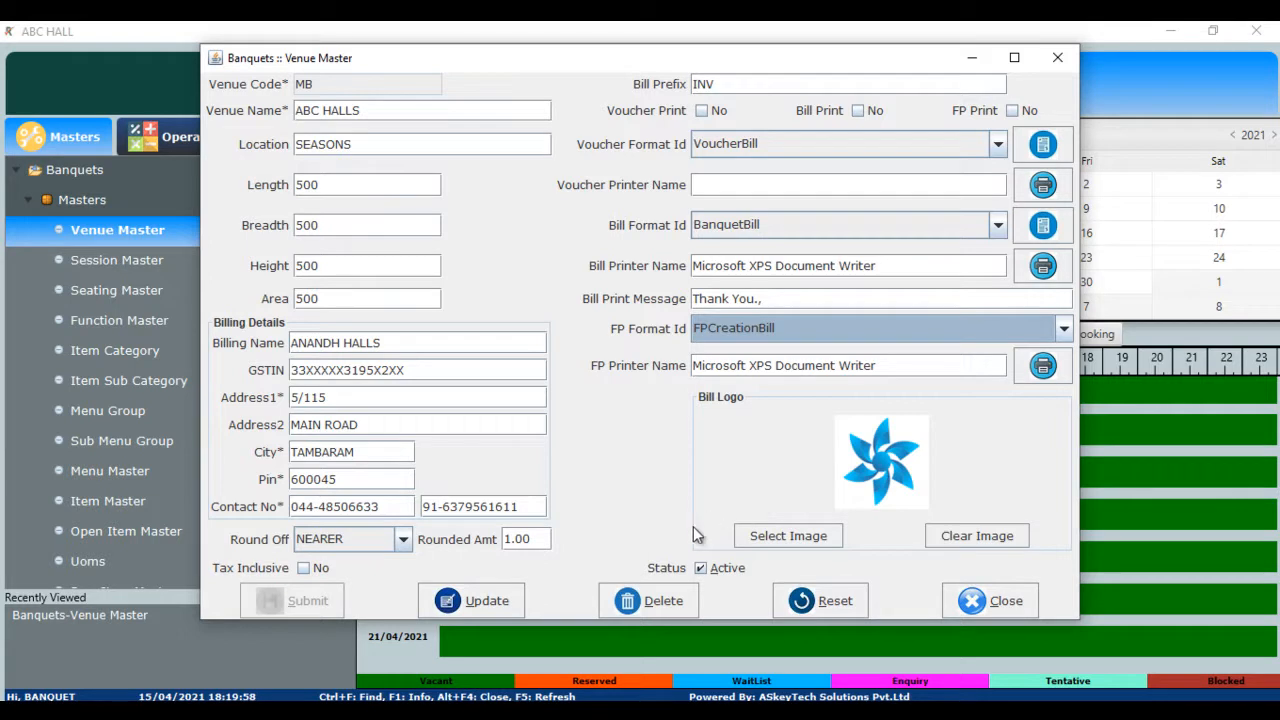
{"action": "left_click", "coordinate": [995, 601]}
{"action": "left_click", "coordinate": [614, 365]}
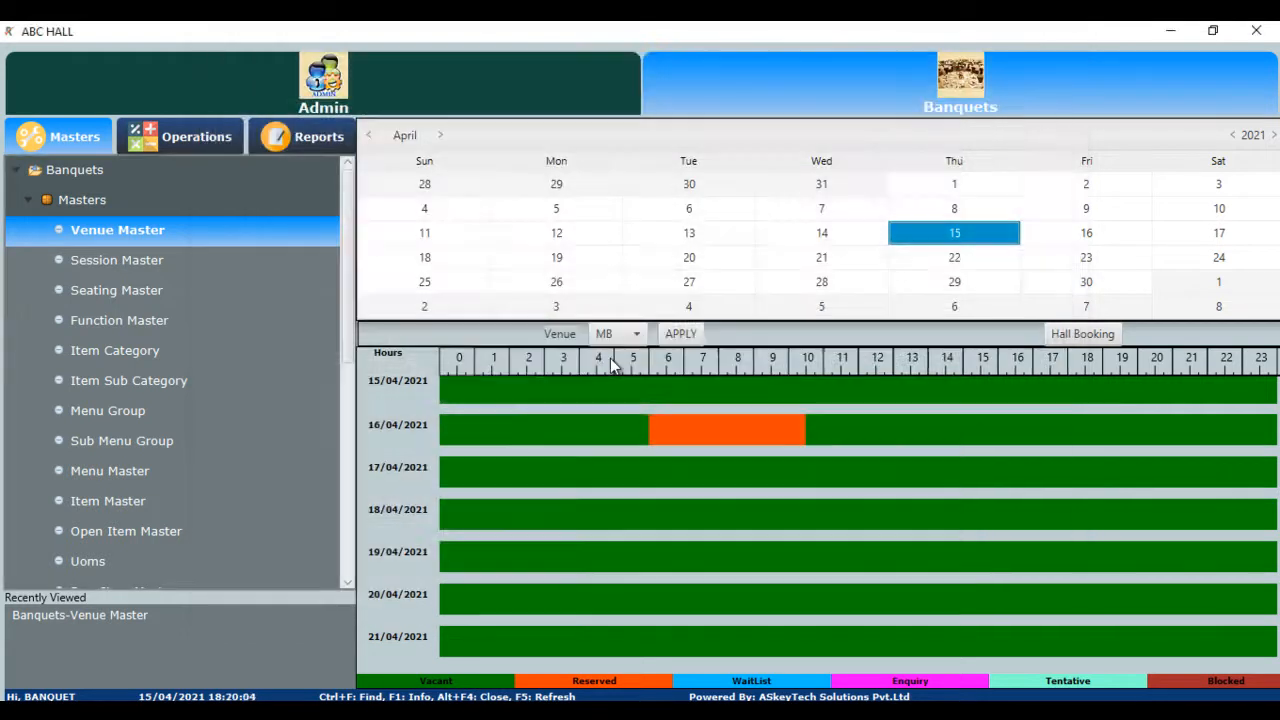
{"action": "left_click", "coordinate": [163, 262]}
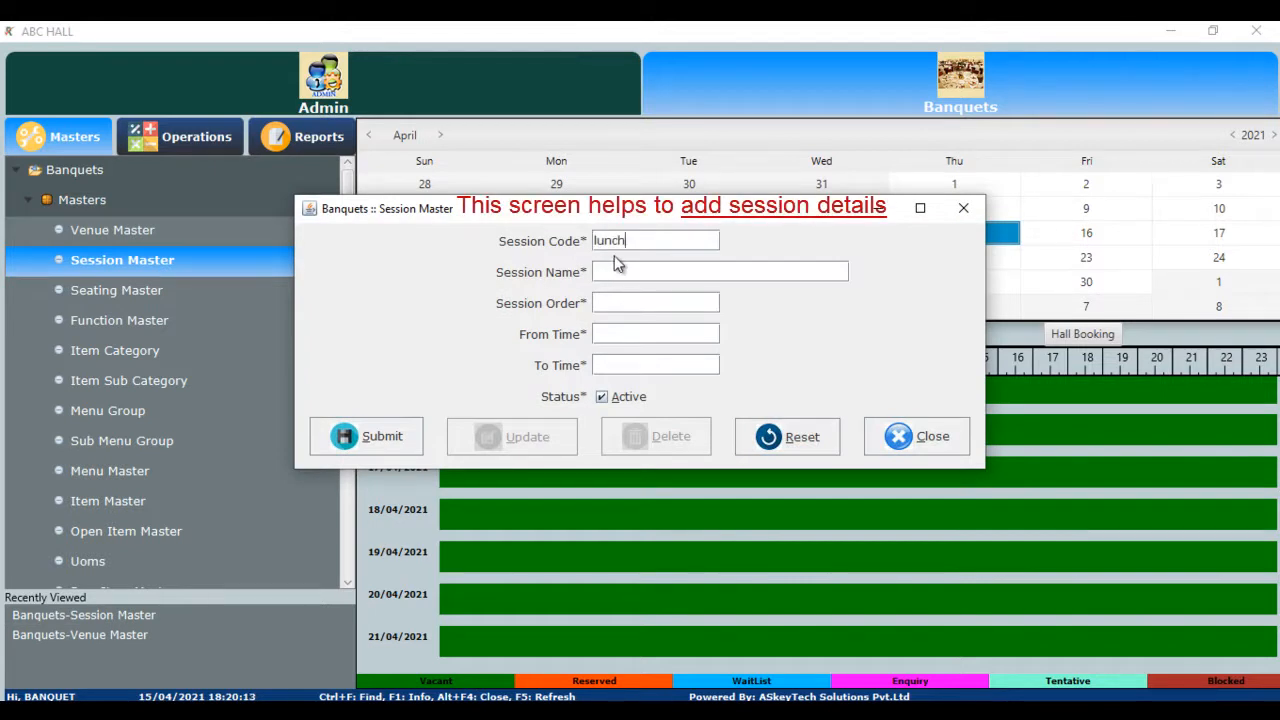
{"action": "key", "text": "Tab"}
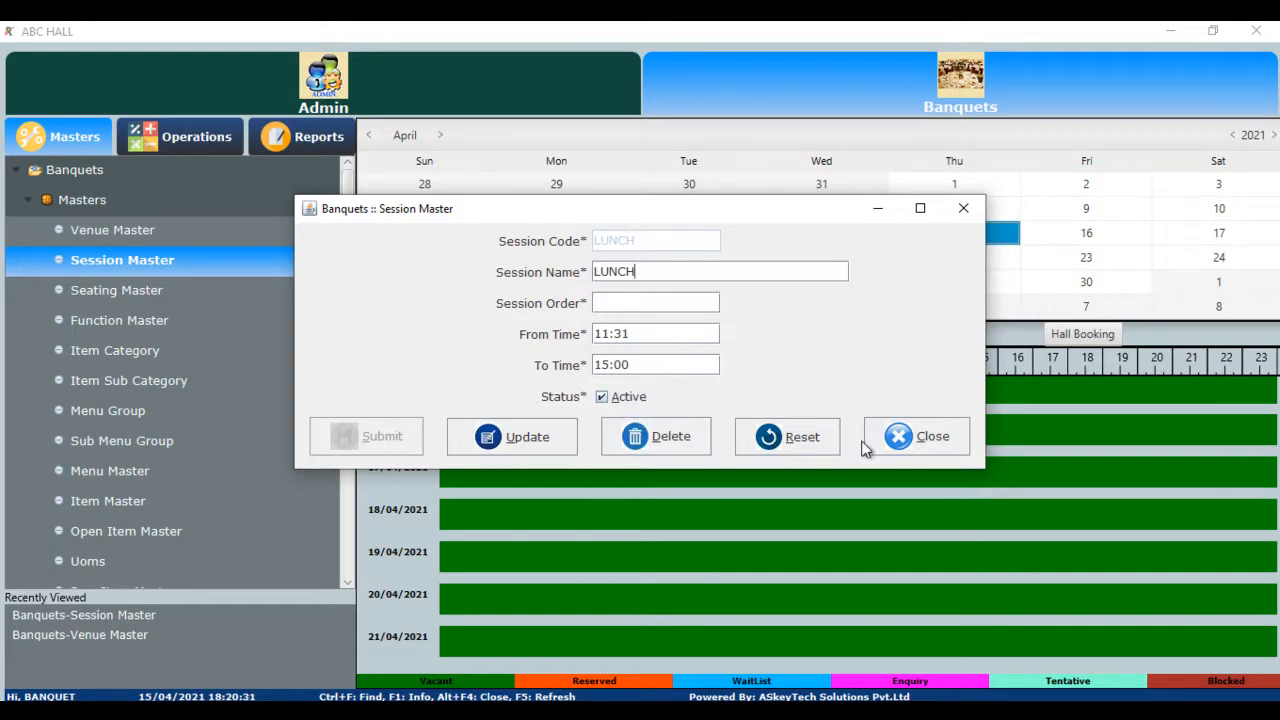
{"action": "left_click", "coordinate": [919, 437]}
{"action": "left_click", "coordinate": [614, 363]}
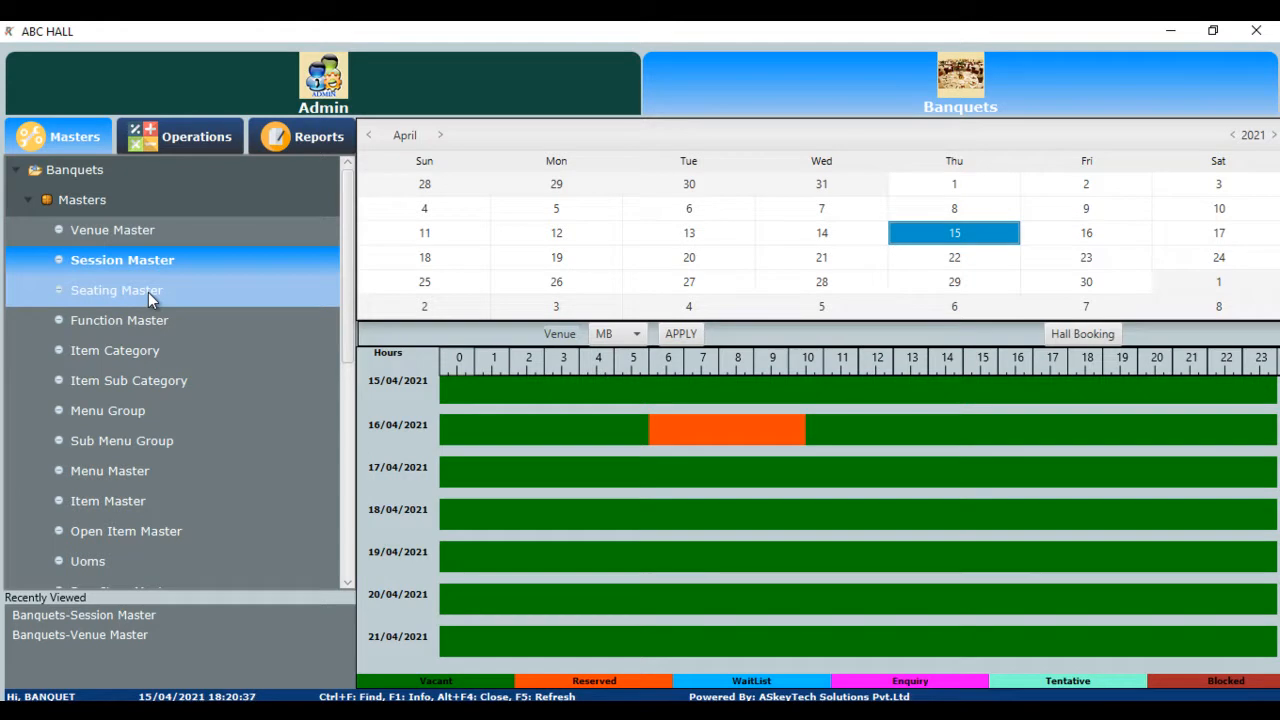
{"action": "left_click", "coordinate": [148, 292]}
{"action": "double_click", "coordinate": [617, 288]}
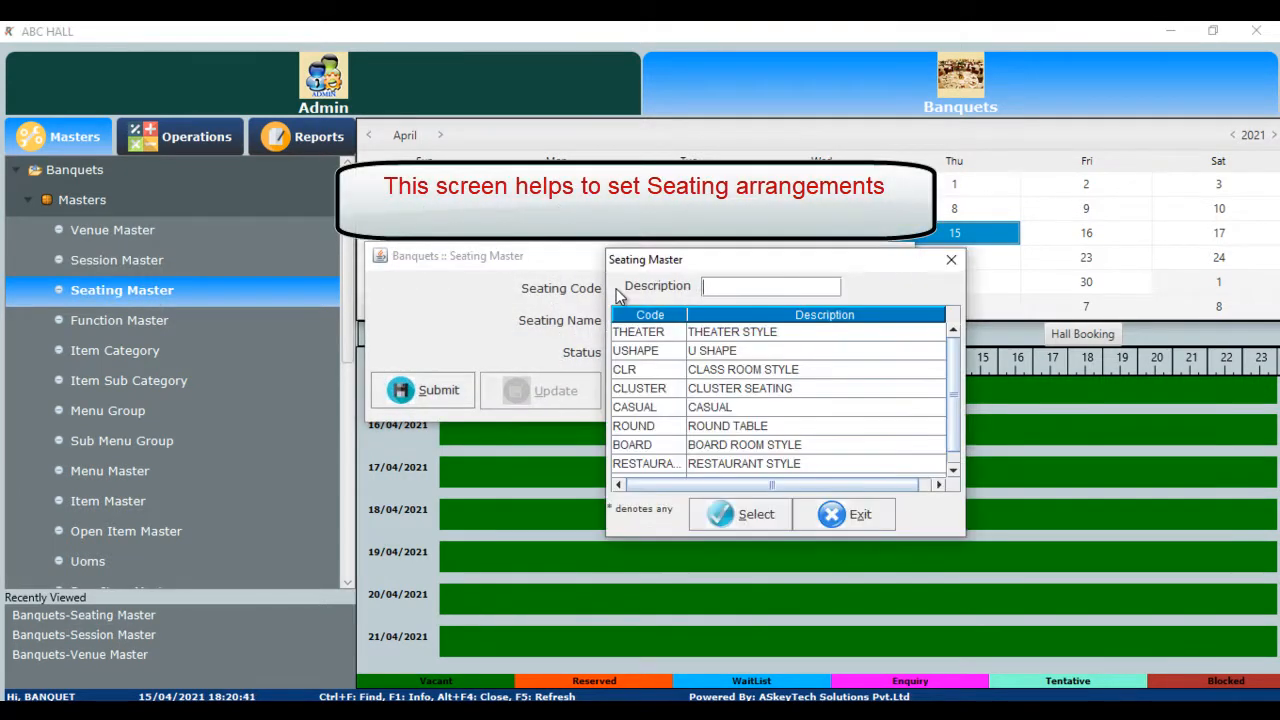
{"action": "left_click", "coordinate": [955, 467]}
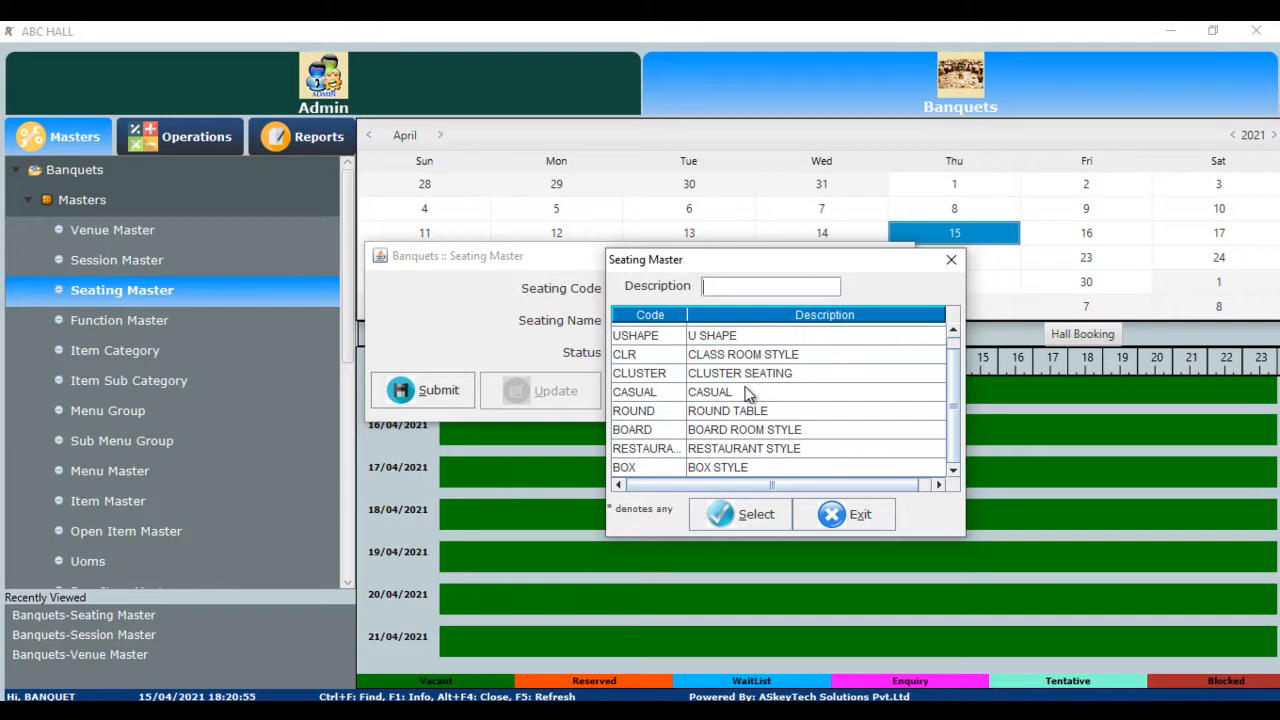
{"action": "left_click", "coordinate": [855, 516]}
{"action": "left_click", "coordinate": [845, 390]}
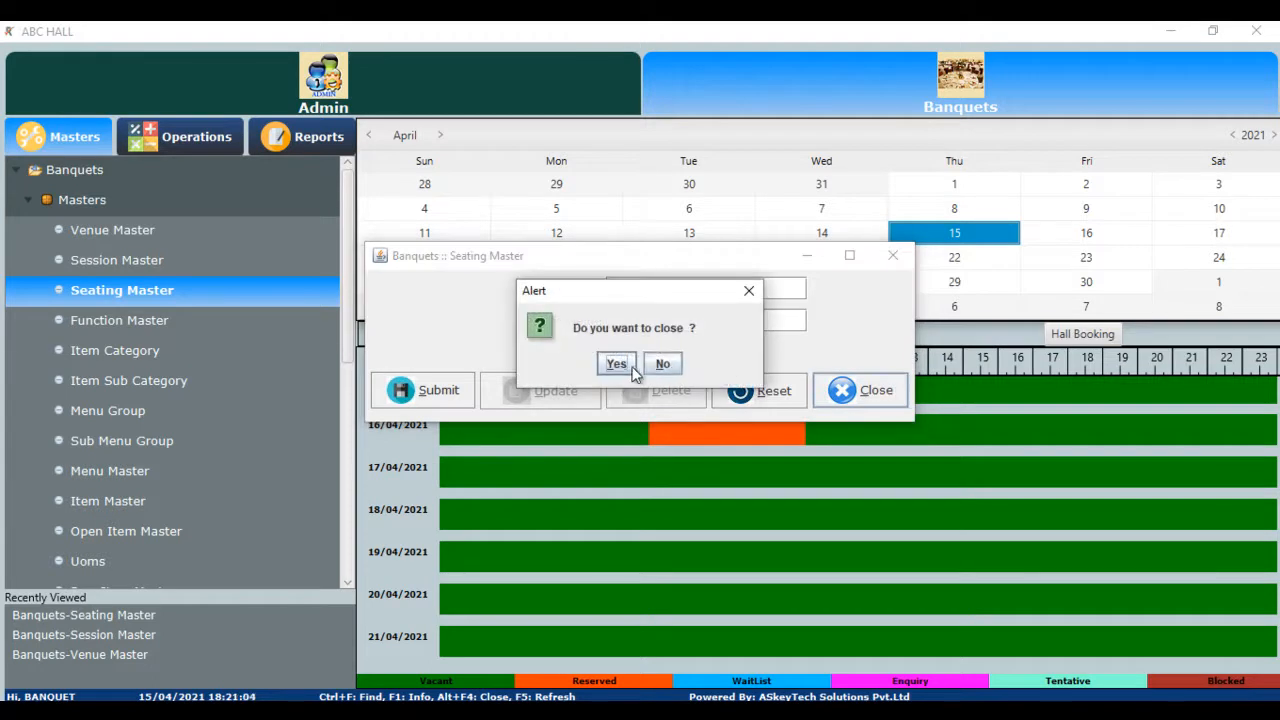
{"action": "left_click", "coordinate": [617, 364]}
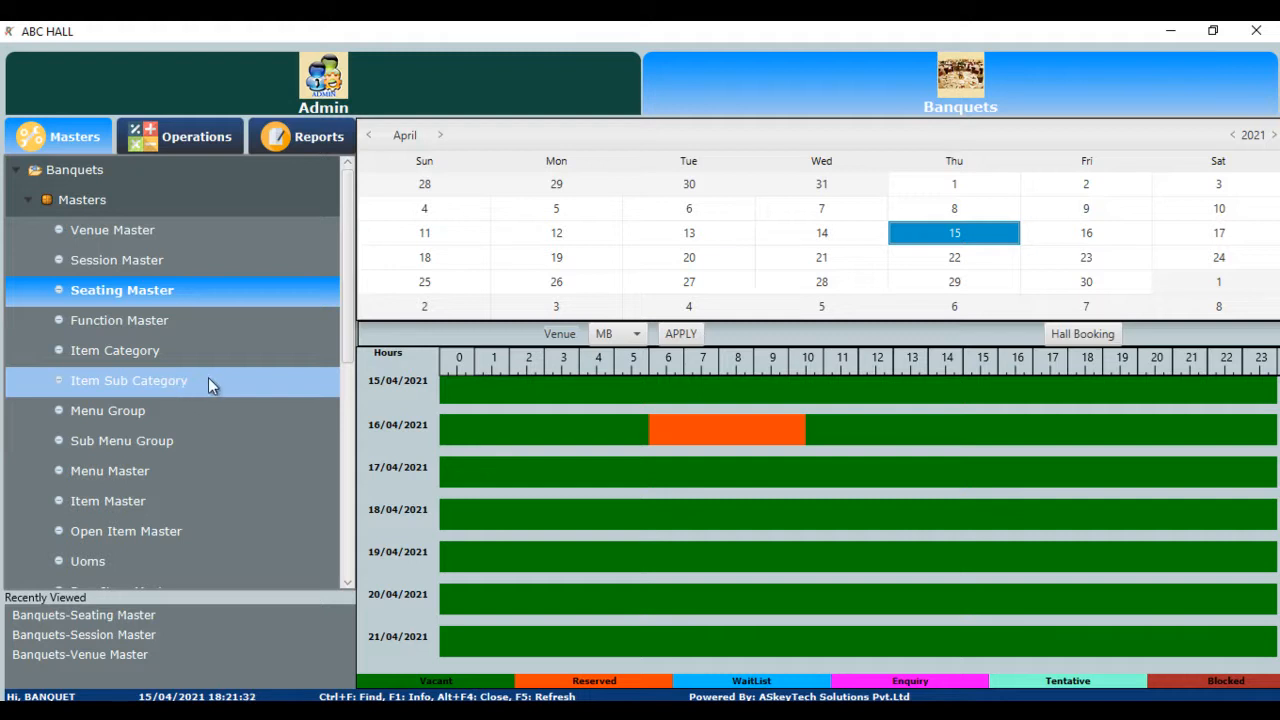
- Open Item Master and load the existing IDLY item
{"action": "left_click", "coordinate": [133, 503]}
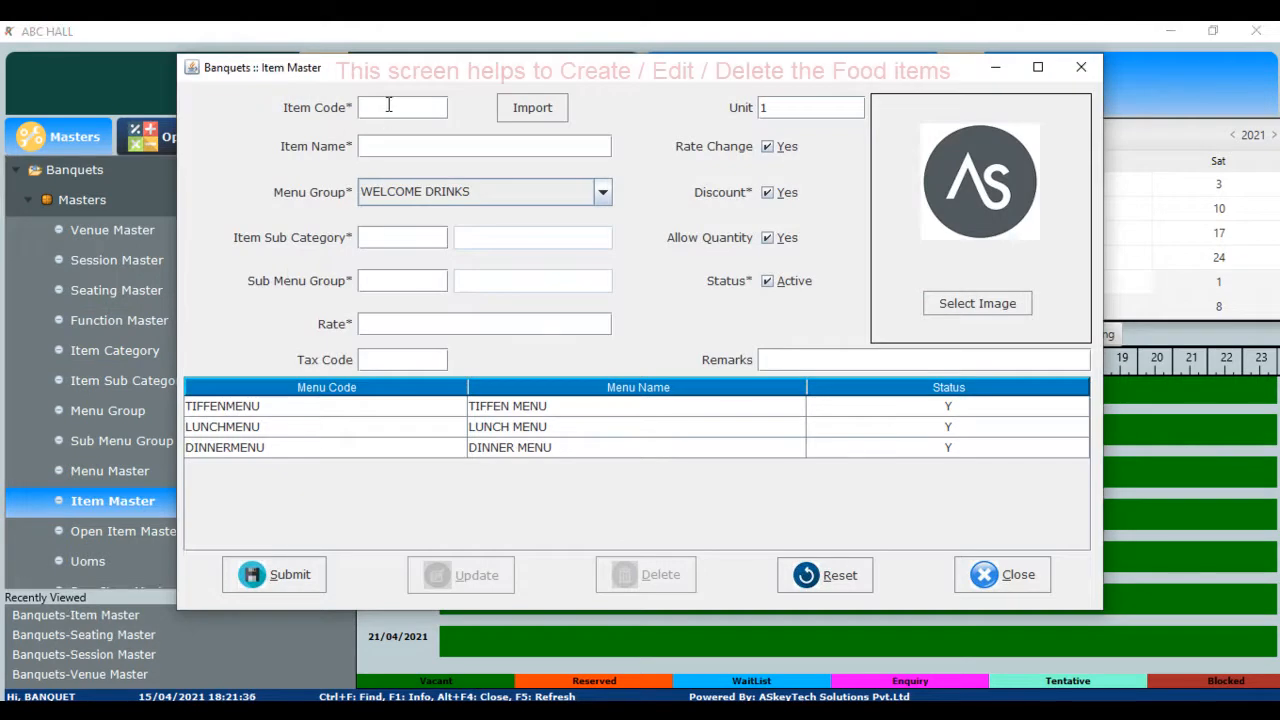
{"action": "double_click", "coordinate": [389, 107]}
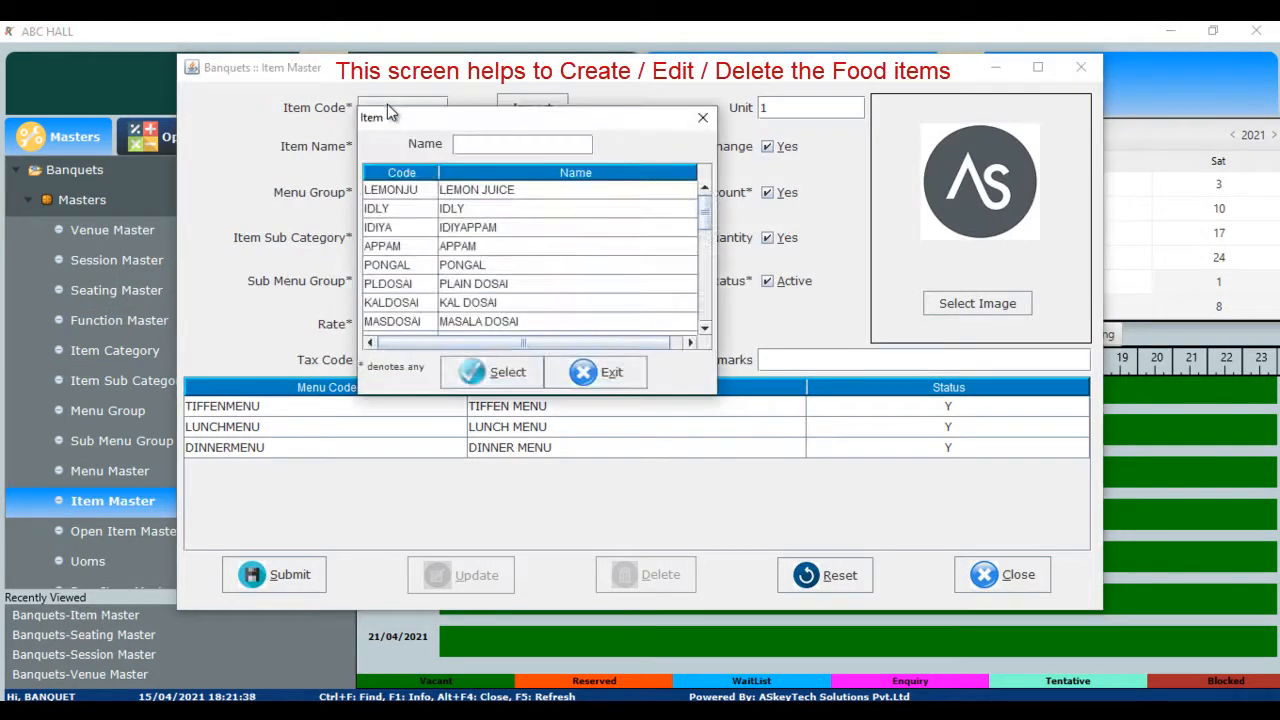
{"action": "key", "text": "Down"}
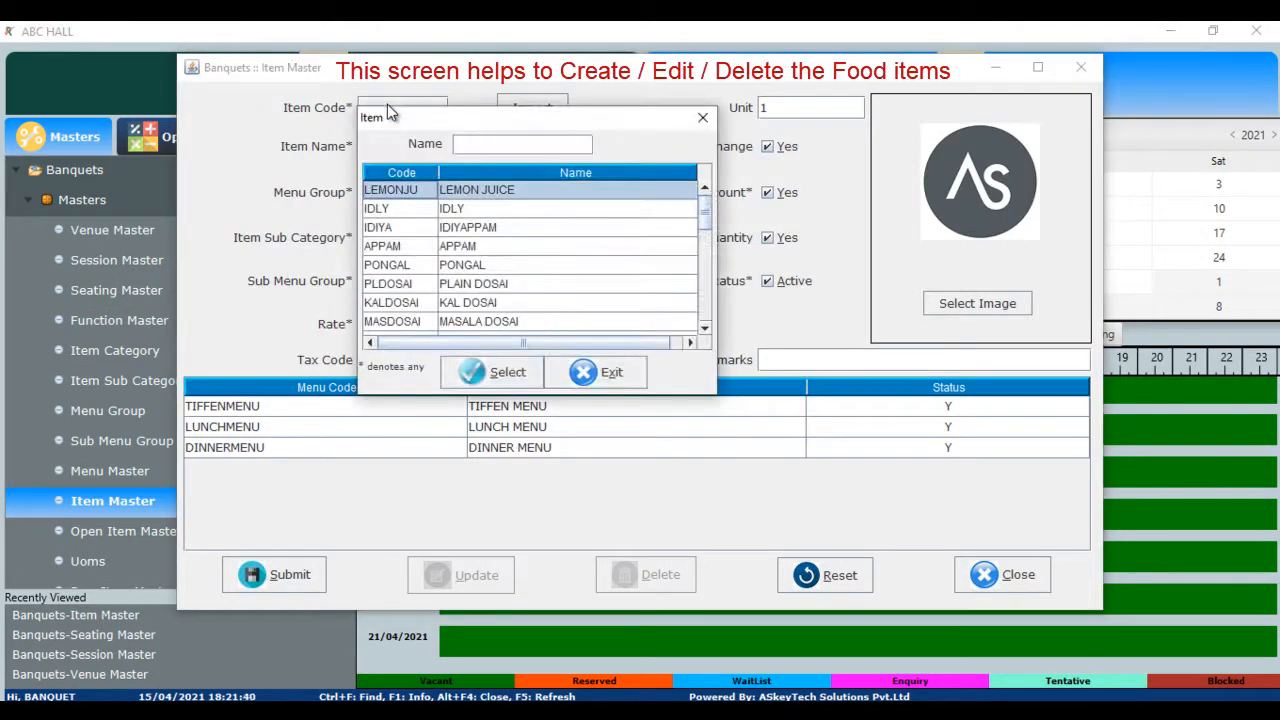
{"action": "key", "text": "Down"}
{"action": "key", "text": "Return"}
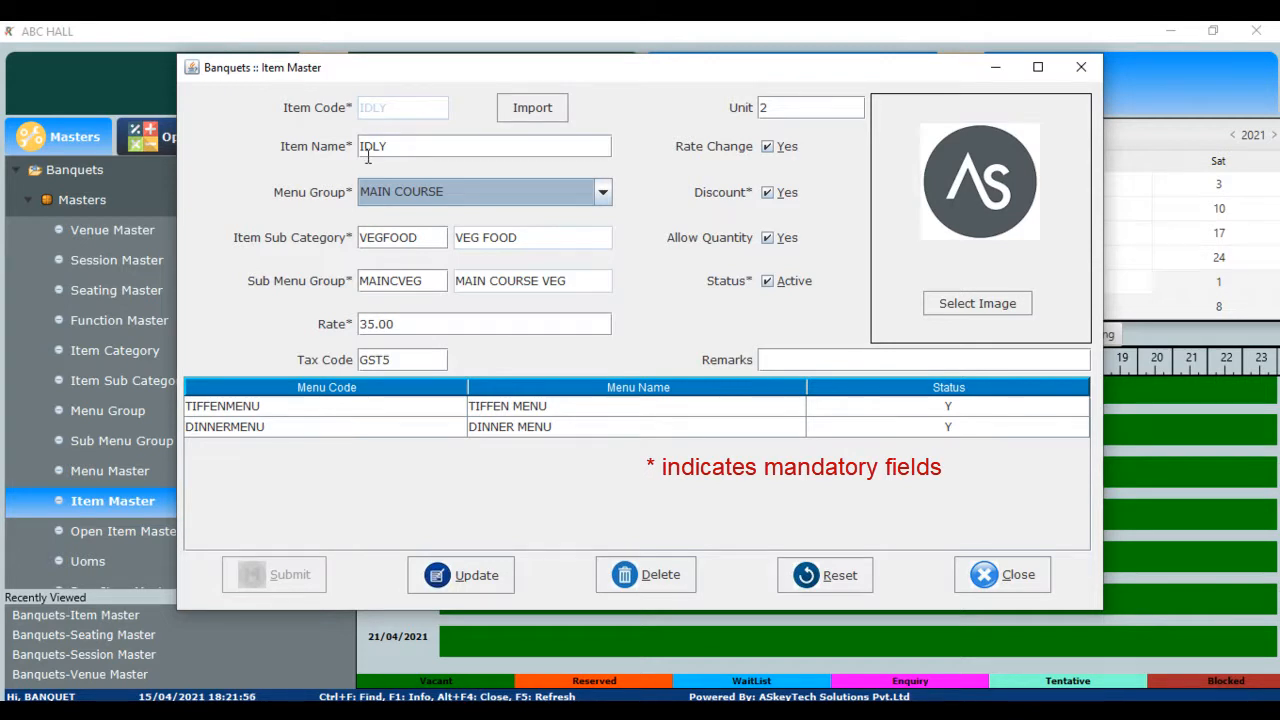
- Review IDLY's MAIN COURSE menu group and its 35.00 rate
{"action": "left_click", "coordinate": [609, 193]}
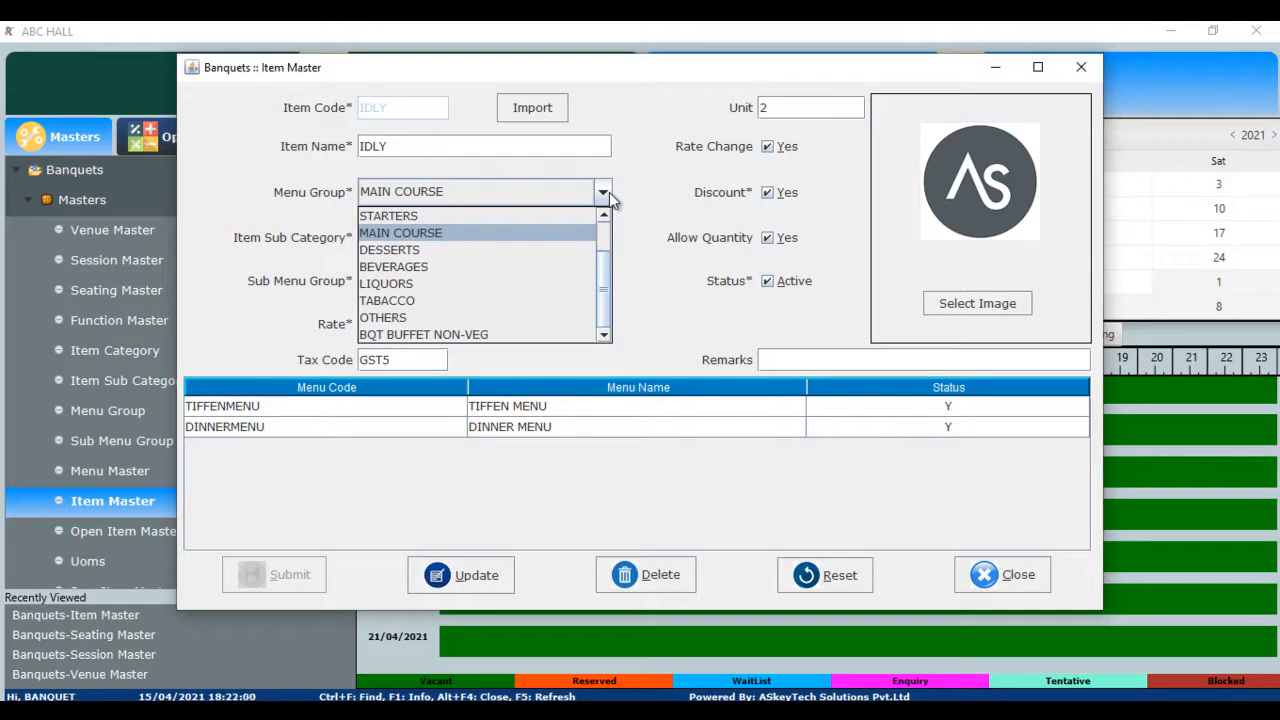
{"action": "left_click", "coordinate": [609, 192]}
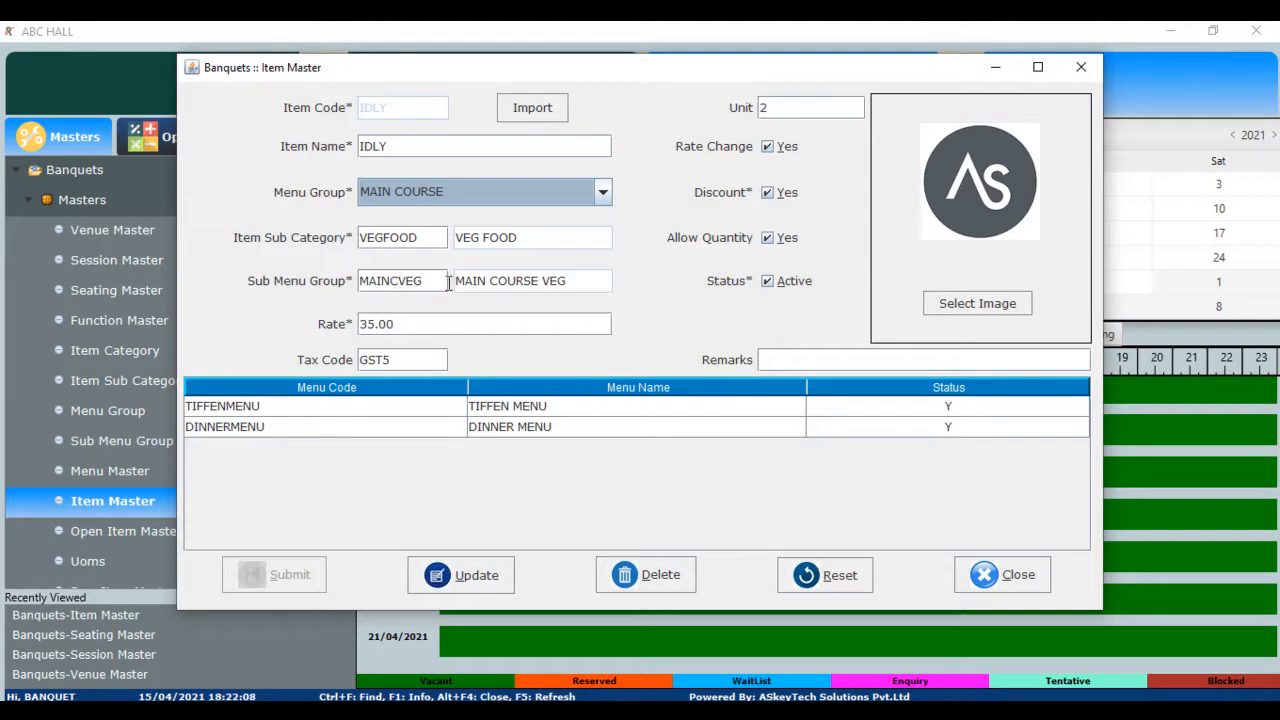
{"action": "left_click", "coordinate": [369, 327]}
{"action": "left_click", "coordinate": [369, 327]}
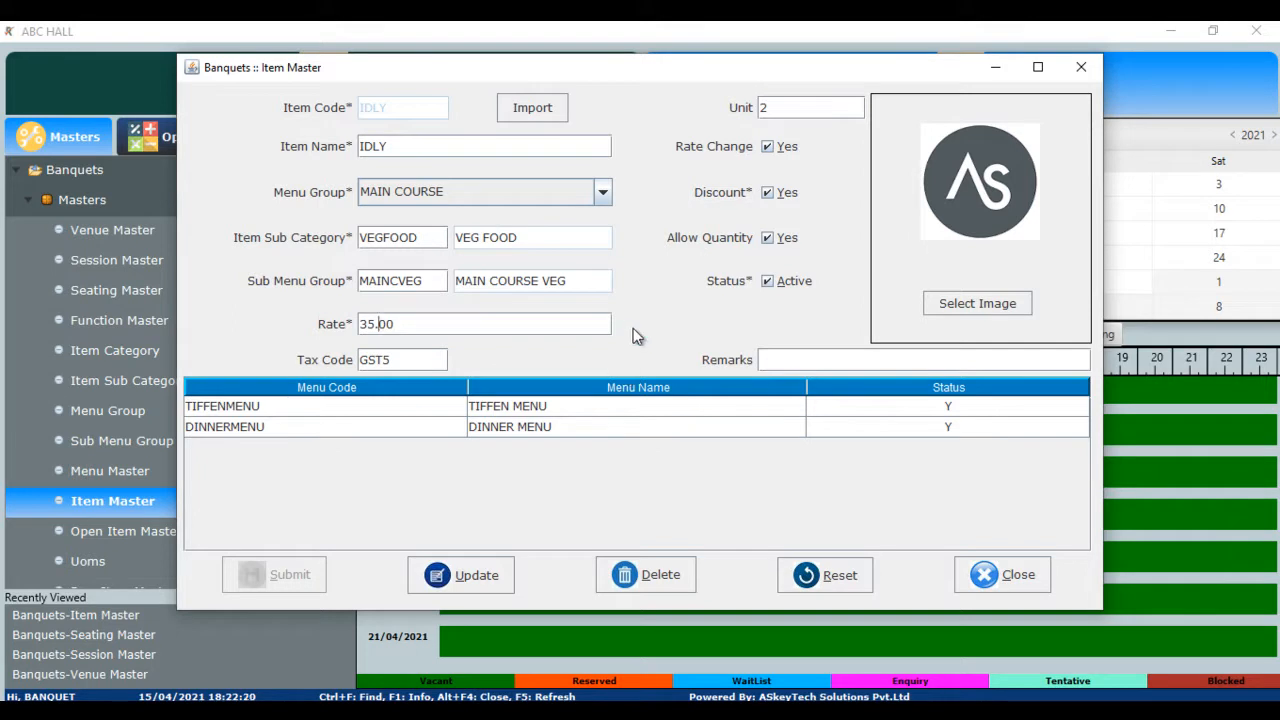
- Toggle IDLY's DINNERMENU status to N and back to Y, then reset the form
{"action": "left_click", "coordinate": [285, 406]}
{"action": "left_click", "coordinate": [295, 432]}
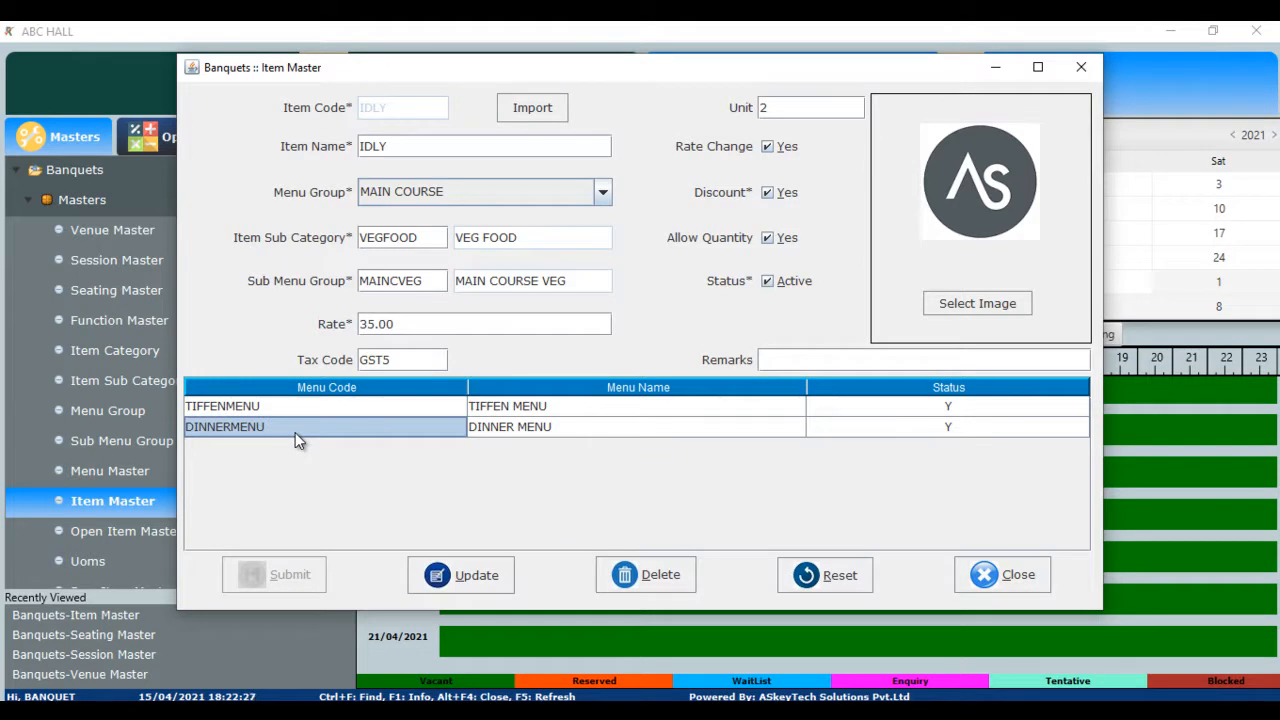
{"action": "left_click", "coordinate": [926, 410]}
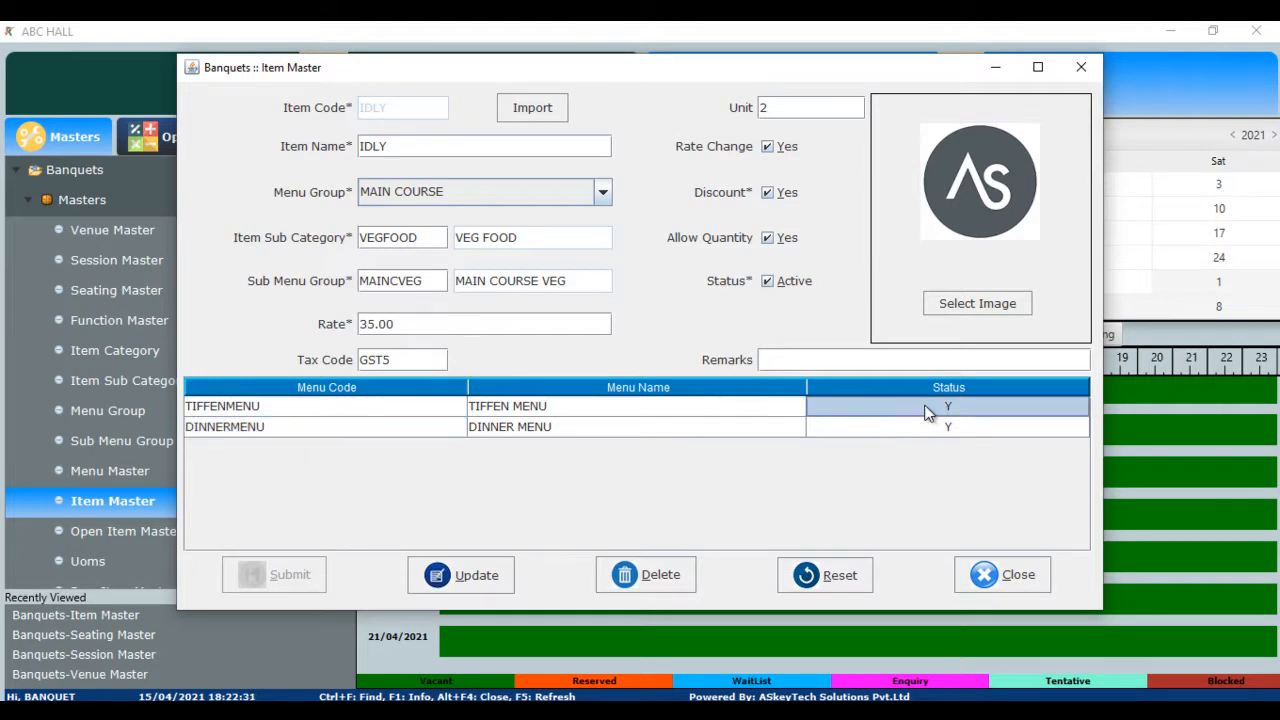
{"action": "double_click", "coordinate": [926, 432]}
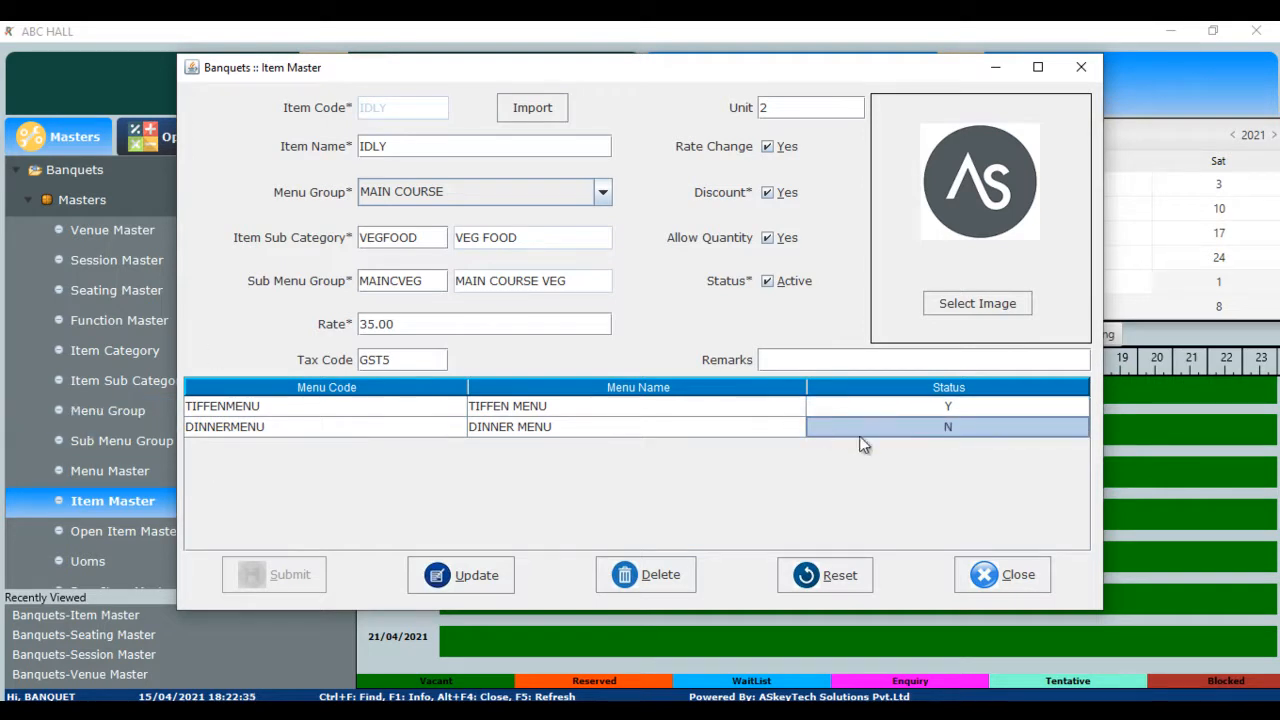
{"action": "double_click", "coordinate": [893, 428]}
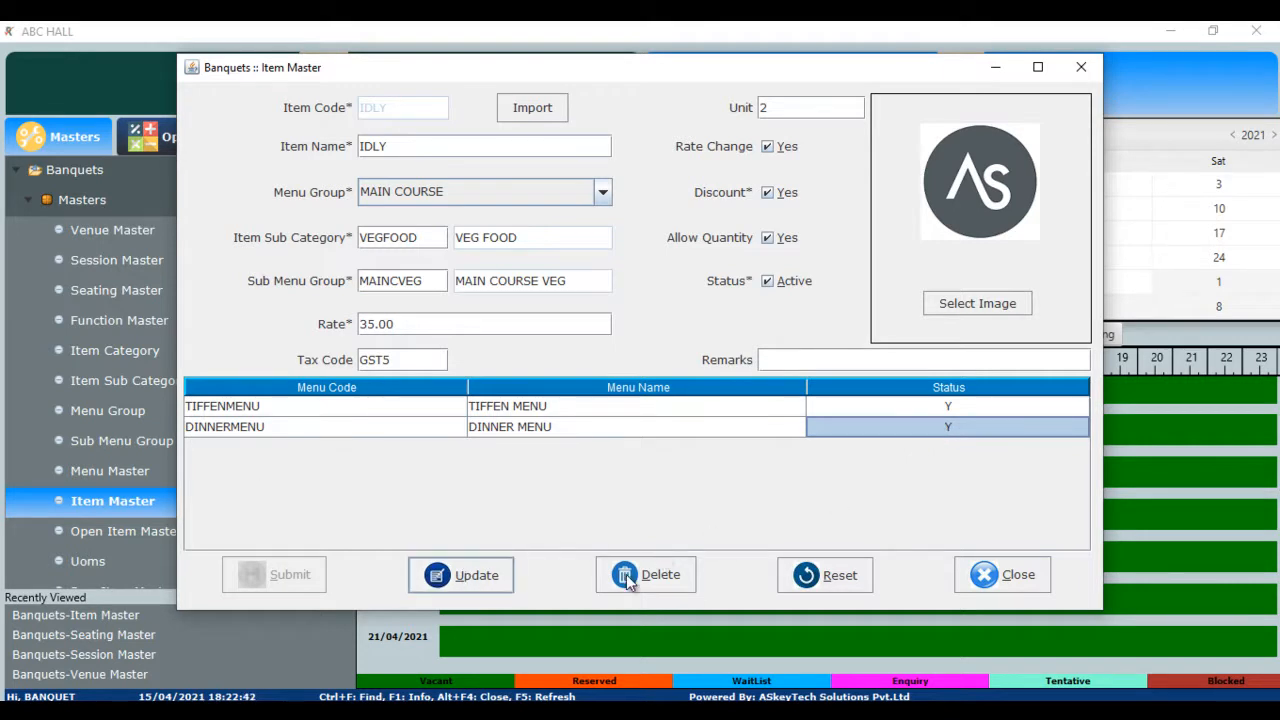
{"action": "left_click", "coordinate": [845, 584]}
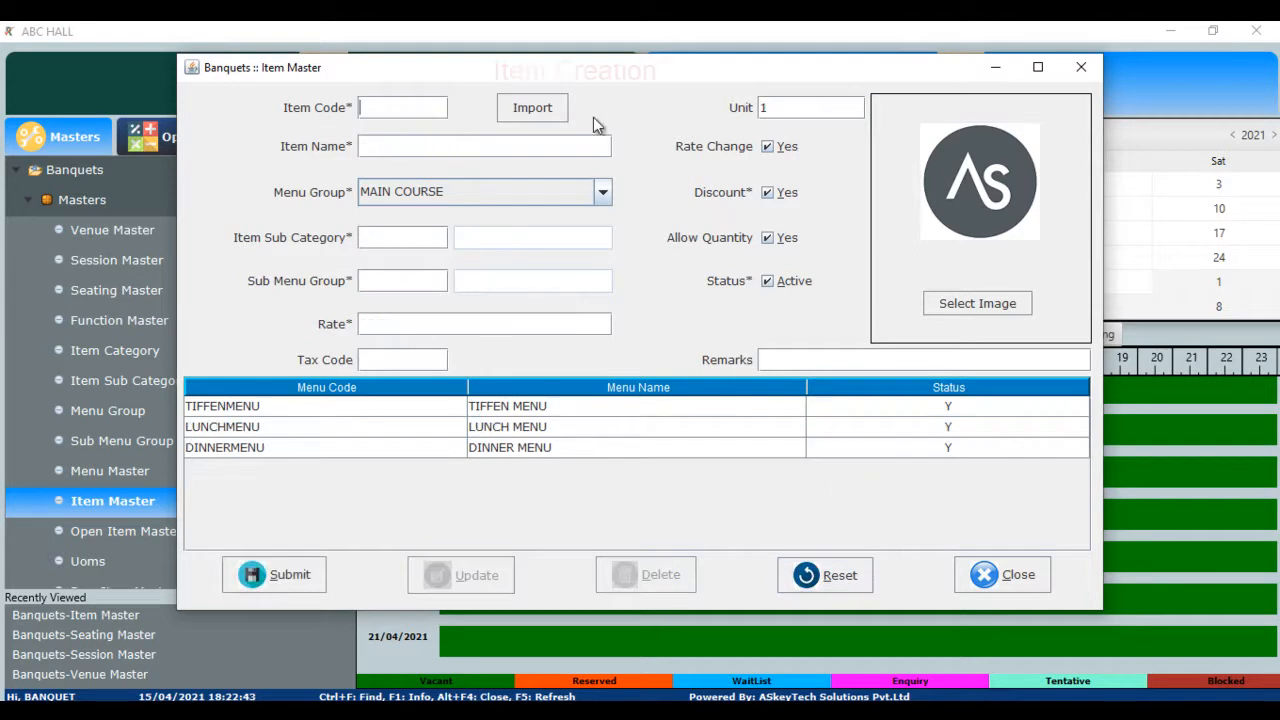
- Enter VADA as both the new item code and item name
{"action": "left_click", "coordinate": [378, 117]}
{"action": "type", "text": "VD"}
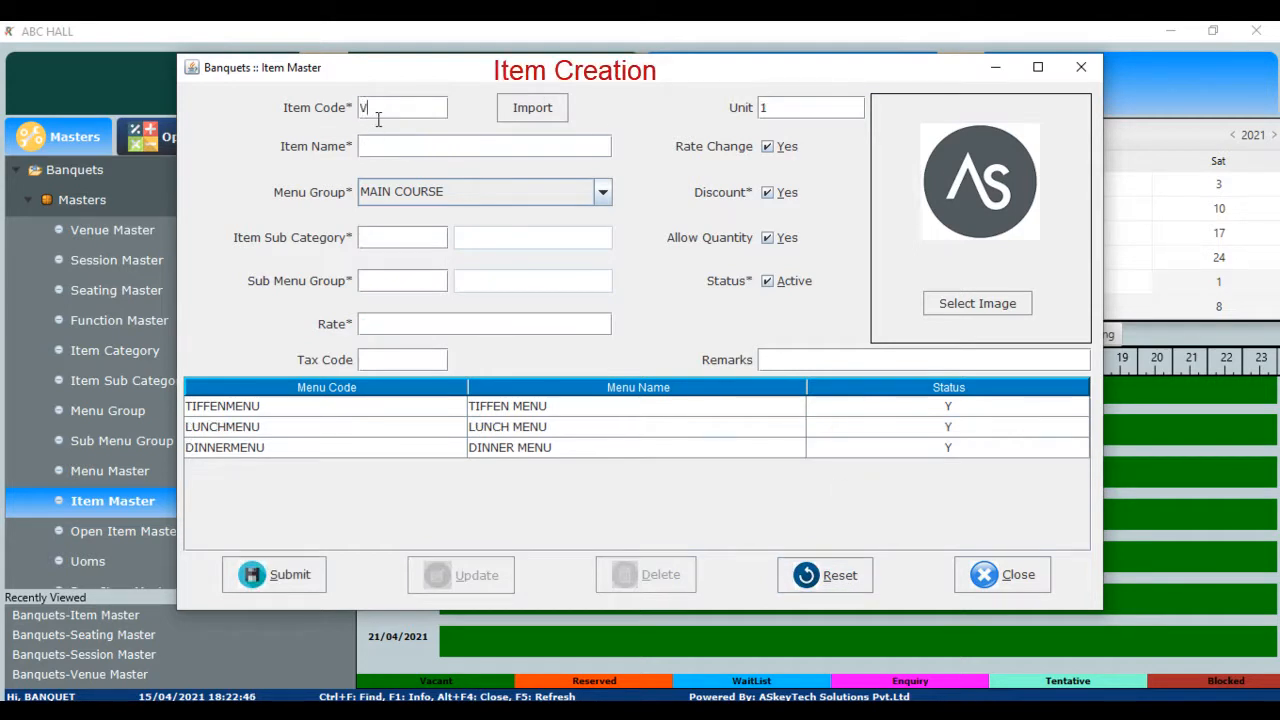
{"action": "key", "text": "BackSpace"}
{"action": "type", "text": "ADA"}
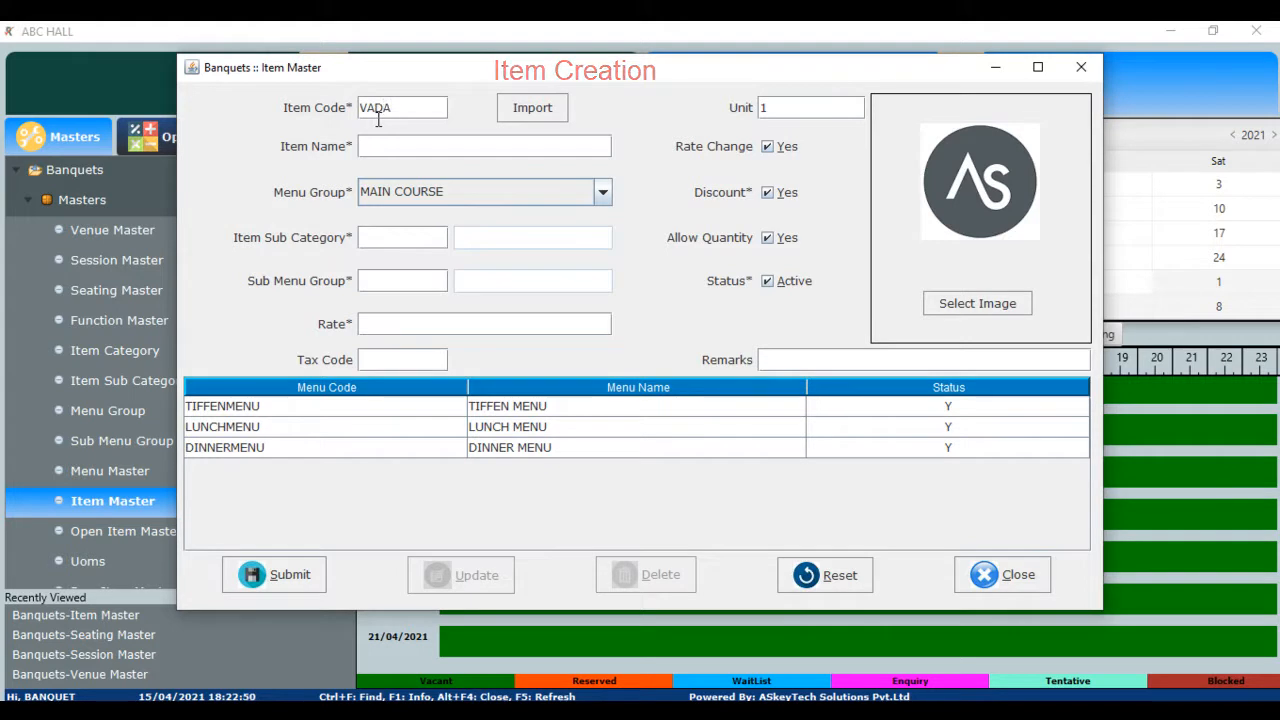
{"action": "key", "text": "Tab"}
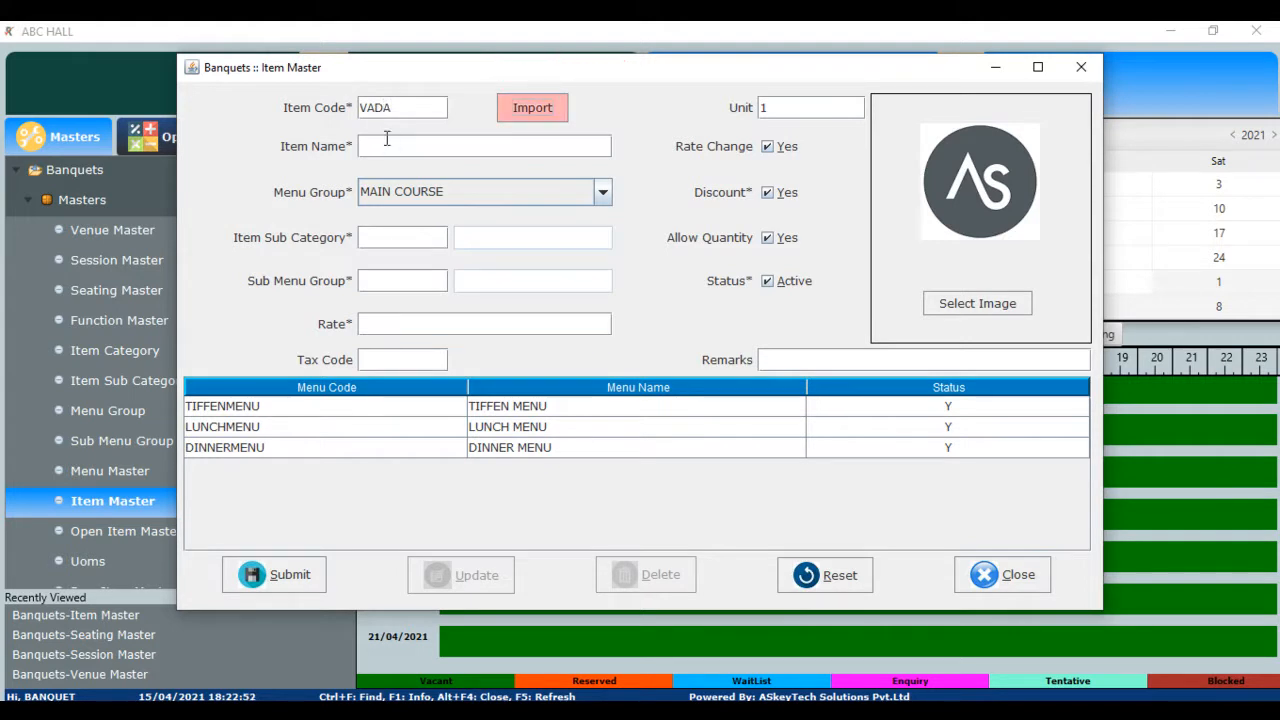
{"action": "left_click", "coordinate": [389, 151]}
{"action": "type", "text": "VADA"}
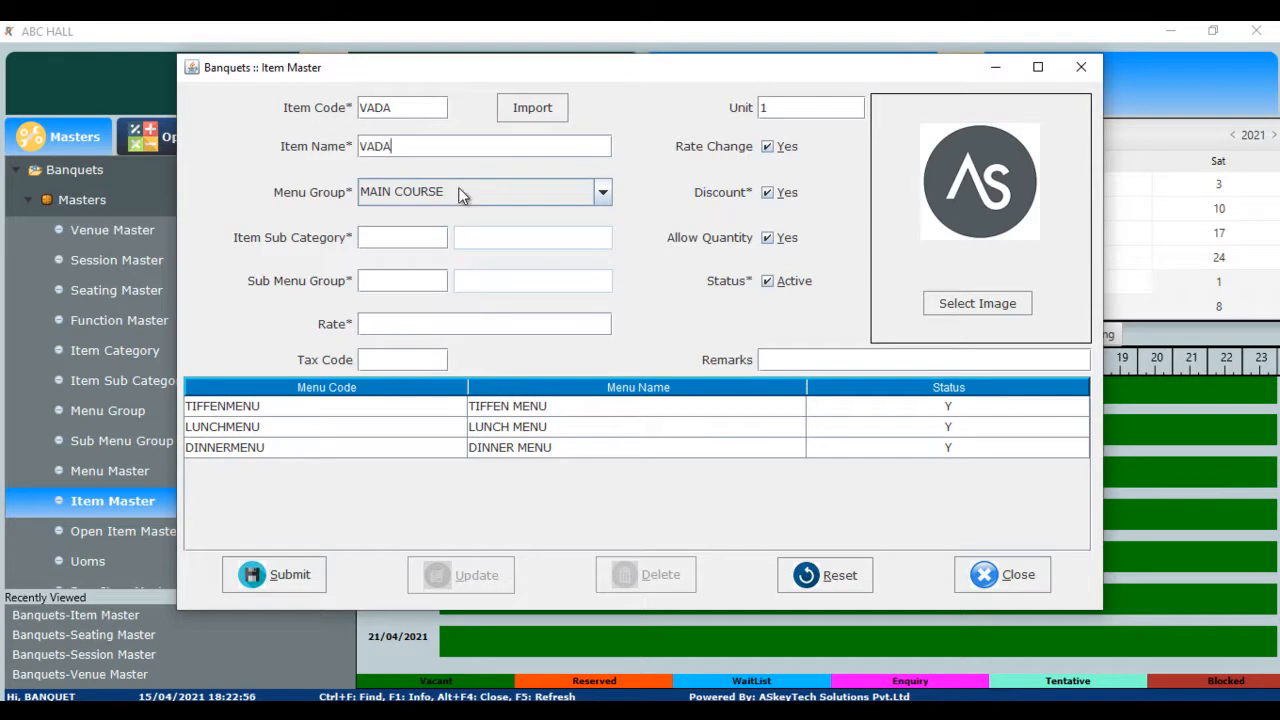
- Set sub category VEGFOOD, sub menu group MAINCVEG and rate 20.00
{"action": "left_click", "coordinate": [404, 237]}
{"action": "key", "text": "F1"}
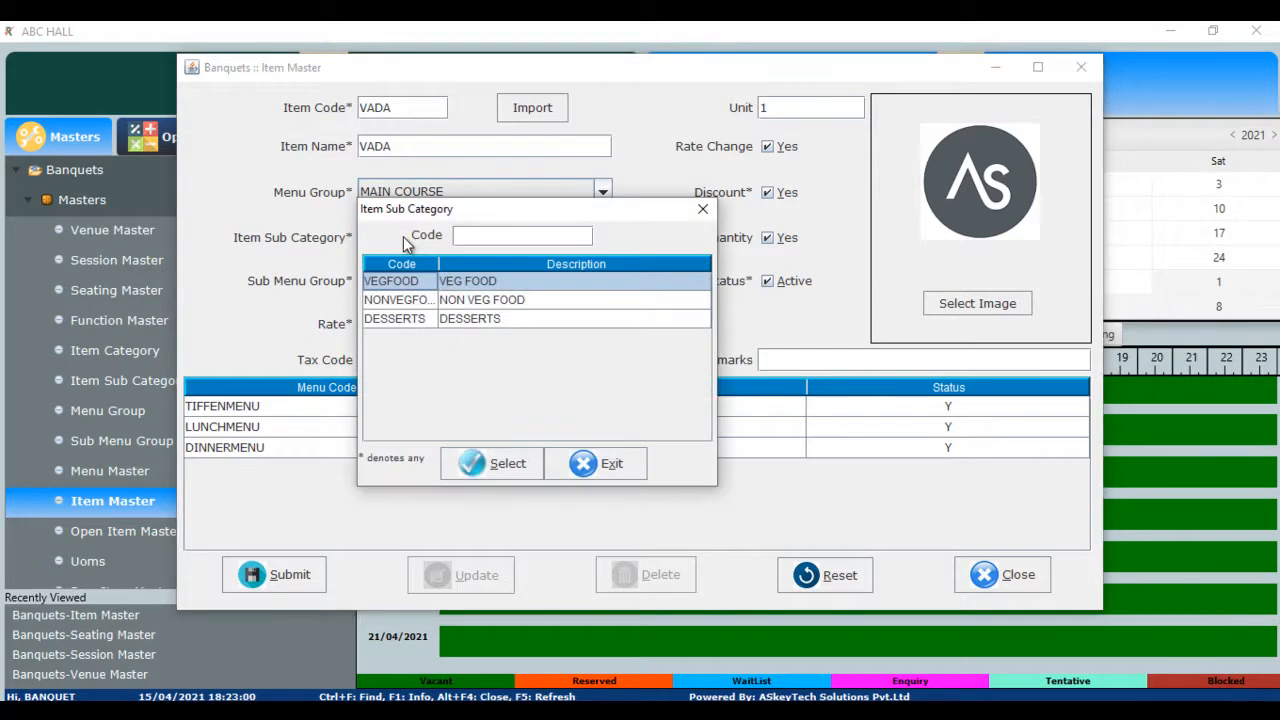
{"action": "double_click", "coordinate": [412, 281]}
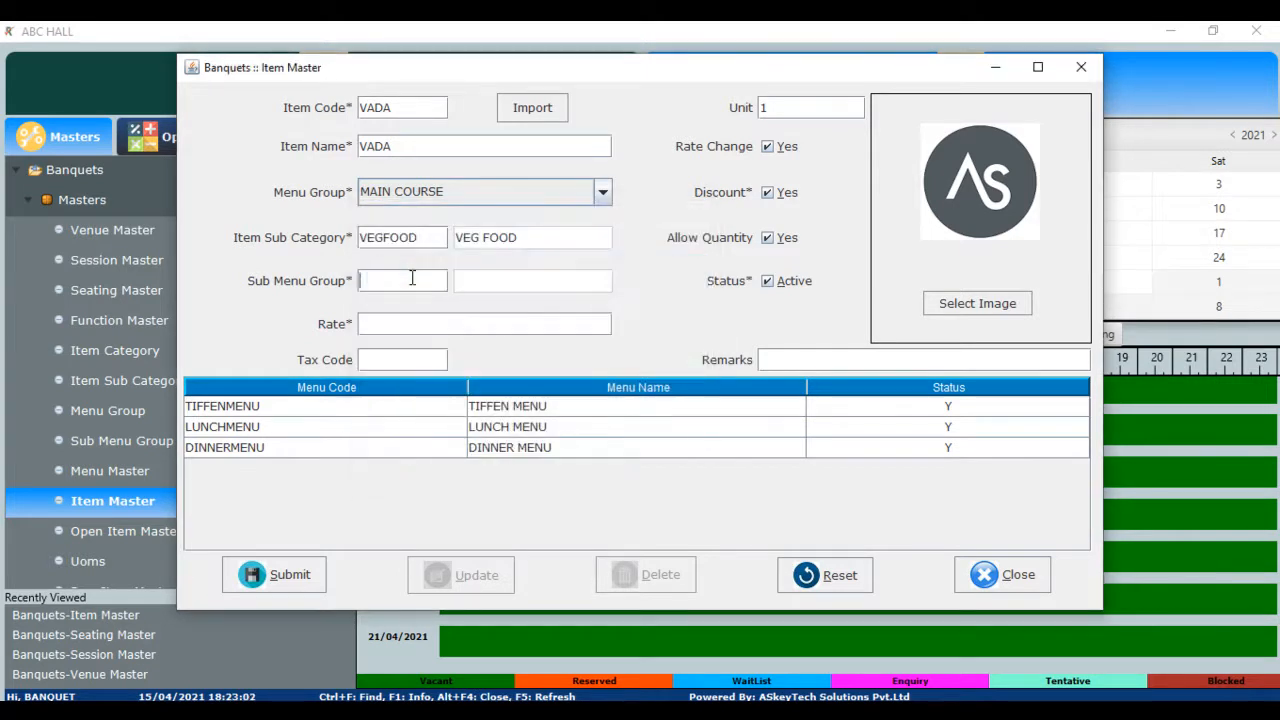
{"action": "key", "text": "F1"}
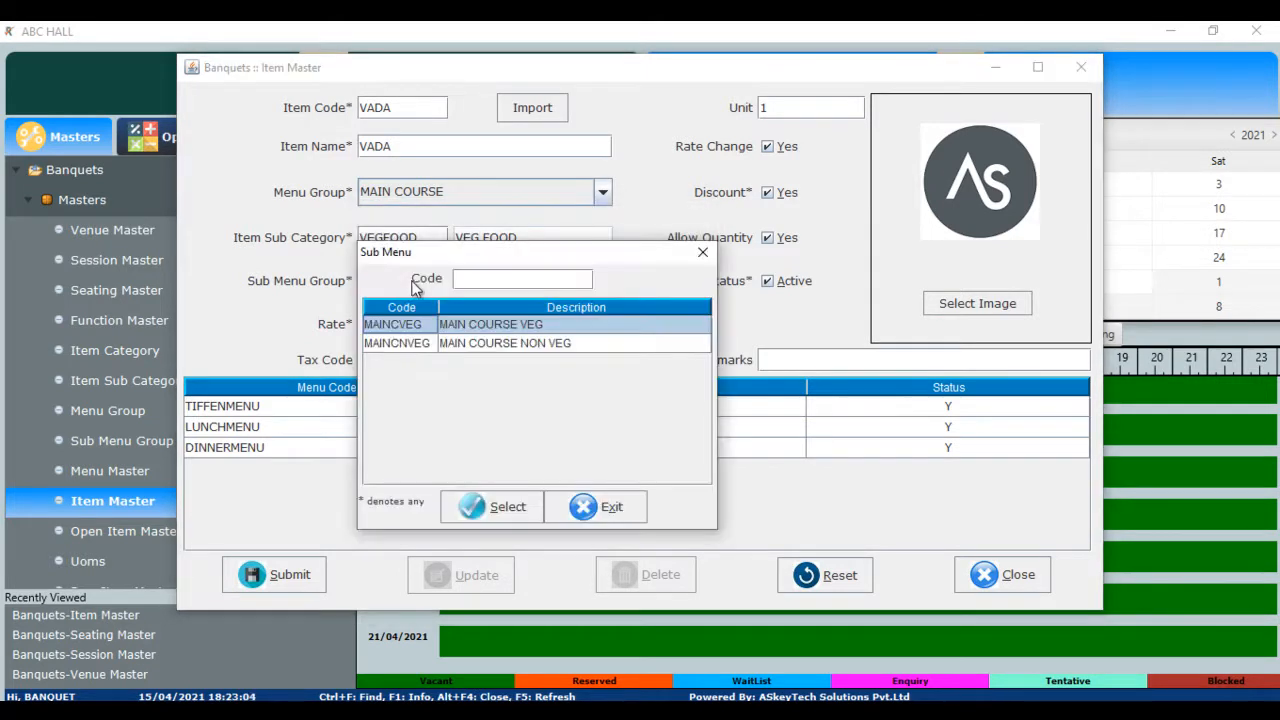
{"action": "double_click", "coordinate": [415, 329]}
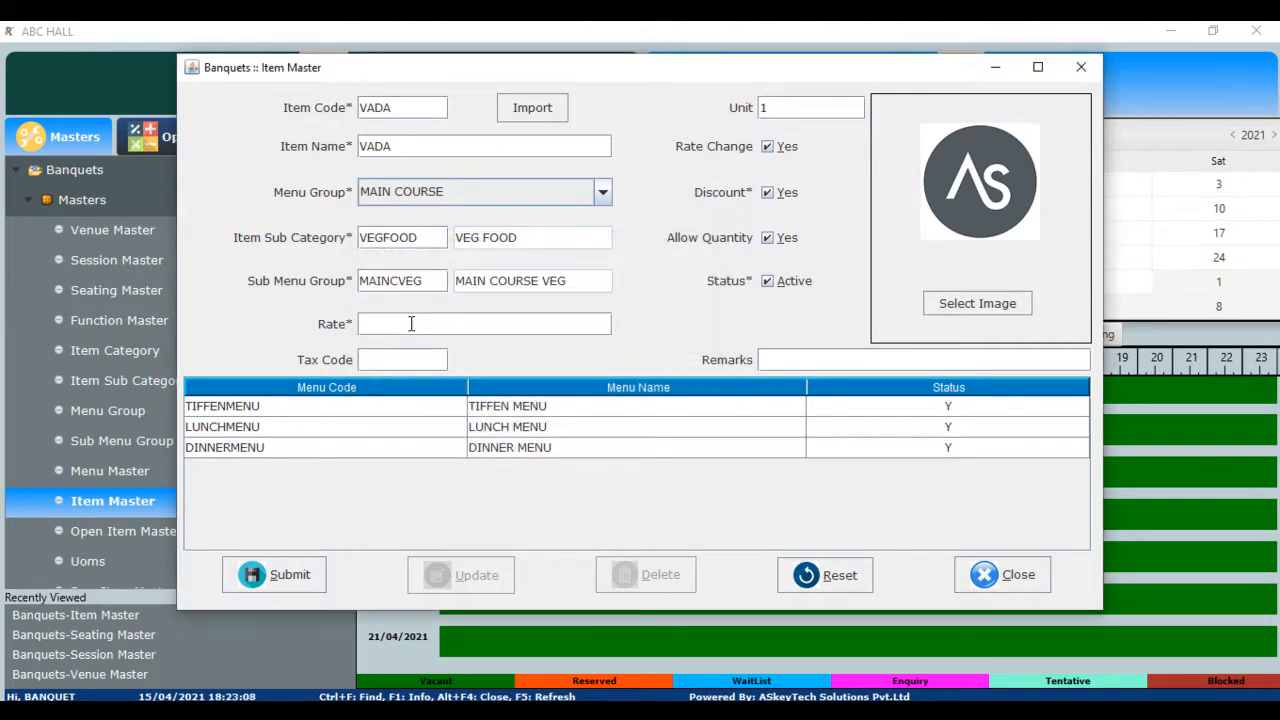
{"action": "type", "text": "20"}
{"action": "key", "text": "Return"}
{"action": "key", "text": "Return"}
- Mark VADA unavailable on DINNERMENU and submit the new item
{"action": "left_click", "coordinate": [955, 452]}
{"action": "left_click", "coordinate": [268, 586]}
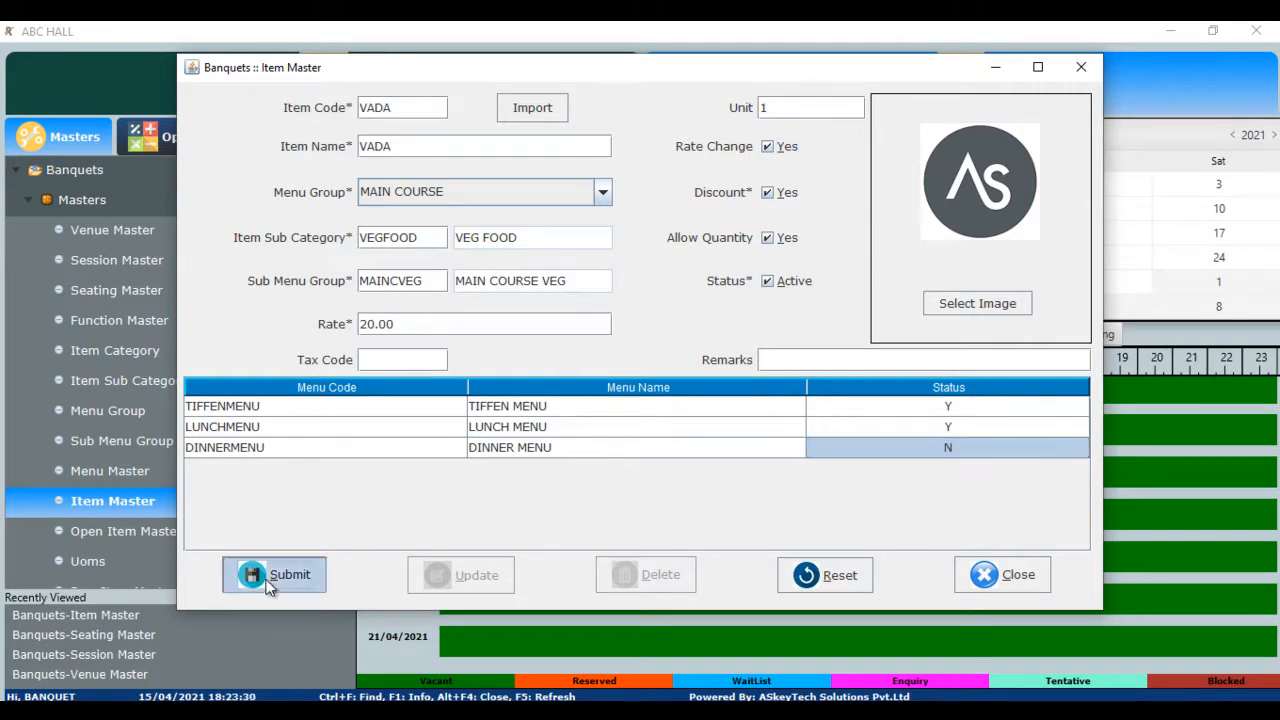
{"action": "left_click", "coordinate": [613, 365]}
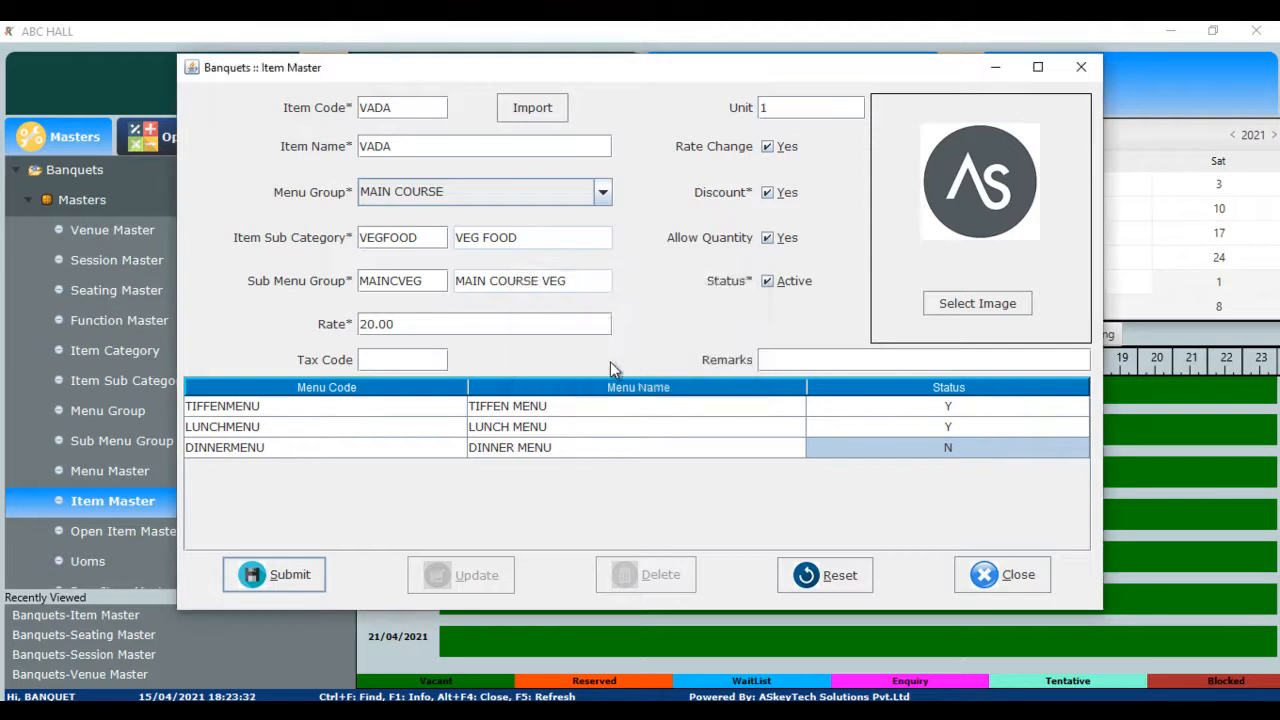
{"action": "left_click", "coordinate": [637, 365]}
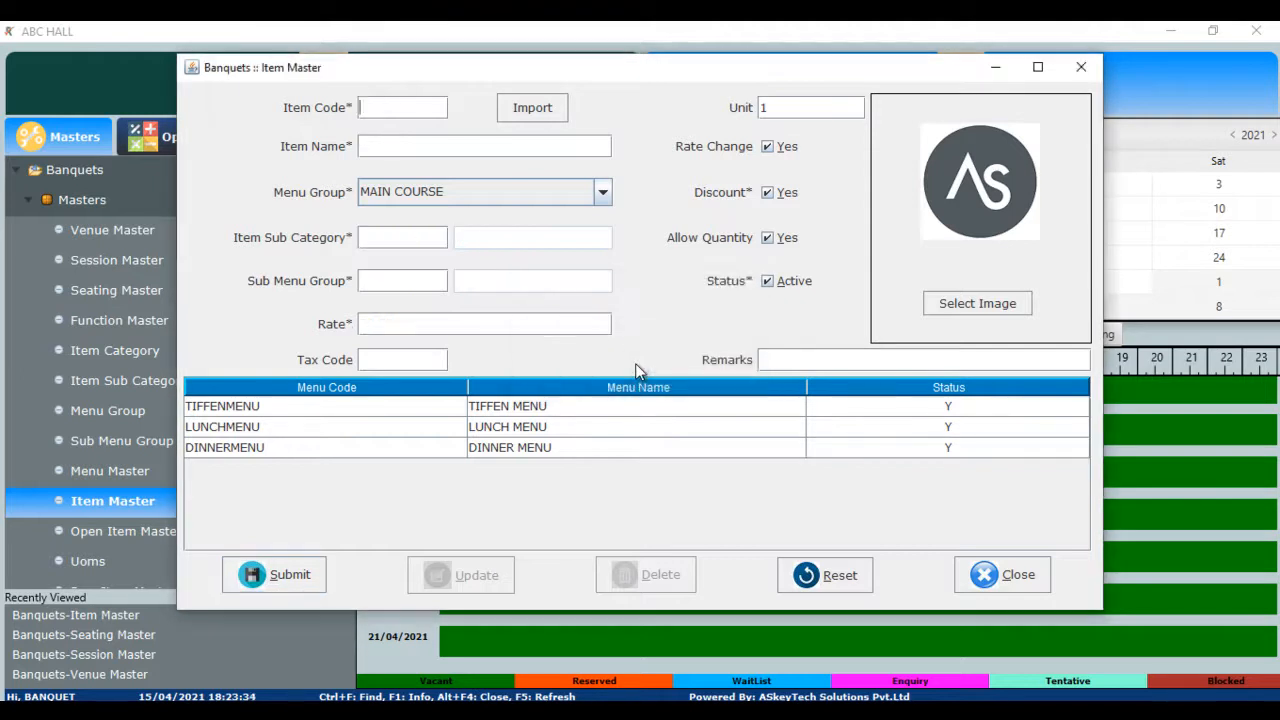
- Reload VADA to verify rate 20.00 and DINNERMENU status N, then close Item Master
{"action": "key", "text": "ctrl+f"}
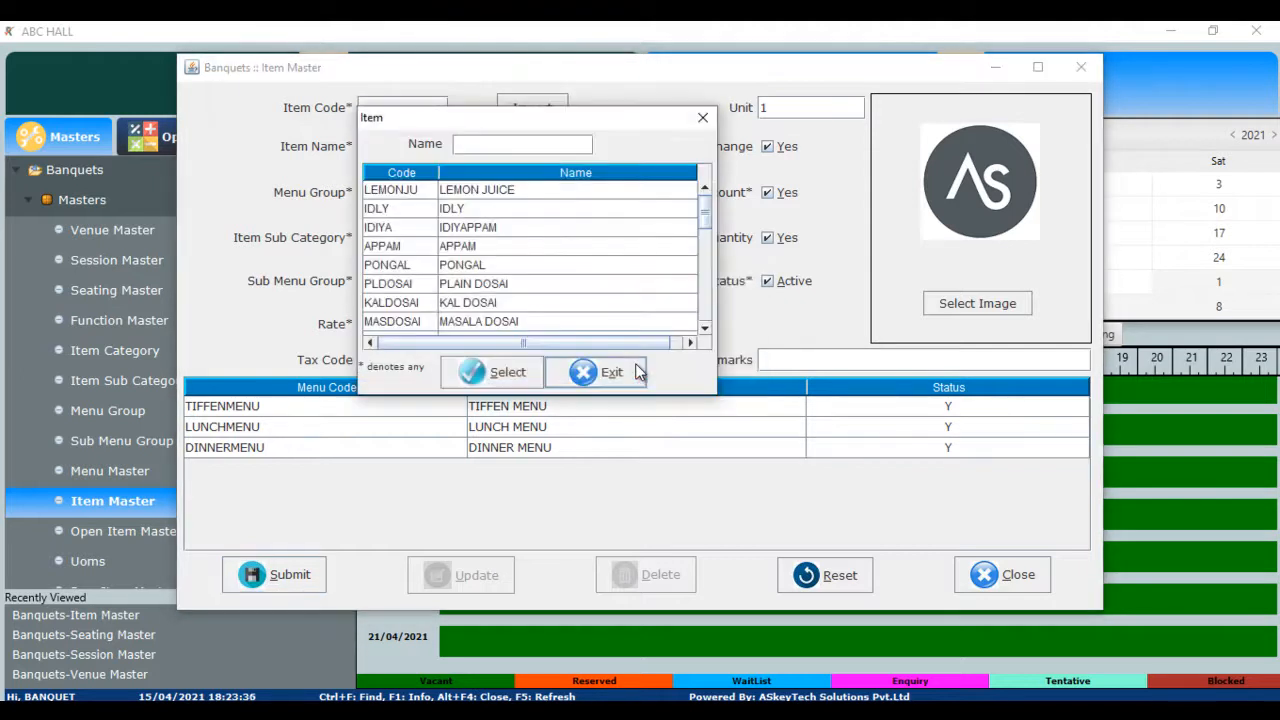
{"action": "type", "text": "v"}
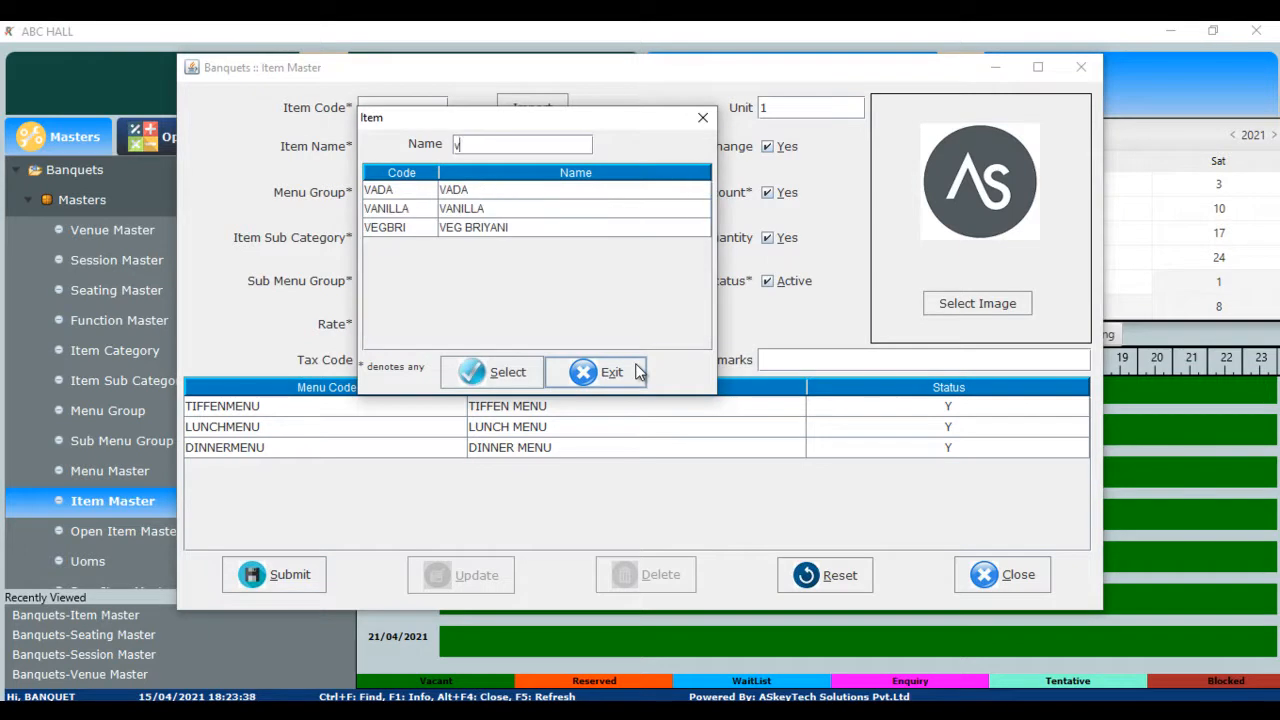
{"action": "key", "text": "Down"}
{"action": "key", "text": "Return"}
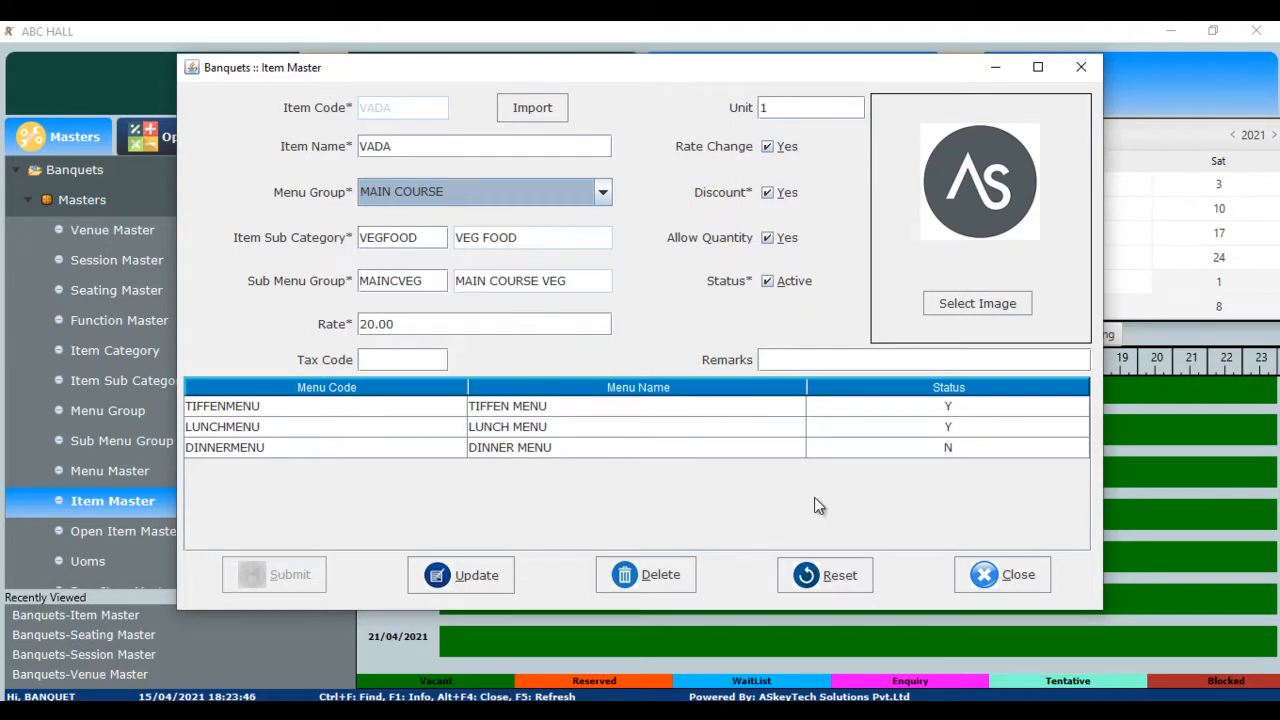
{"action": "left_click", "coordinate": [1032, 579]}
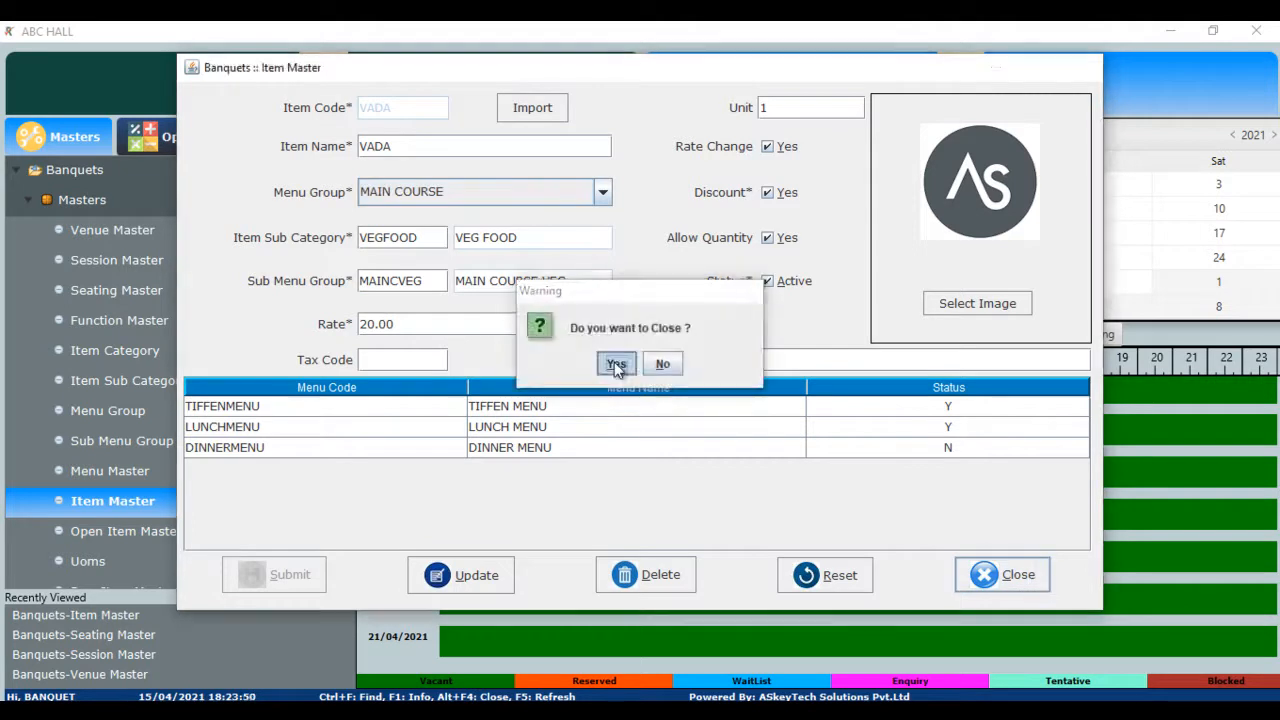
{"action": "left_click", "coordinate": [616, 364]}
{"action": "scroll", "coordinate": [195, 408], "scroll_direction": "down", "scroll_amount": 5}
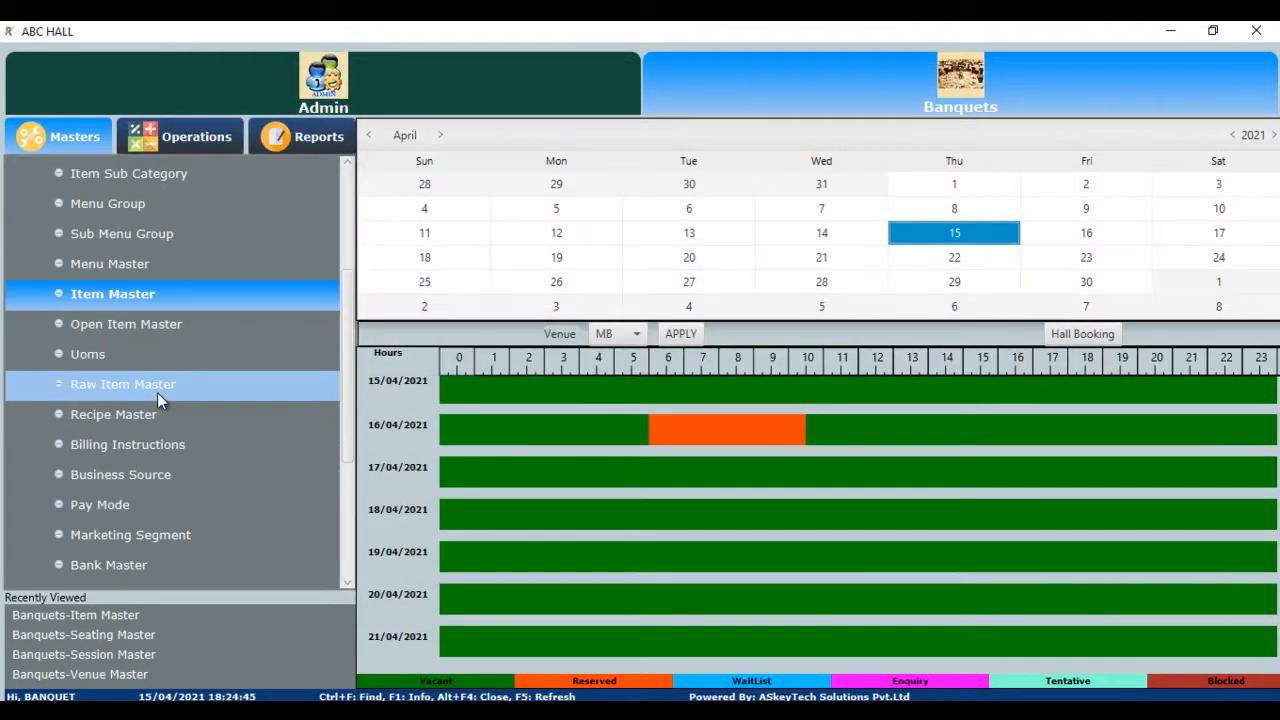
{"action": "left_click", "coordinate": [157, 392]}
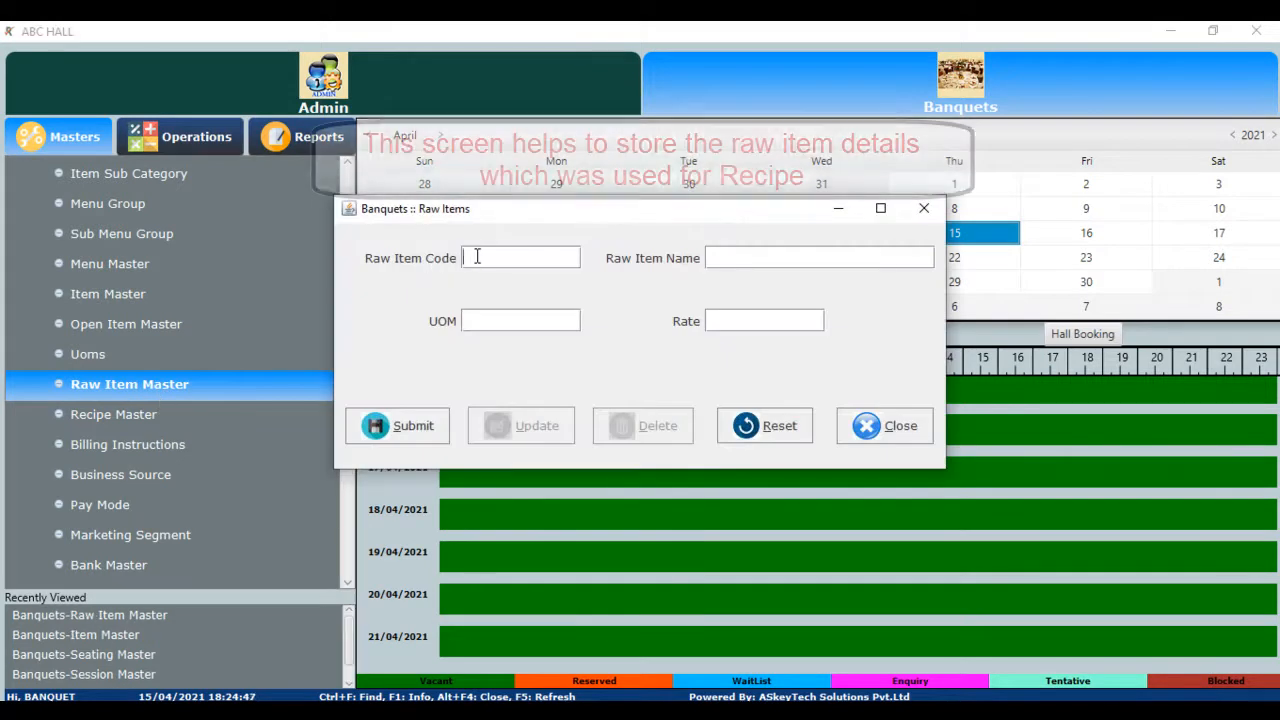
{"action": "key", "text": "F1"}
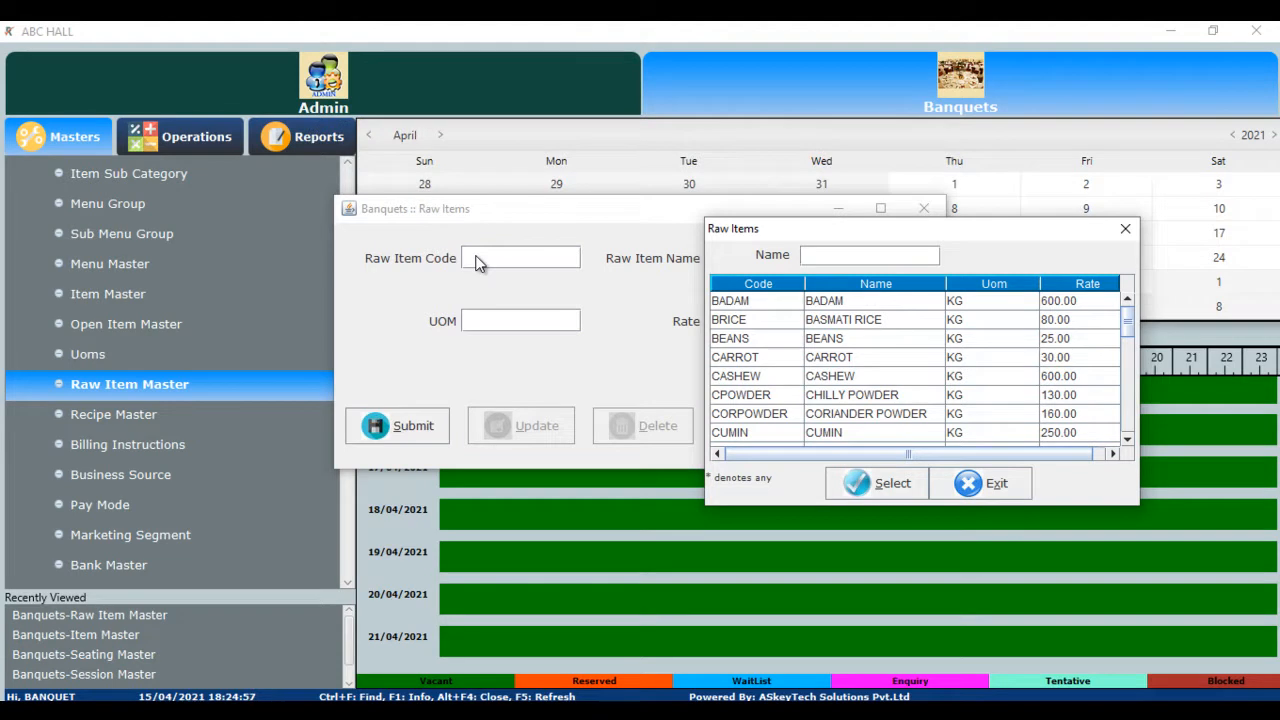
{"action": "left_click", "coordinate": [993, 486]}
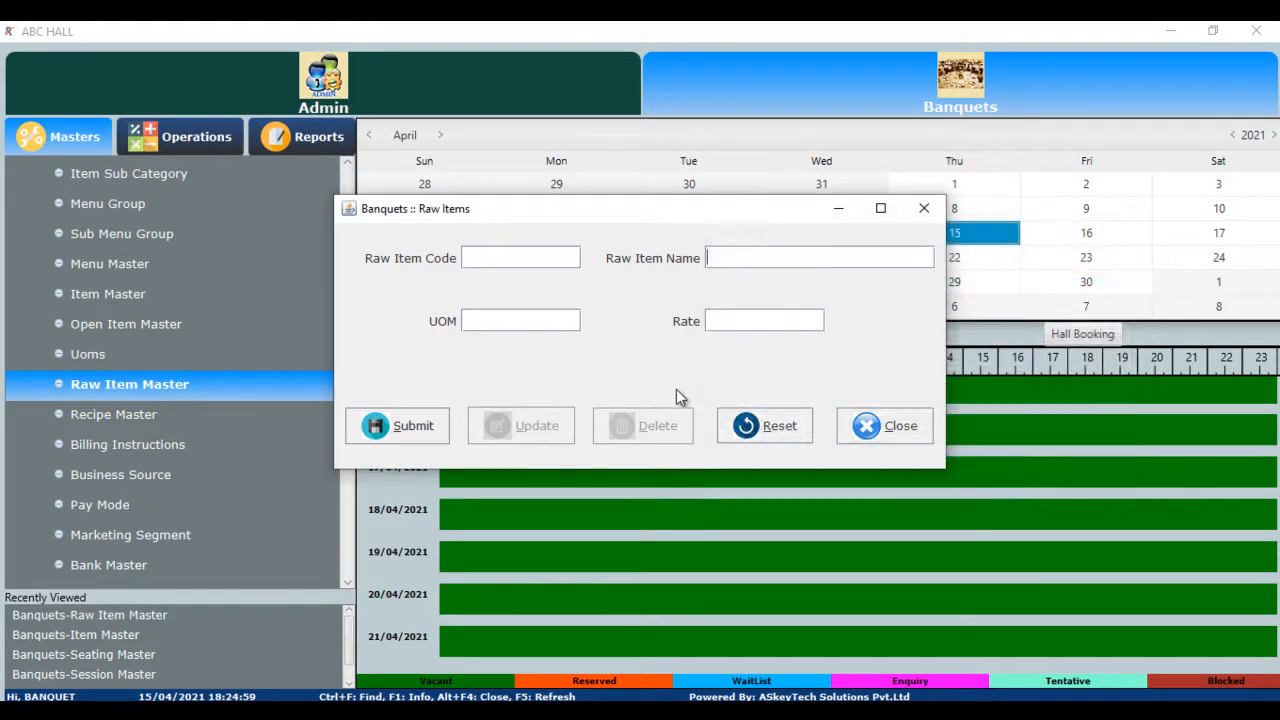
{"action": "left_click", "coordinate": [882, 428]}
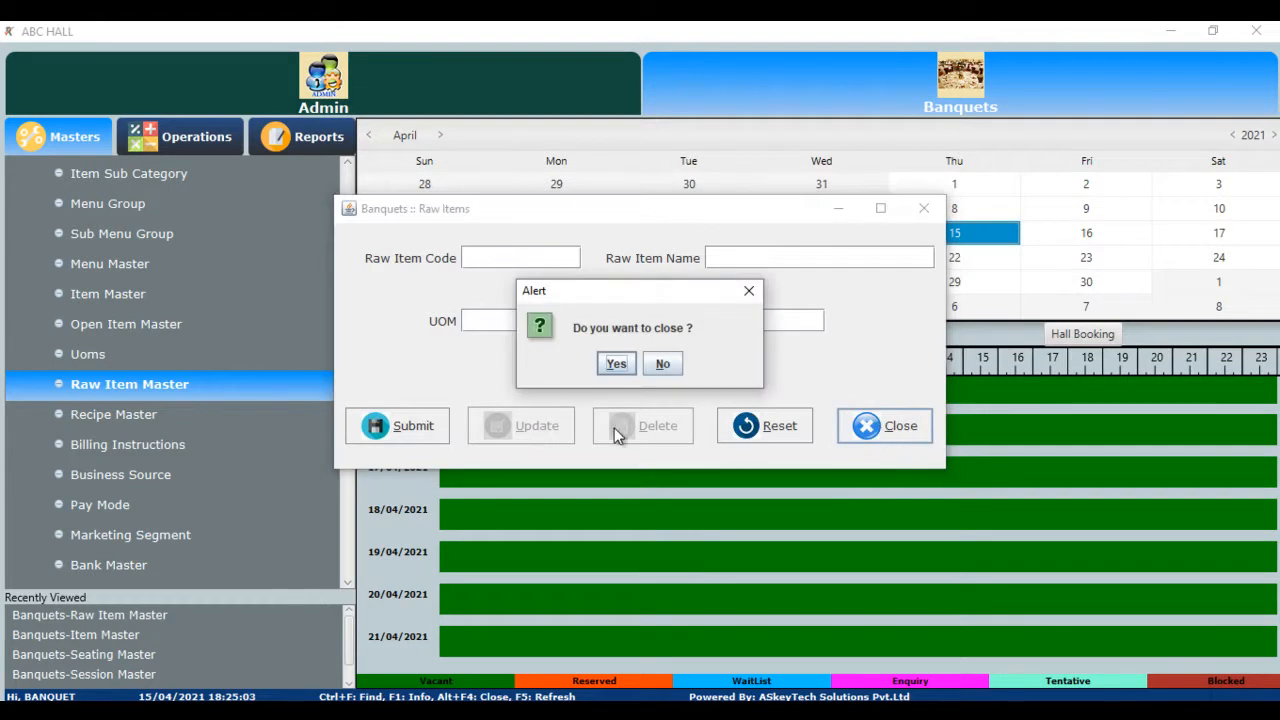
{"action": "left_click", "coordinate": [615, 364]}
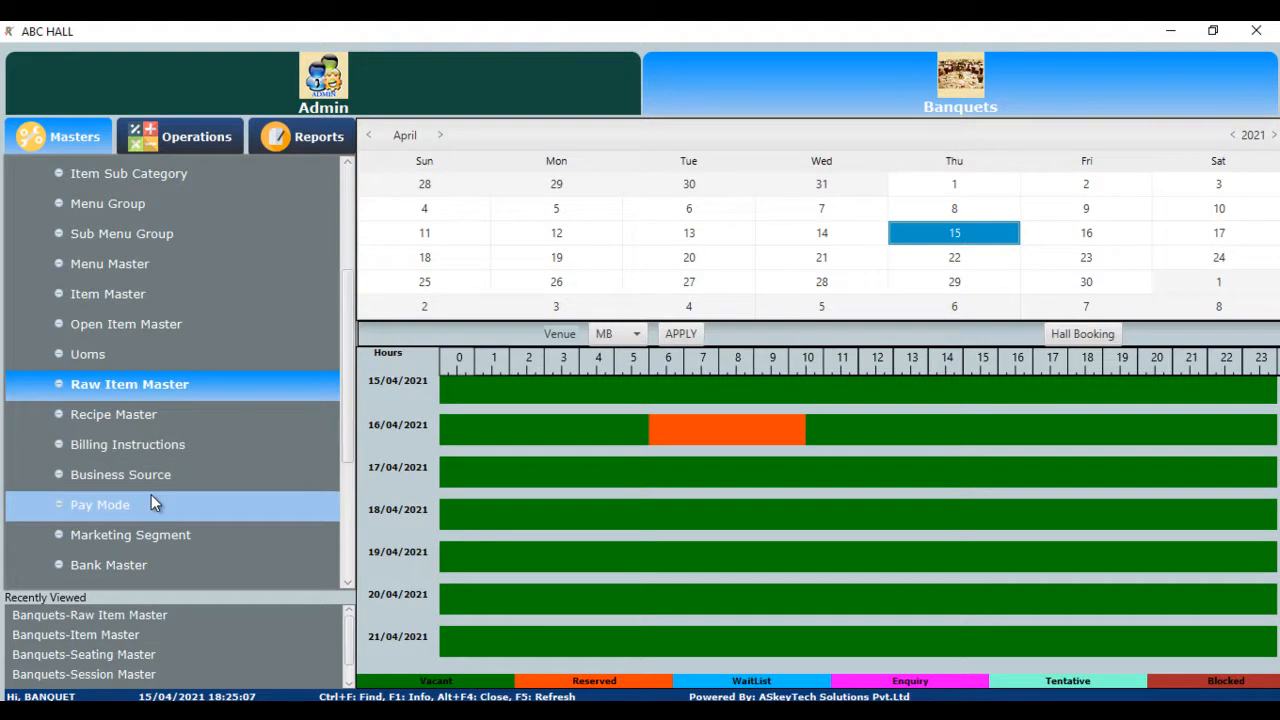
{"action": "left_click", "coordinate": [154, 418]}
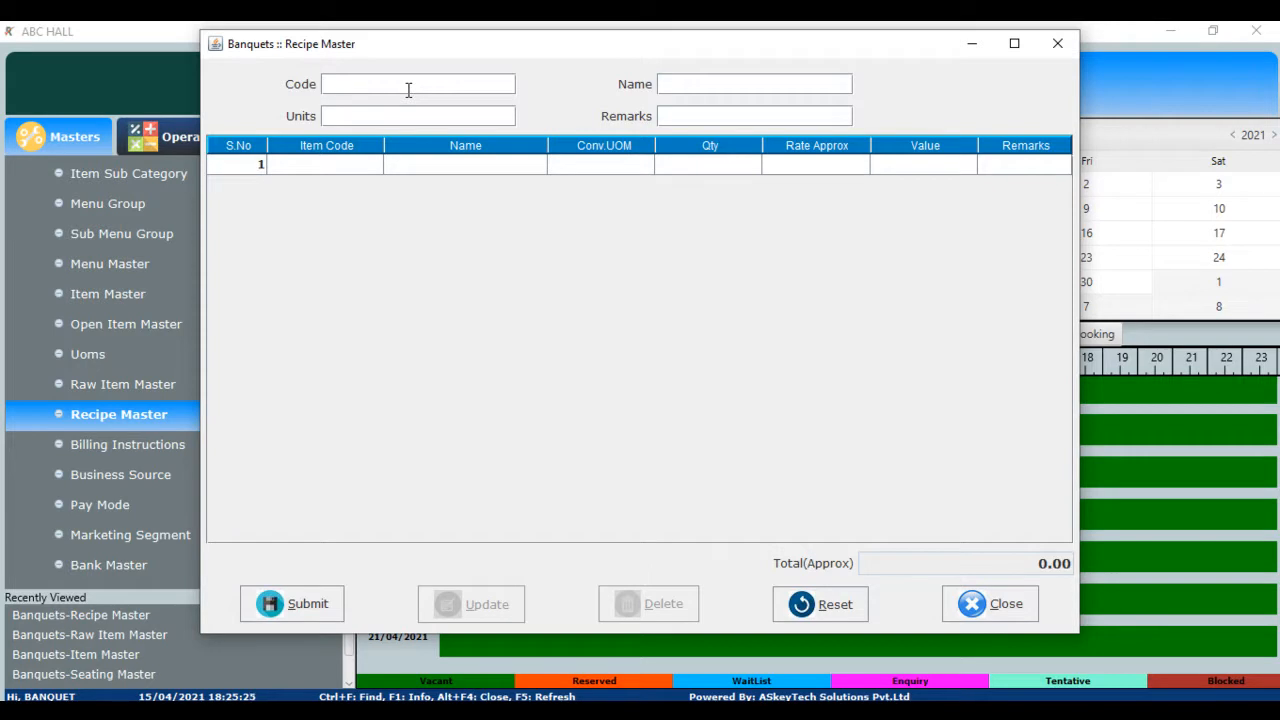
{"action": "key", "text": "F1"}
{"action": "key", "text": "Down"}
{"action": "key", "text": "Down"}
{"action": "key", "text": "Return"}
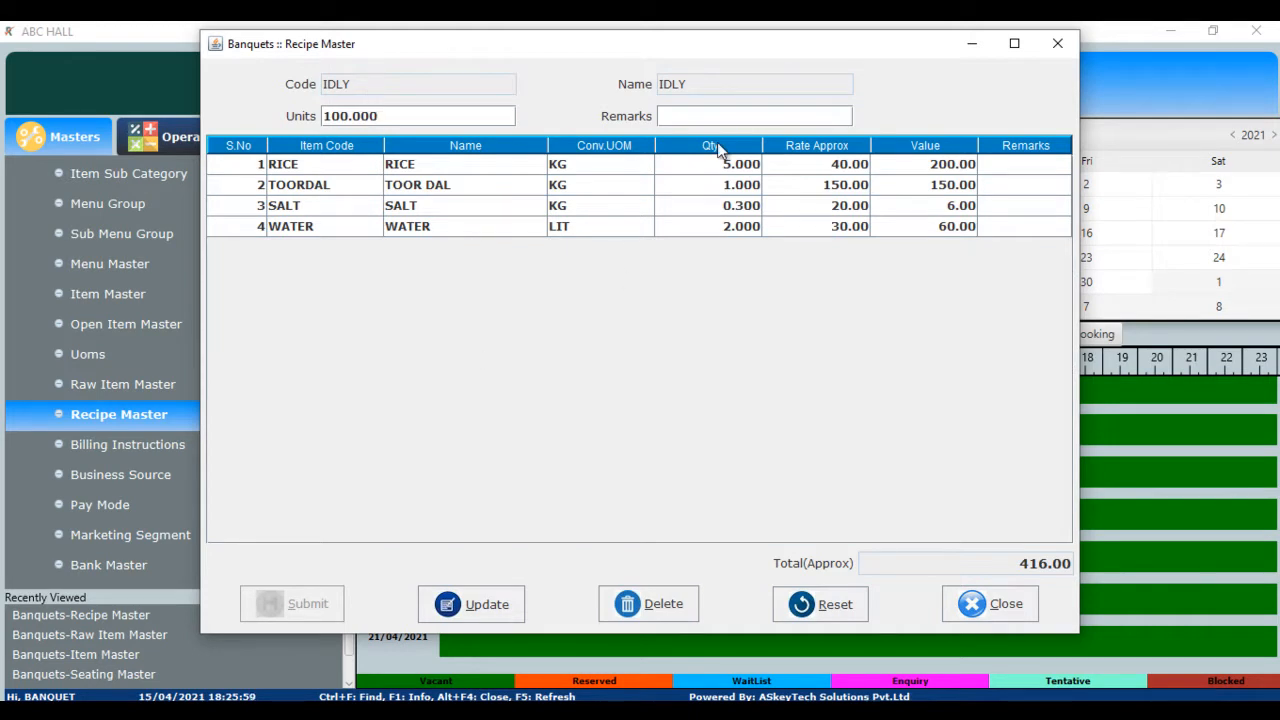
{"action": "left_click", "coordinate": [1003, 617]}
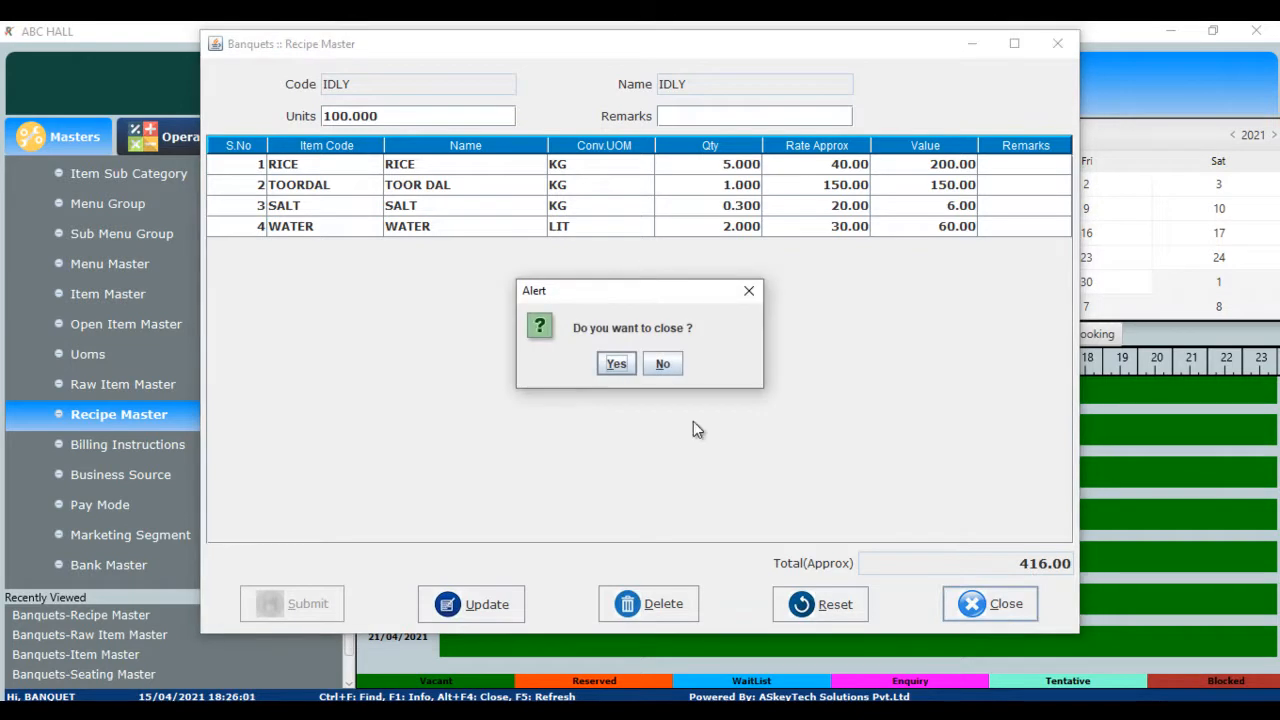
{"action": "left_click", "coordinate": [606, 366]}
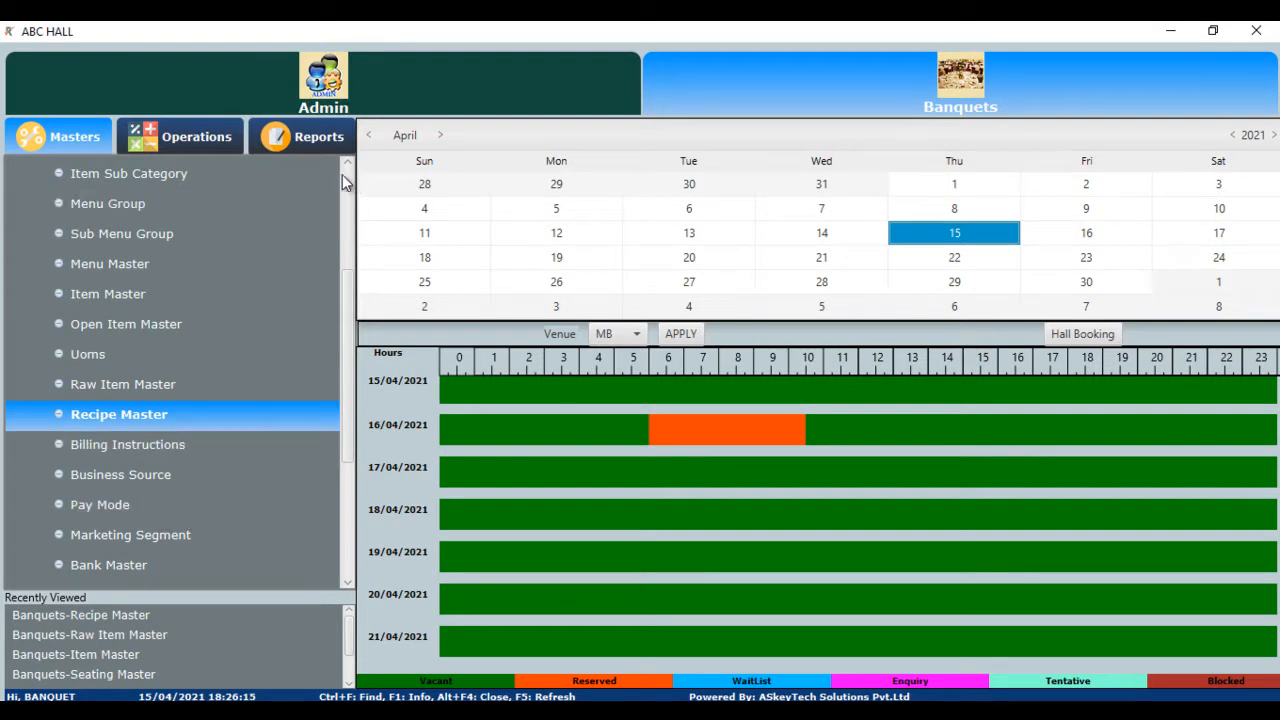
- Open Hall Booking from the Operations transactions tree
{"action": "scroll", "coordinate": [342, 174], "scroll_direction": "up", "scroll_amount": 3}
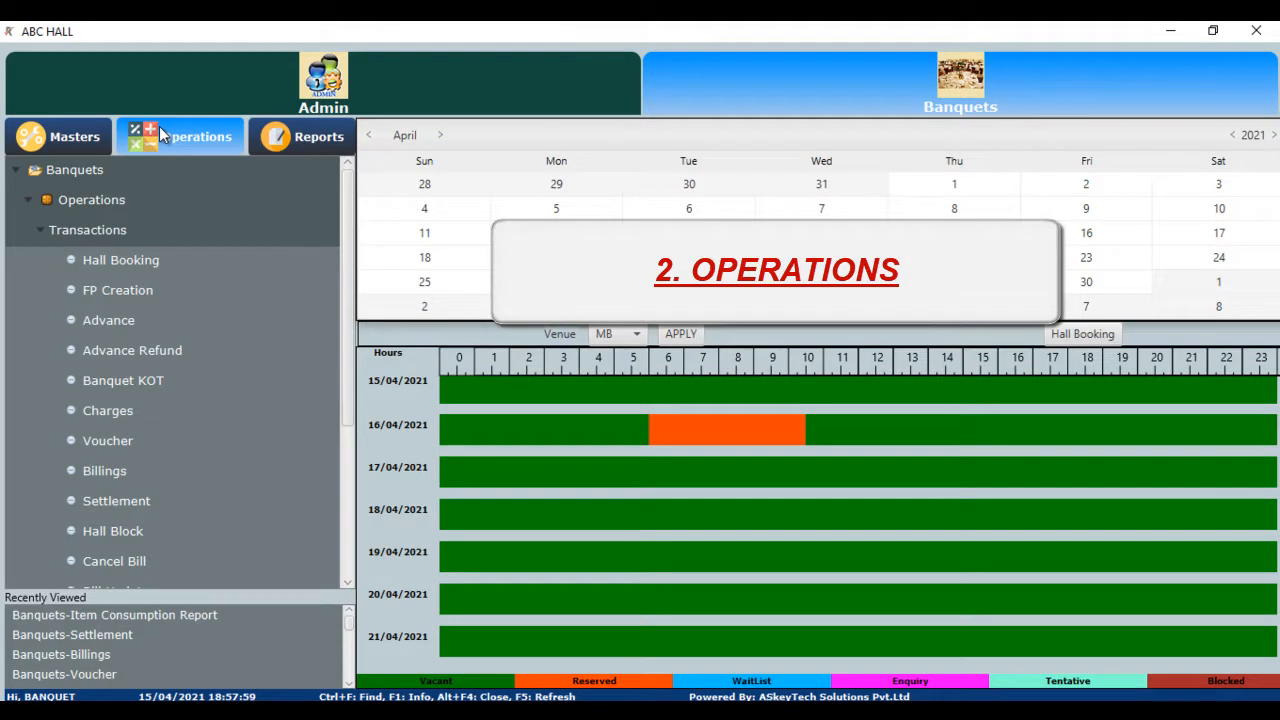
{"action": "left_click", "coordinate": [146, 262]}
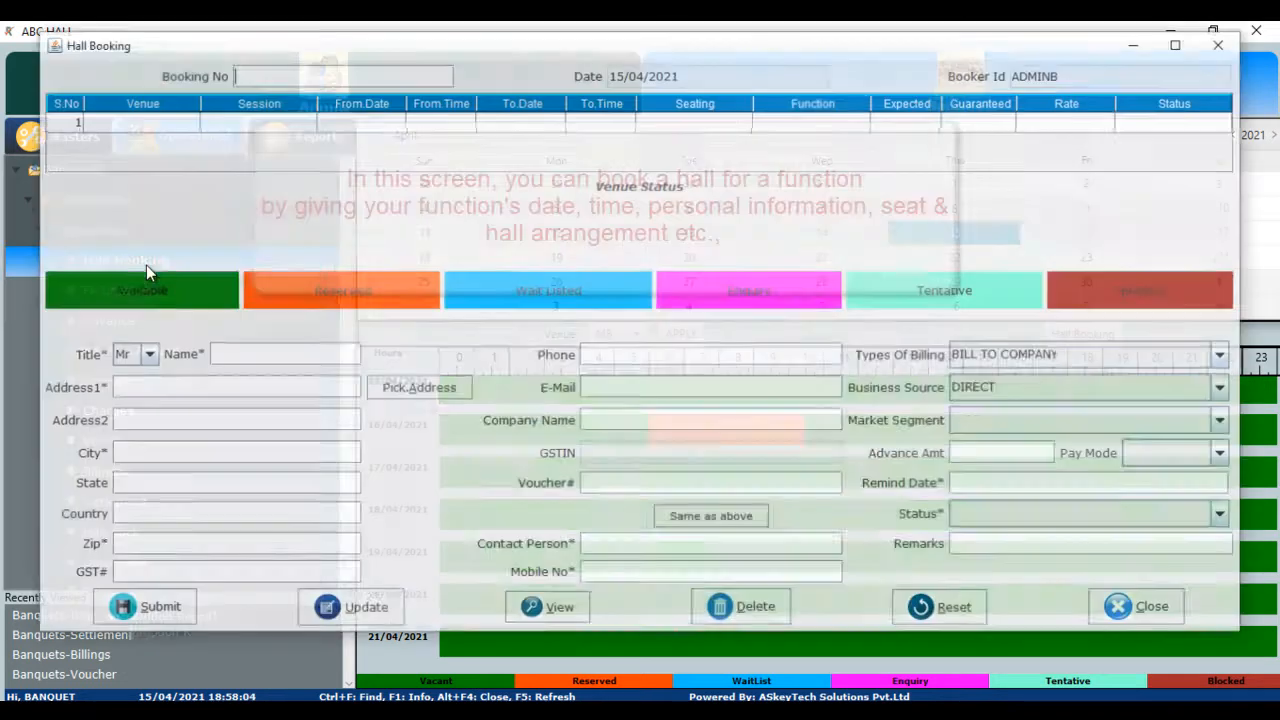
- Start the booking line with venue MB, the 06:01–10:30 breakfast session and date 17/04/2021
{"action": "left_click", "coordinate": [199, 116]}
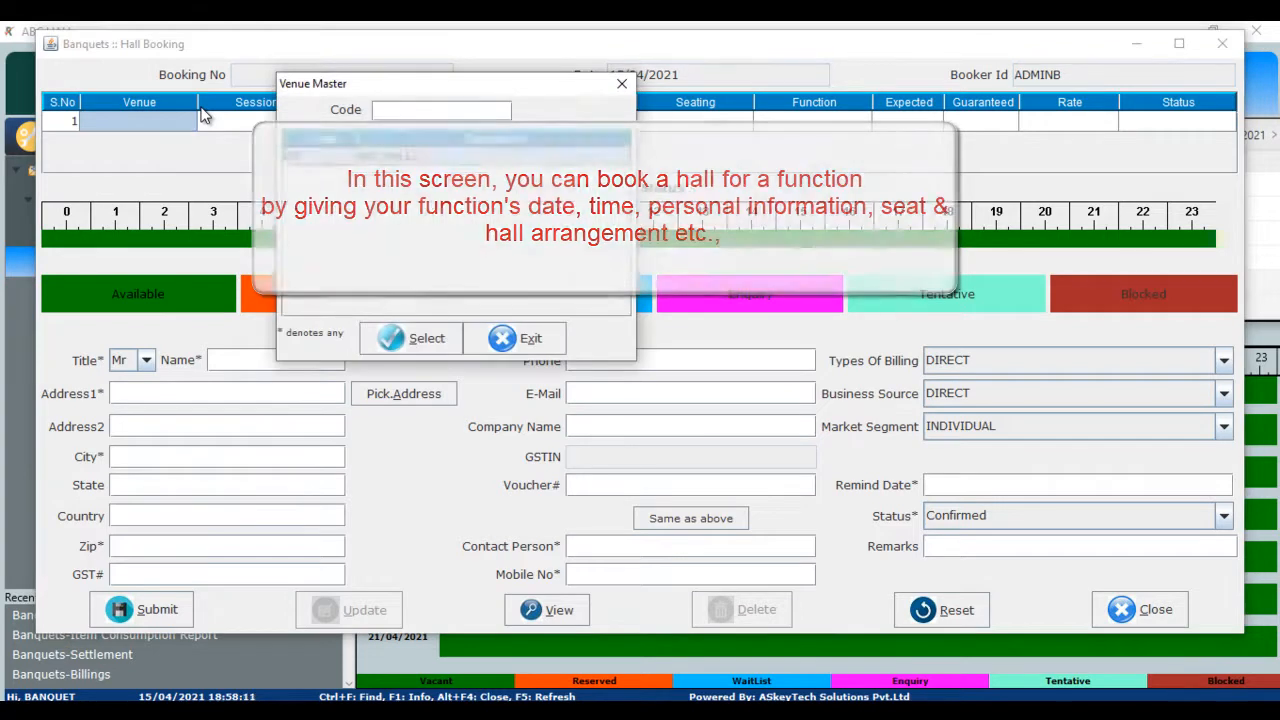
{"action": "key", "text": "Return"}
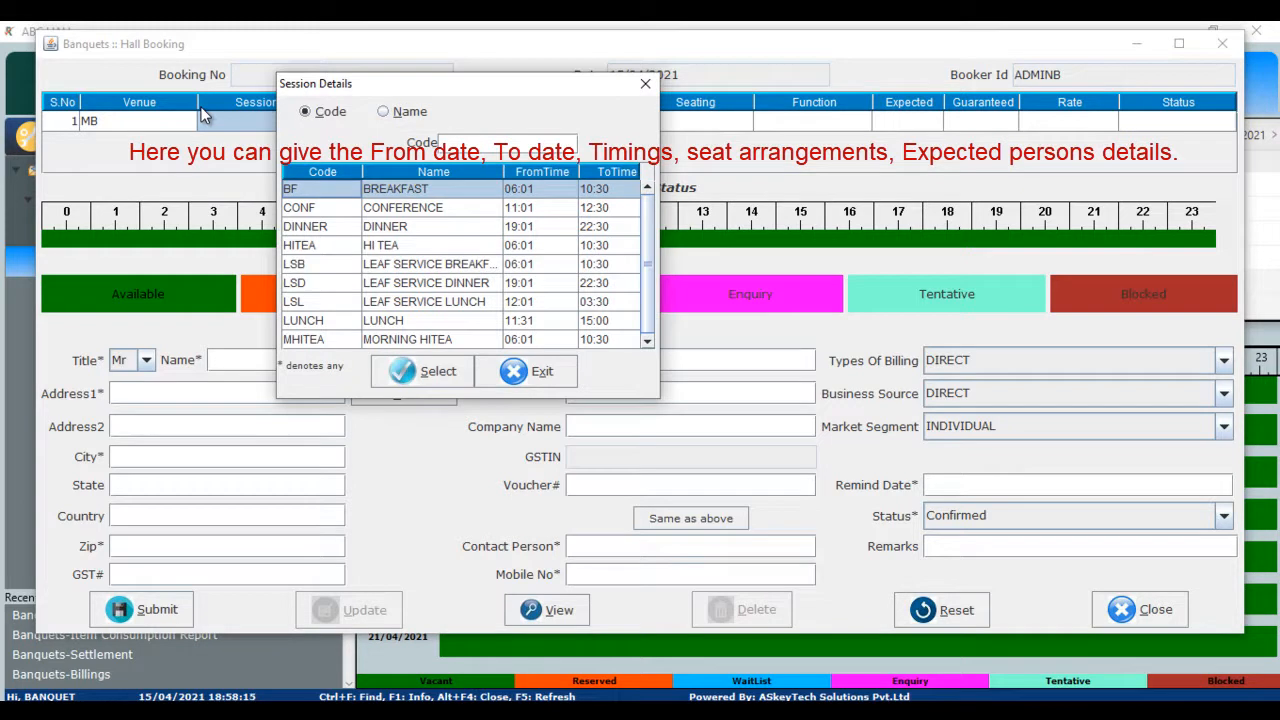
{"action": "key", "text": "Return"}
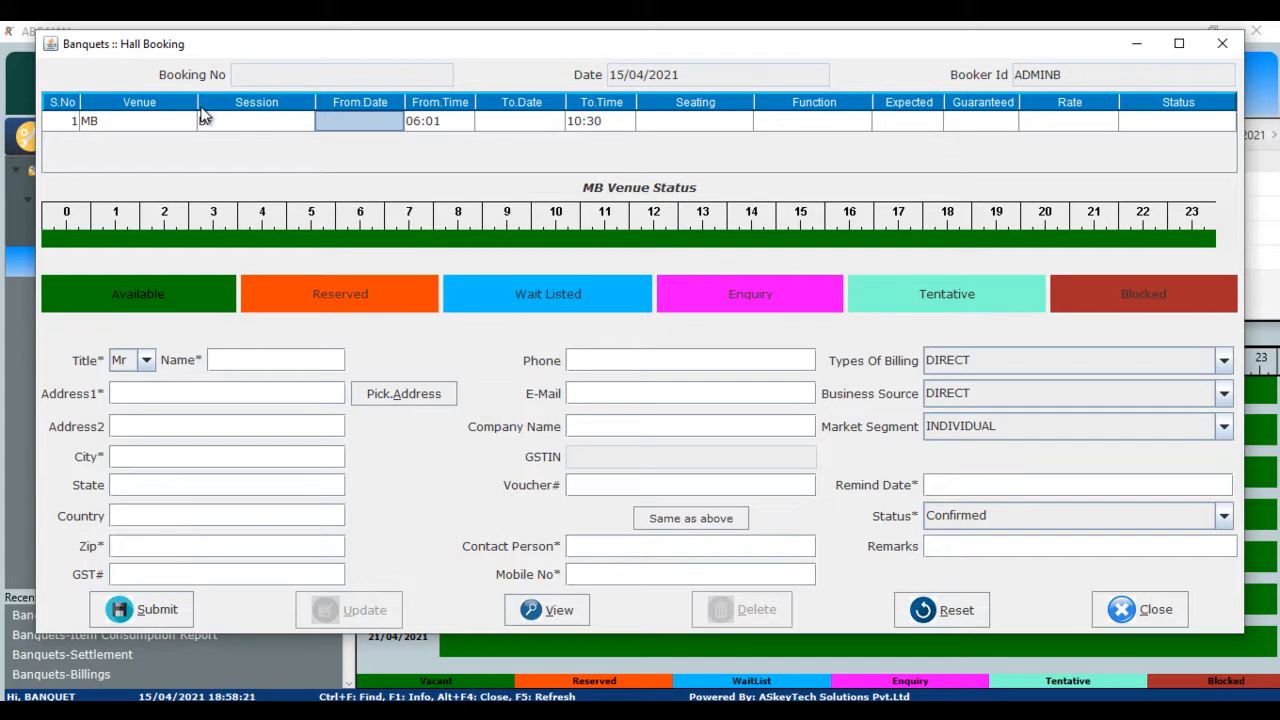
{"action": "type", "text": "17"}
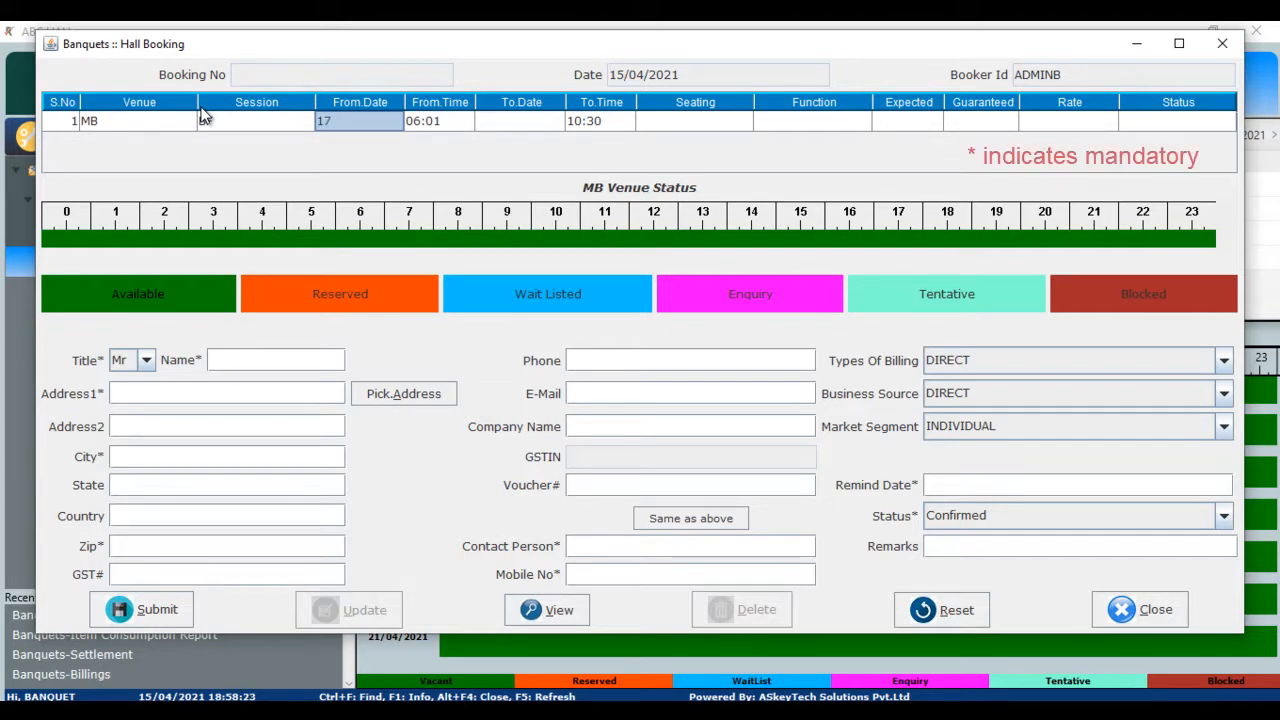
{"action": "type", "text": "0421"}
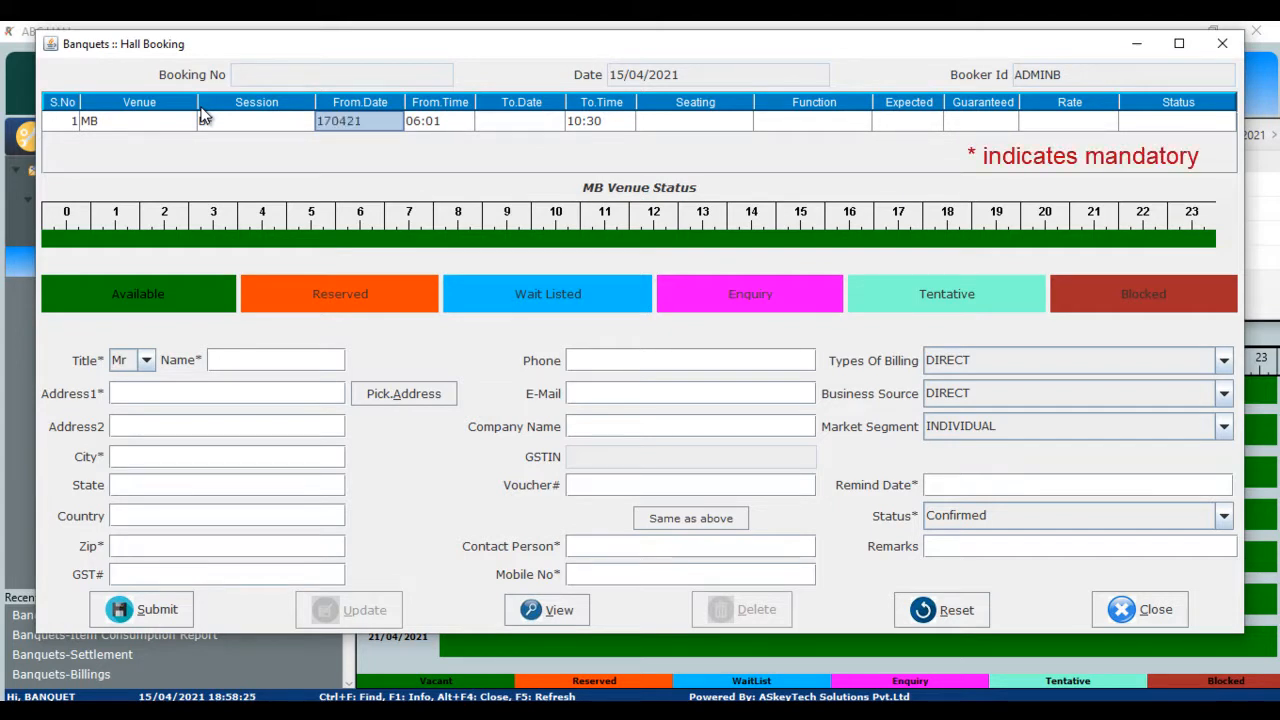
{"action": "key", "text": "Tab"}
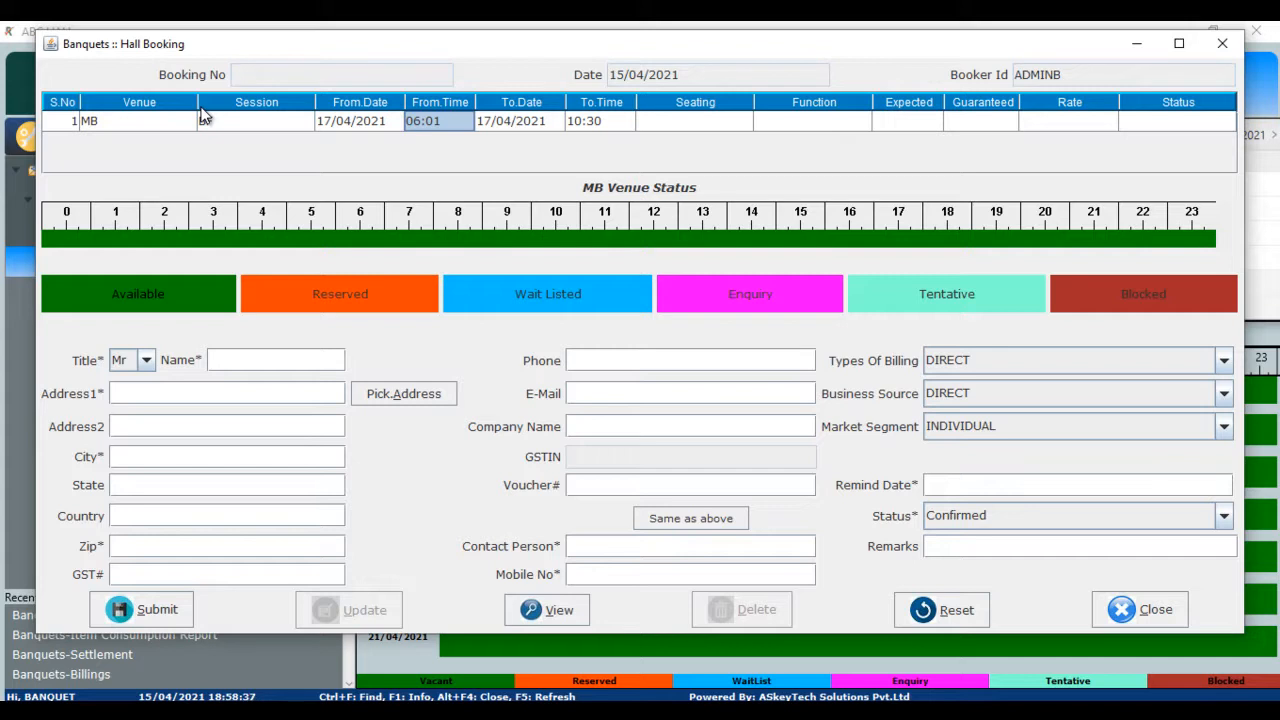
- Choose THEATER seating and WEDDING as the function type
{"action": "key", "text": "Return"}
{"action": "key", "text": "Return"}
{"action": "key", "text": "Return"}
{"action": "key", "text": "Return"}
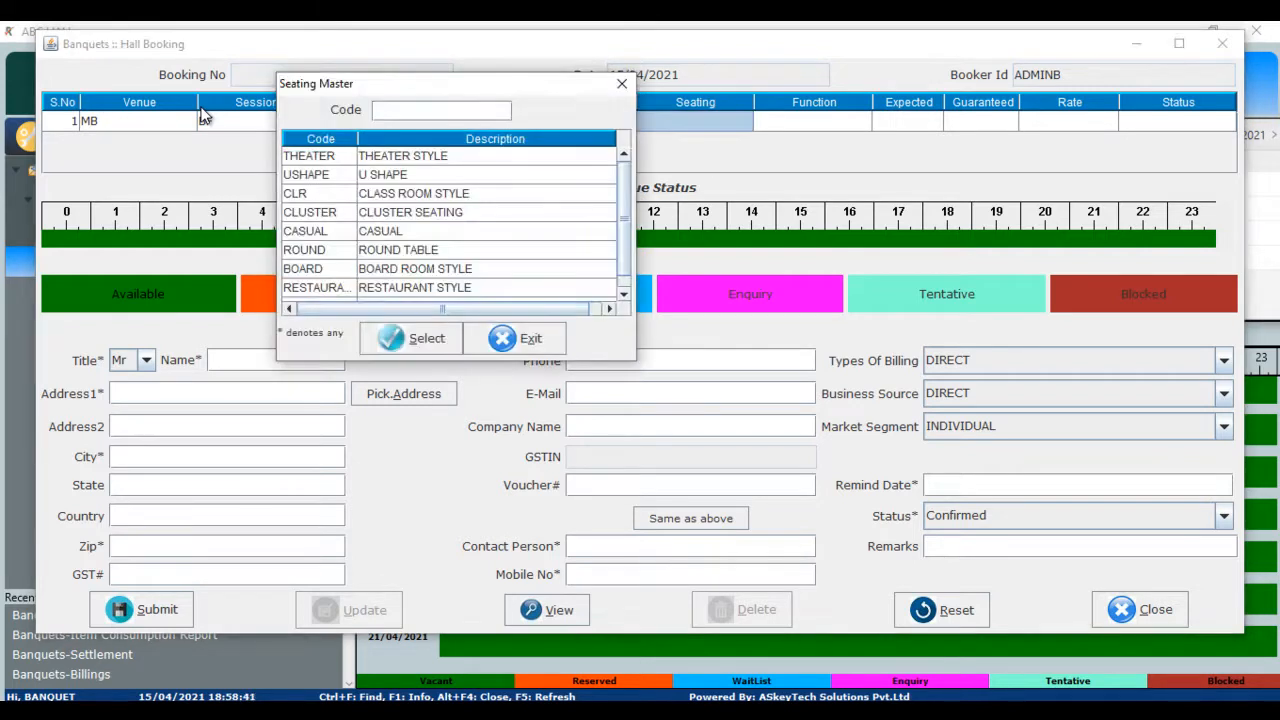
{"action": "key", "text": "Down"}
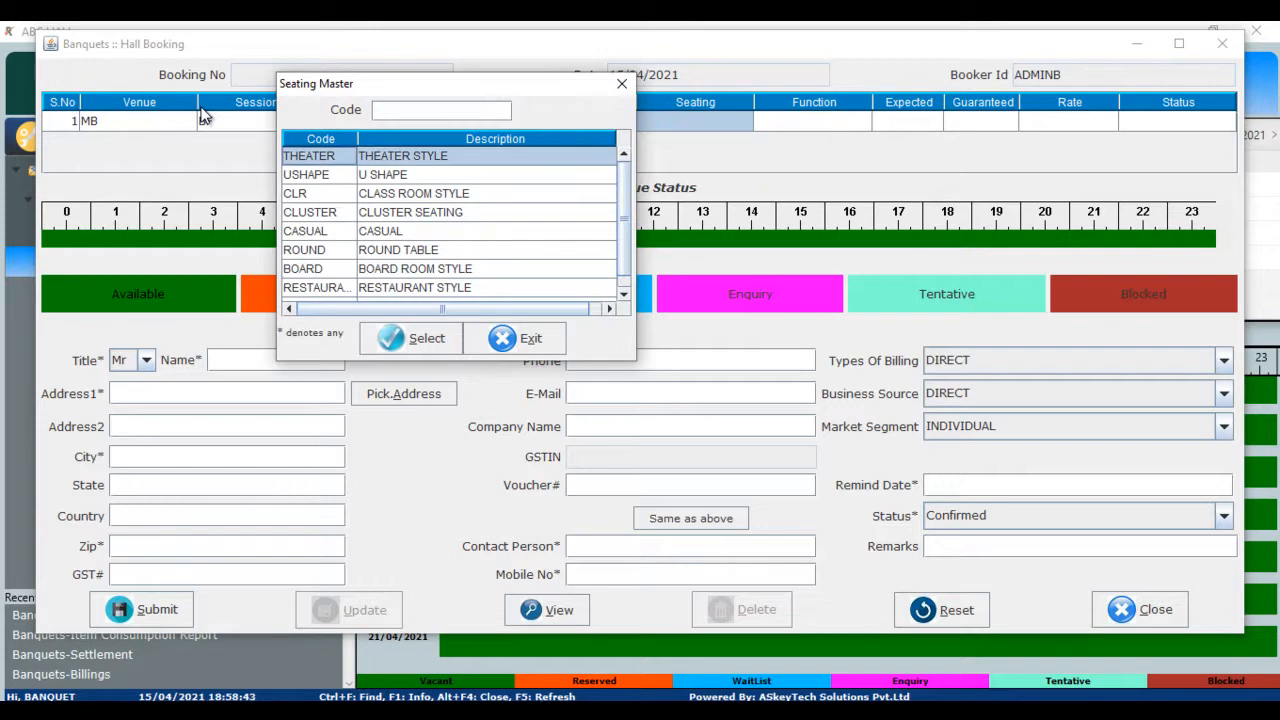
{"action": "key", "text": "Return"}
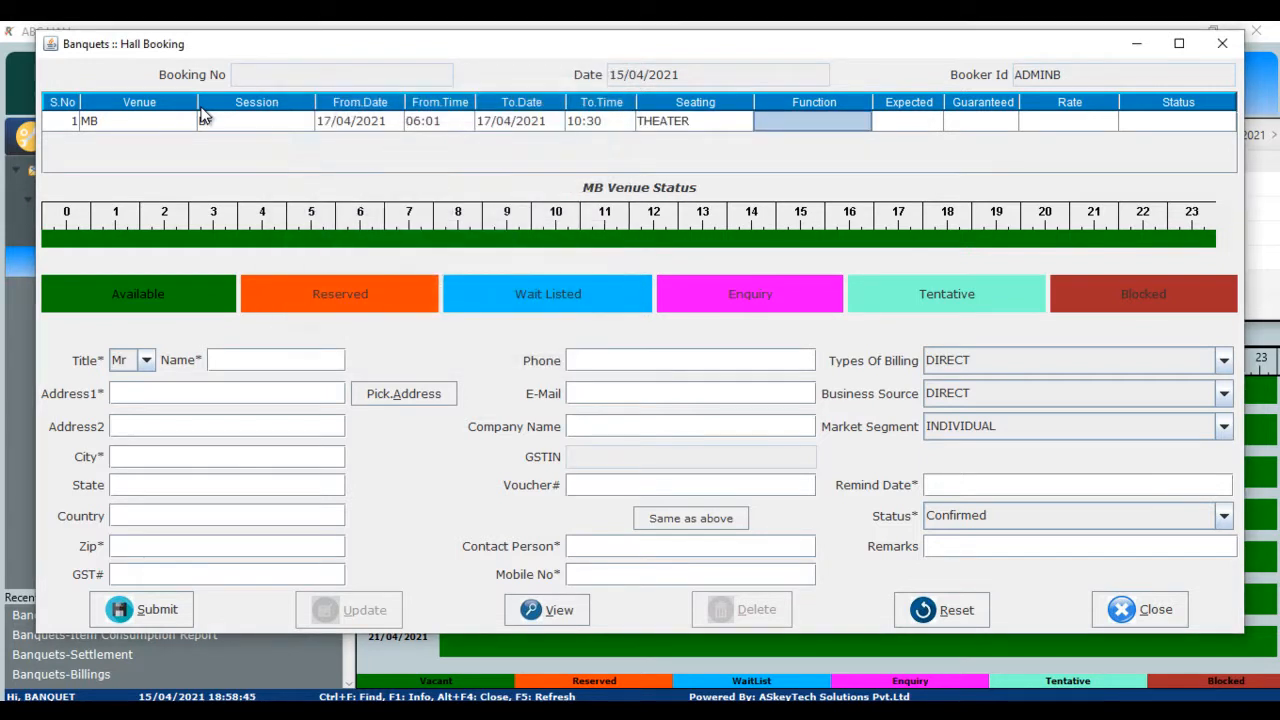
{"action": "key", "text": "Return"}
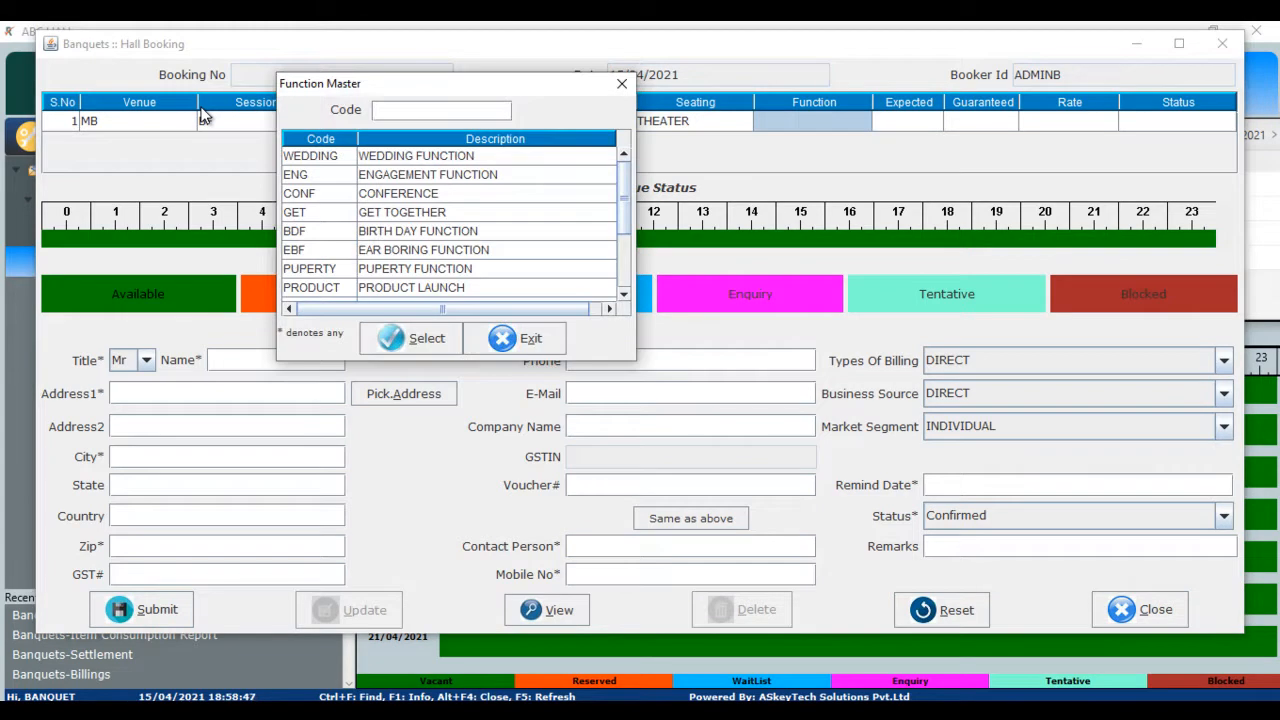
{"action": "key", "text": "Down"}
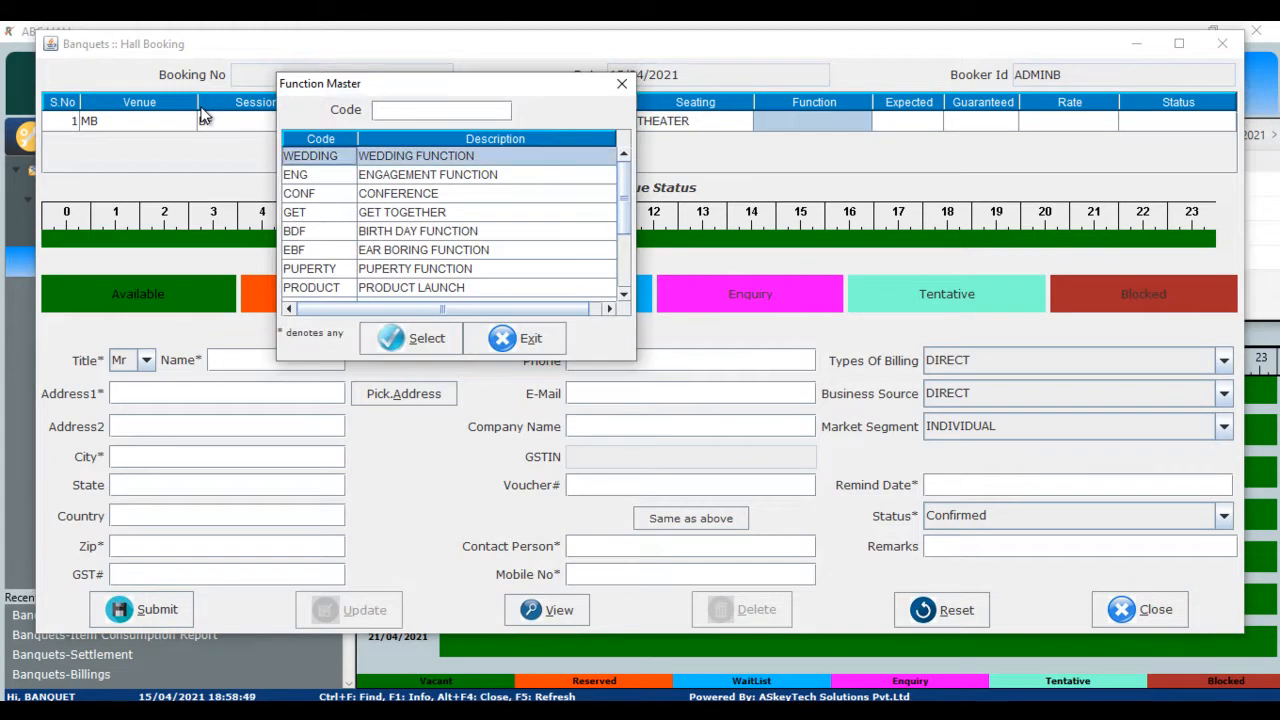
{"action": "key", "text": "Return"}
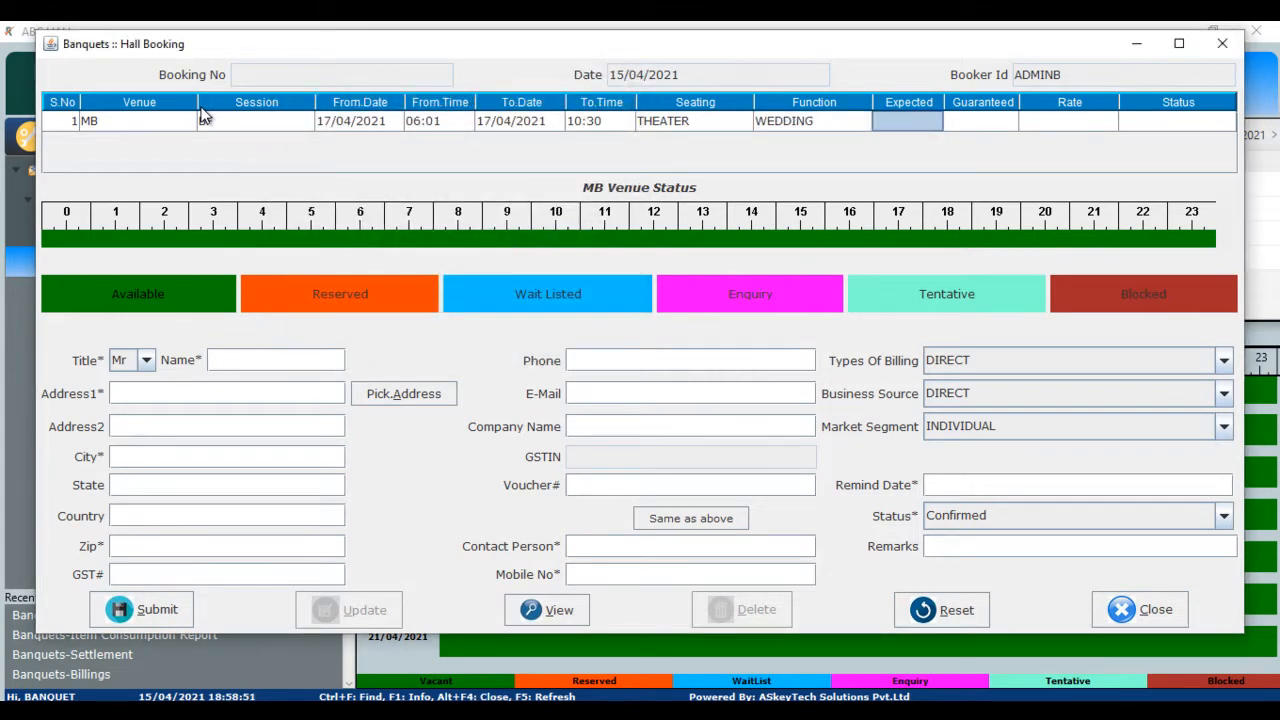
- Enter 500 expected, 300 guaranteed, rate 300 and Confirmed status
{"action": "type", "text": "500"}
{"action": "key", "text": "Return"}
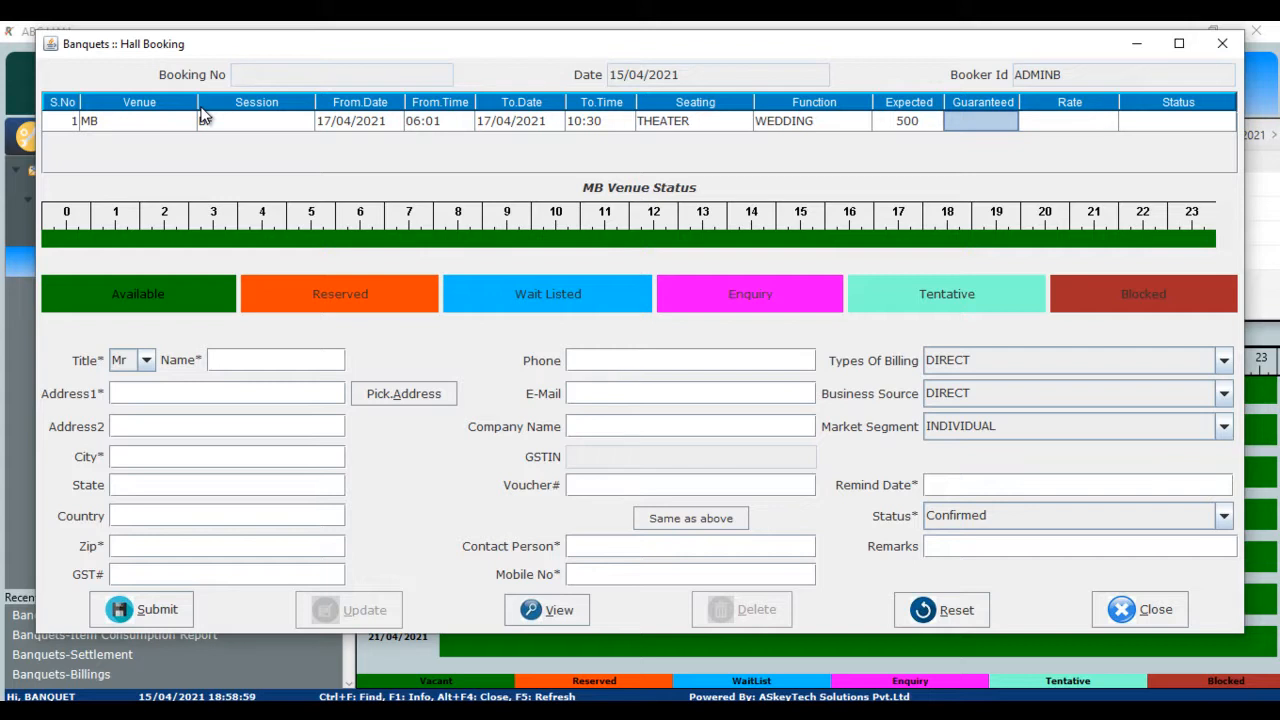
{"action": "type", "text": "300"}
{"action": "key", "text": "Tab"}
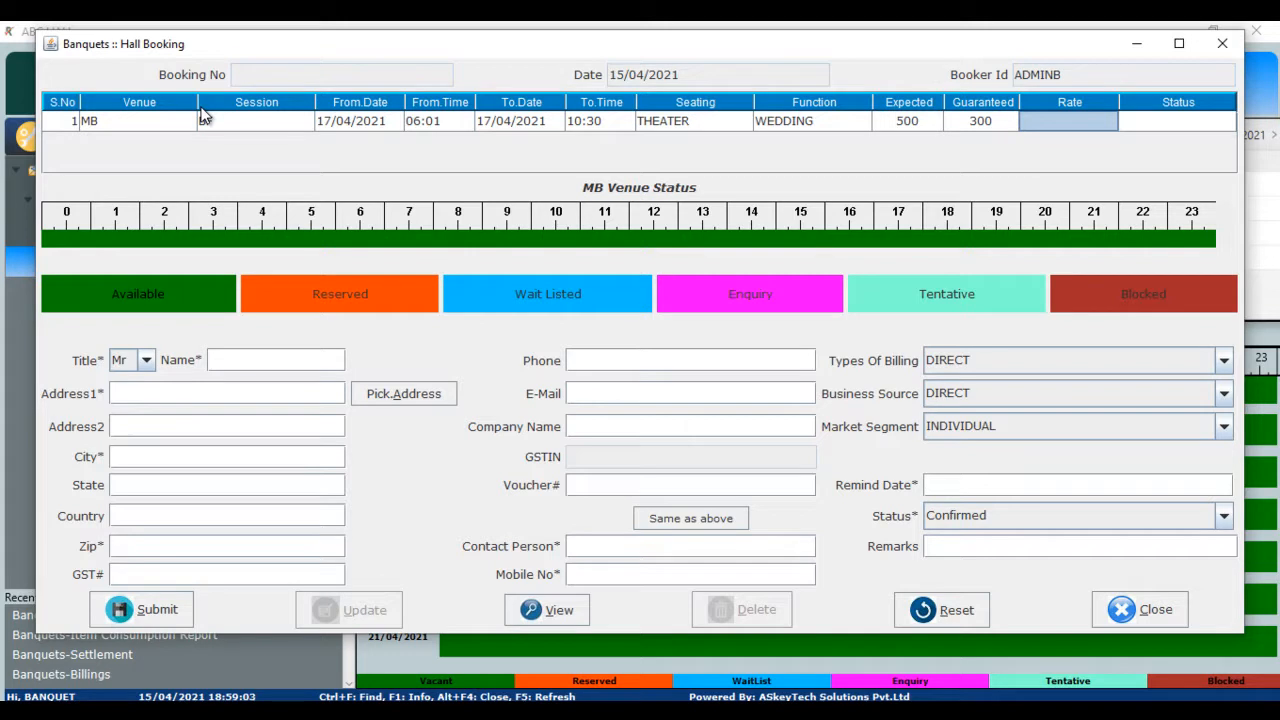
{"action": "type", "text": "300"}
{"action": "key", "text": "Tab"}
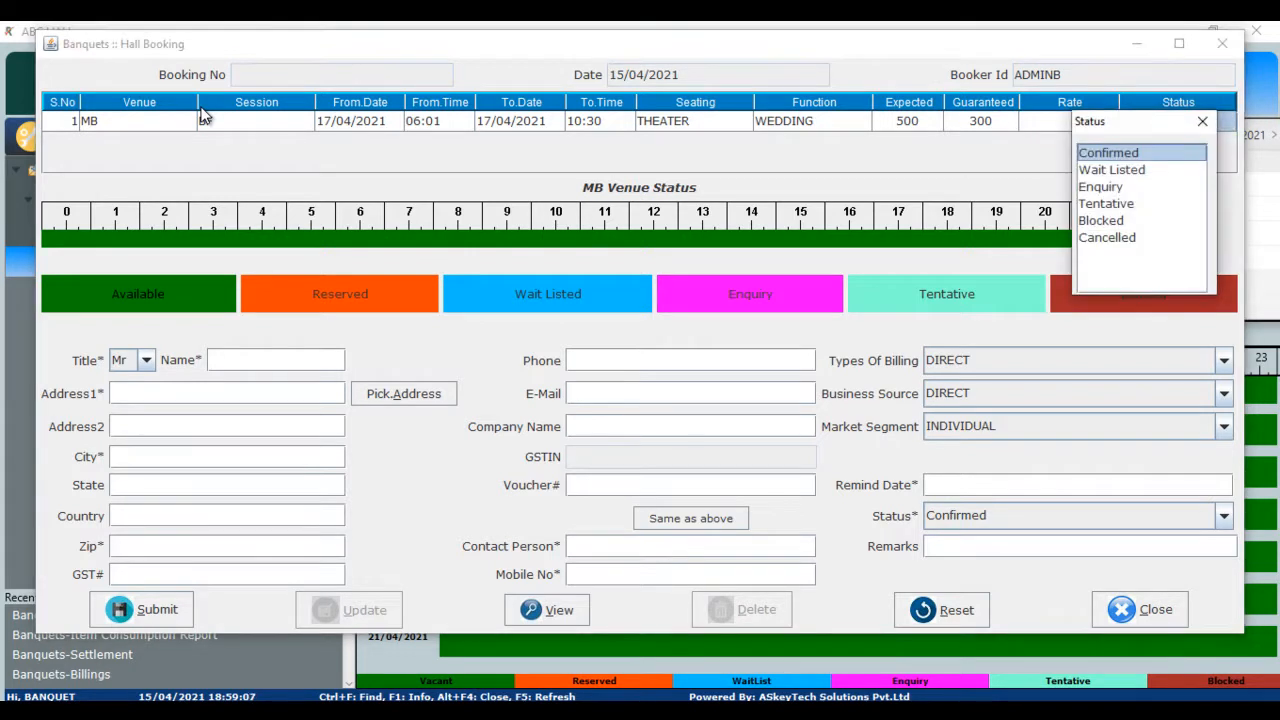
{"action": "key", "text": "Return"}
{"action": "key", "text": "Tab"}
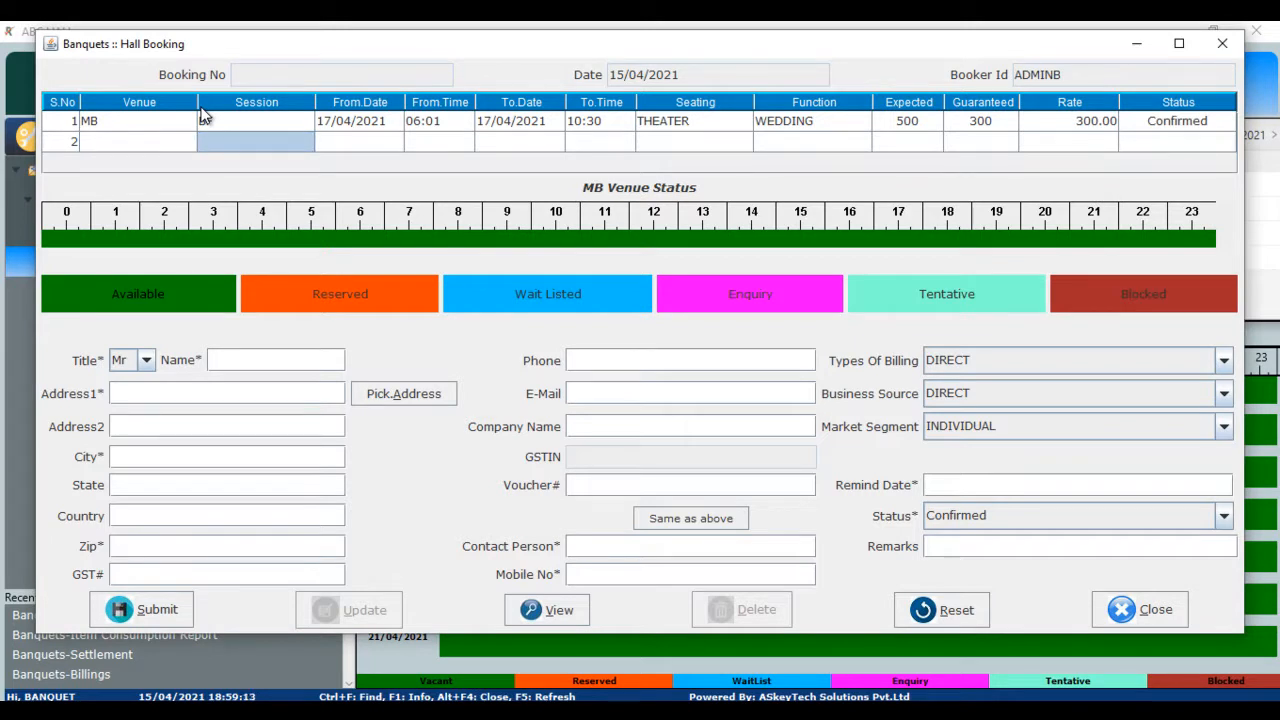
- Enter the guest's name, address and zip code
{"action": "type", "text": "FAIZAL"}
{"action": "key", "text": "Tab"}
{"action": "type", "text": "TAMBARAM"}
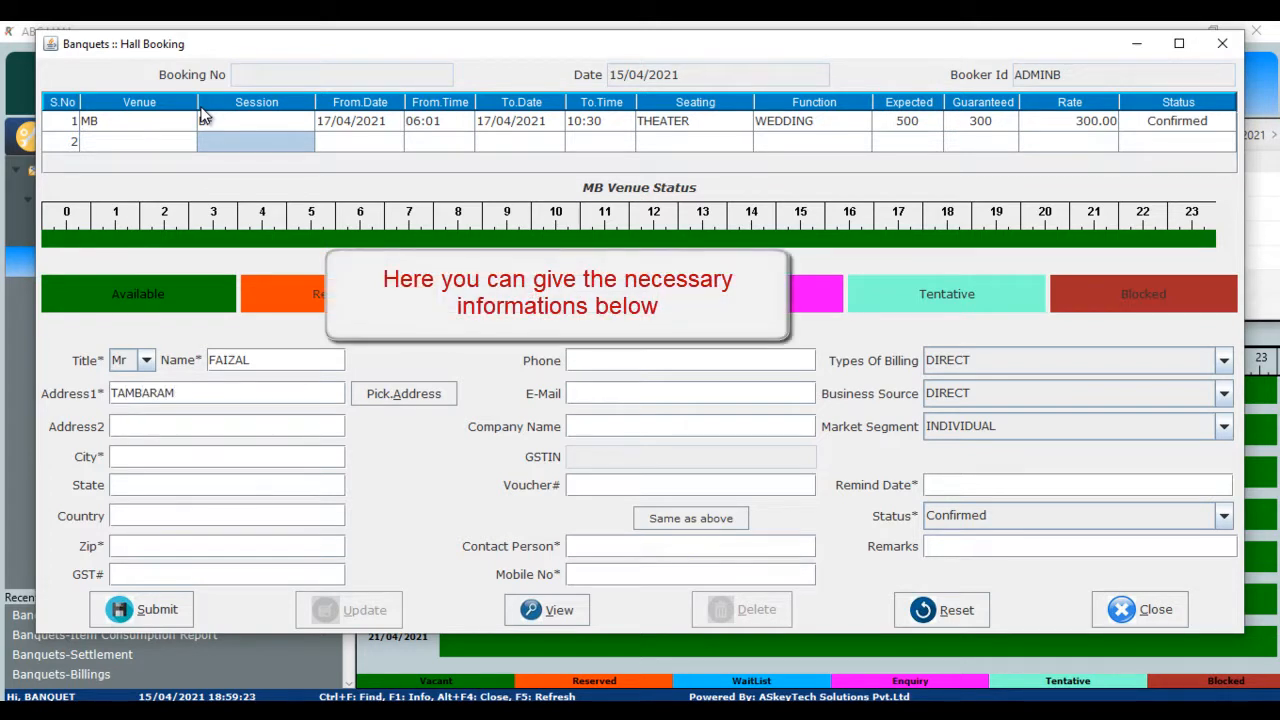
{"action": "type", "text": "CHENNAI"}
{"action": "key", "text": "Tab"}
{"action": "type", "text": "600045"}
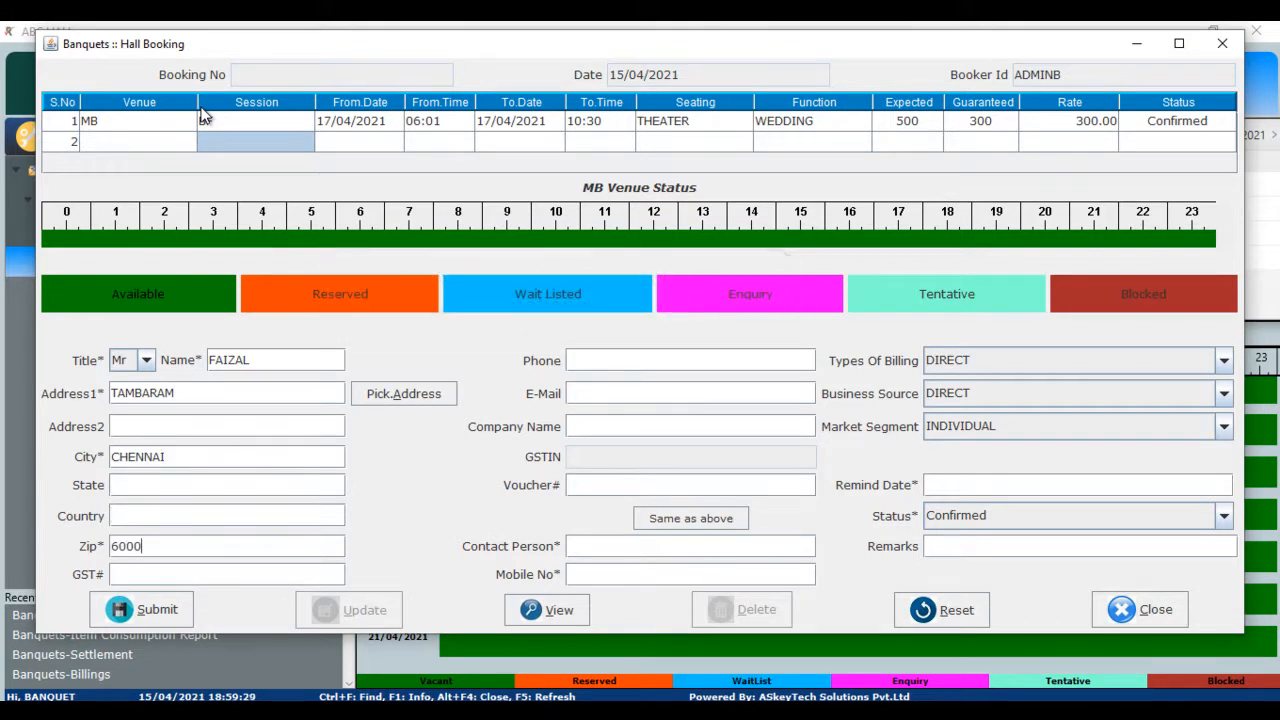
{"action": "key", "text": "Tab"}
- Enter the contact person and mobile number, and set remind date 16/04/2021
{"action": "key", "text": "Tab"}
{"action": "key", "text": "Tab"}
{"action": "key", "text": "Tab"}
{"action": "key", "text": "Tab"}
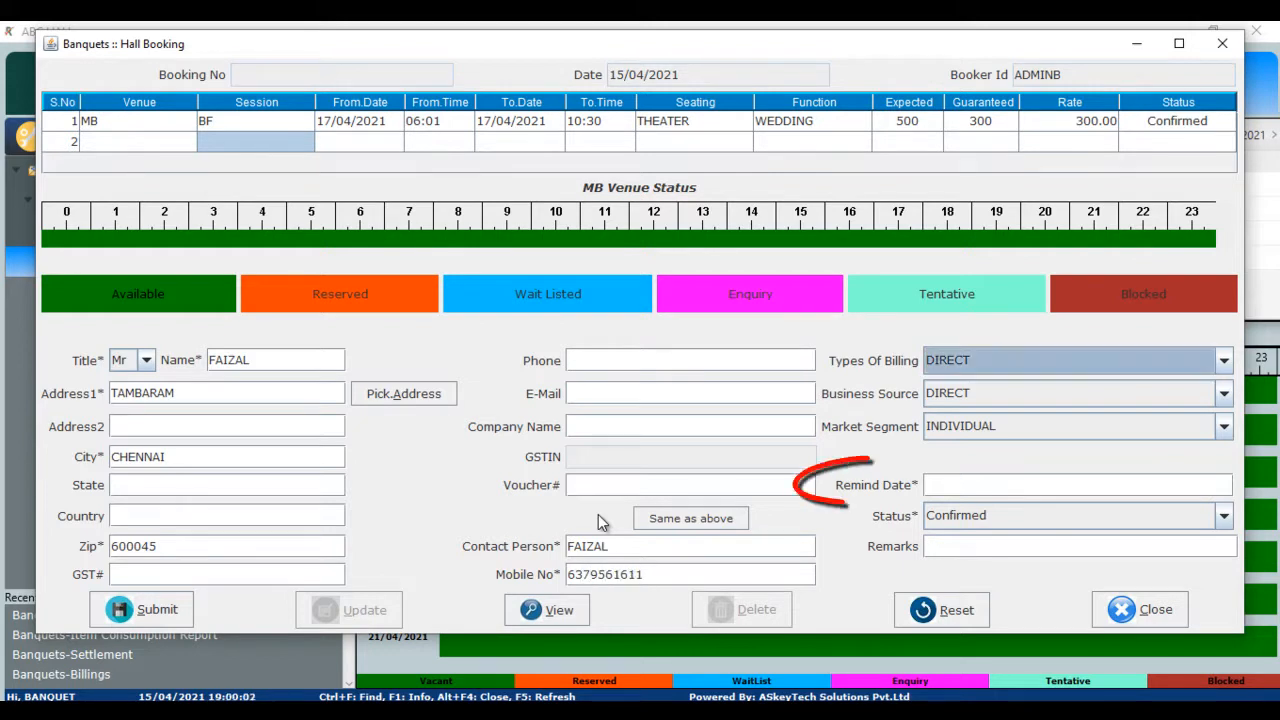
{"action": "key", "text": "Tab"}
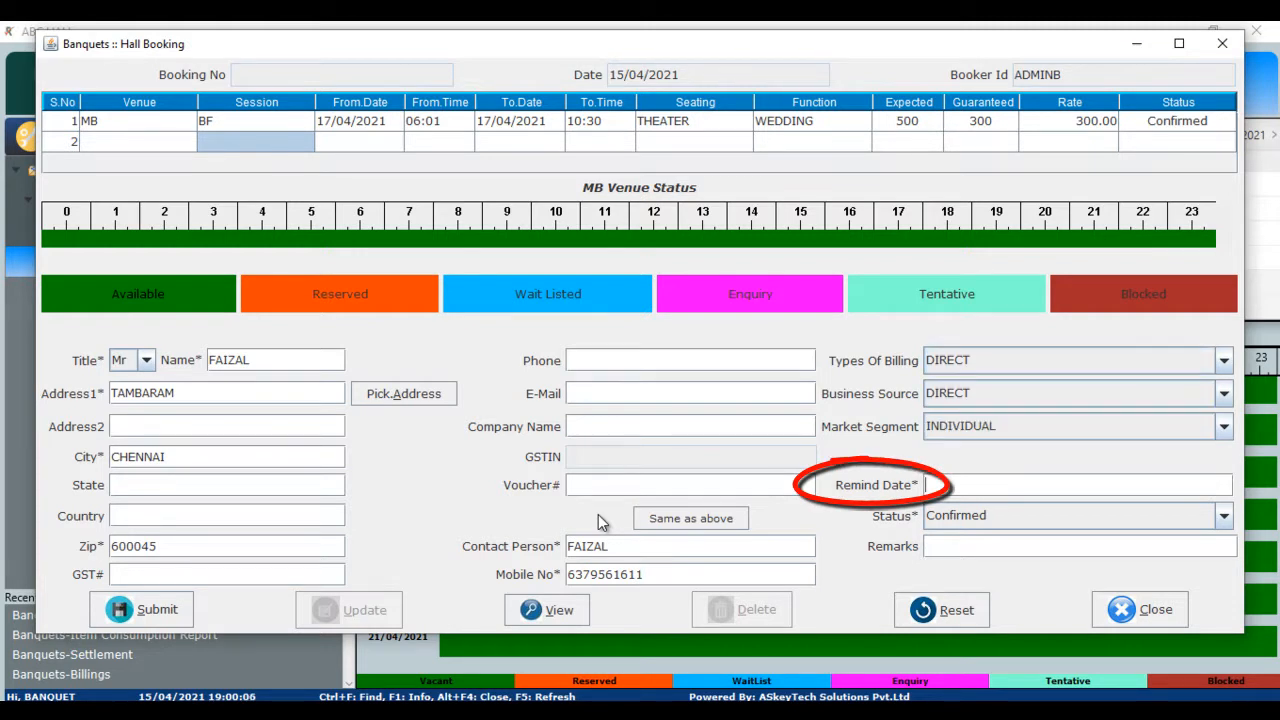
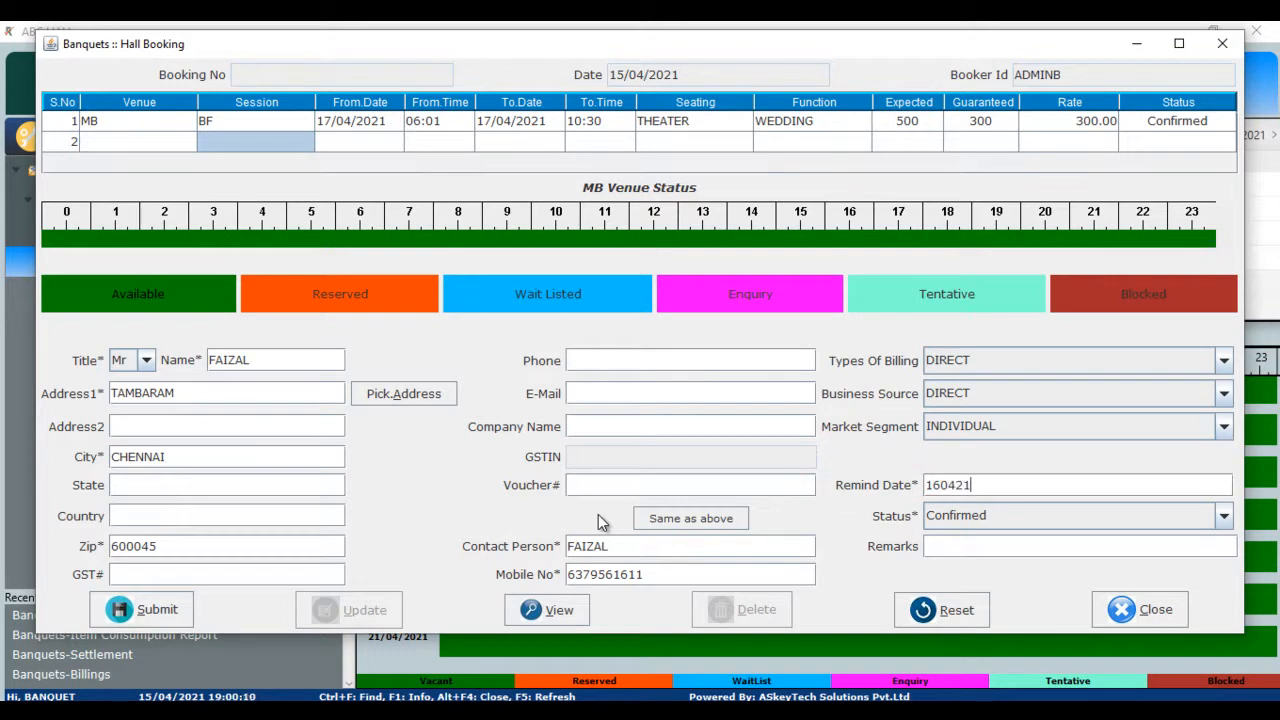
{"action": "key", "text": "Tab"}
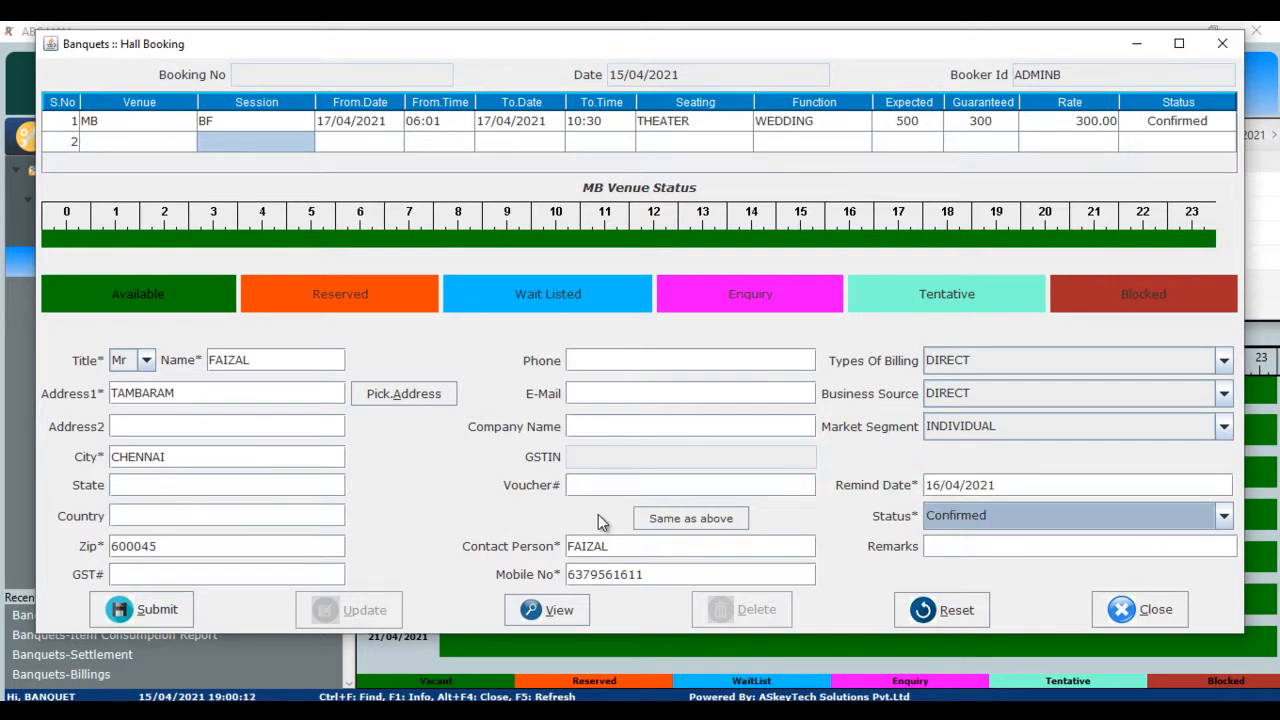
{"action": "key", "text": "Tab"}
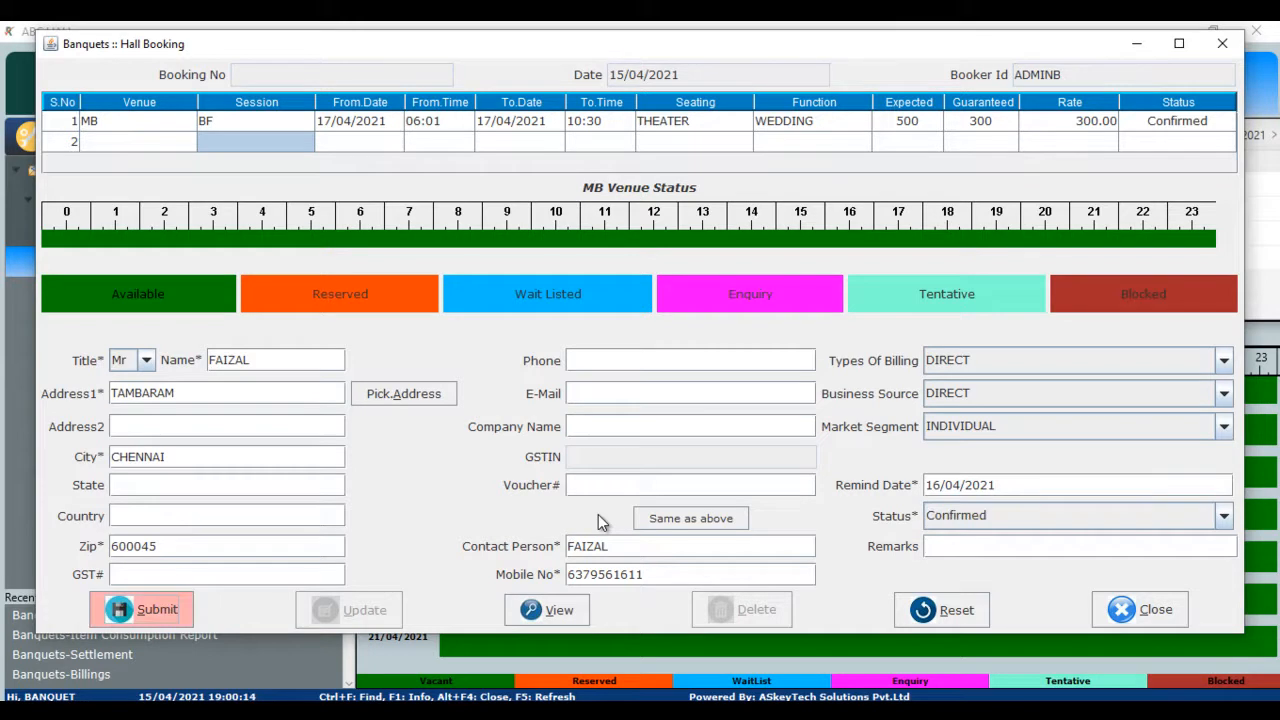
- Save the 17/04/2021 morning booking as Booking #14 and close the hall booking form
{"action": "key", "text": "Return"}
{"action": "key", "text": "Return"}
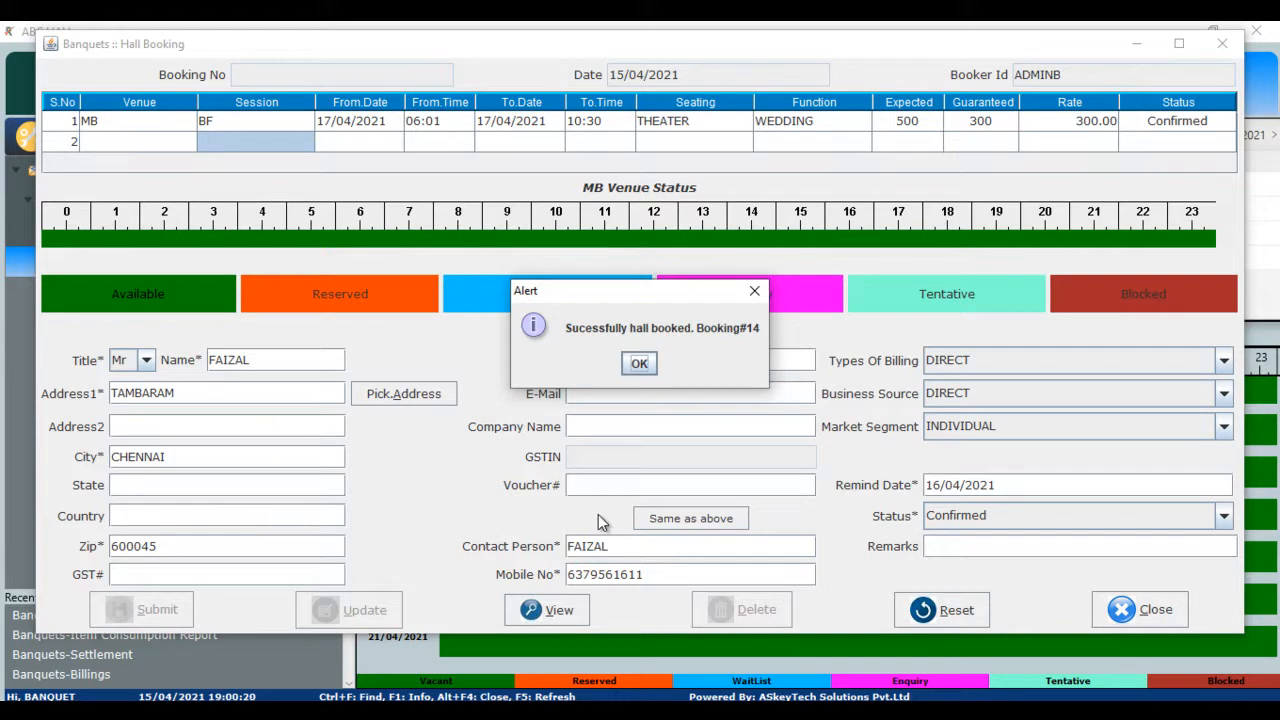
{"action": "key", "text": "Return"}
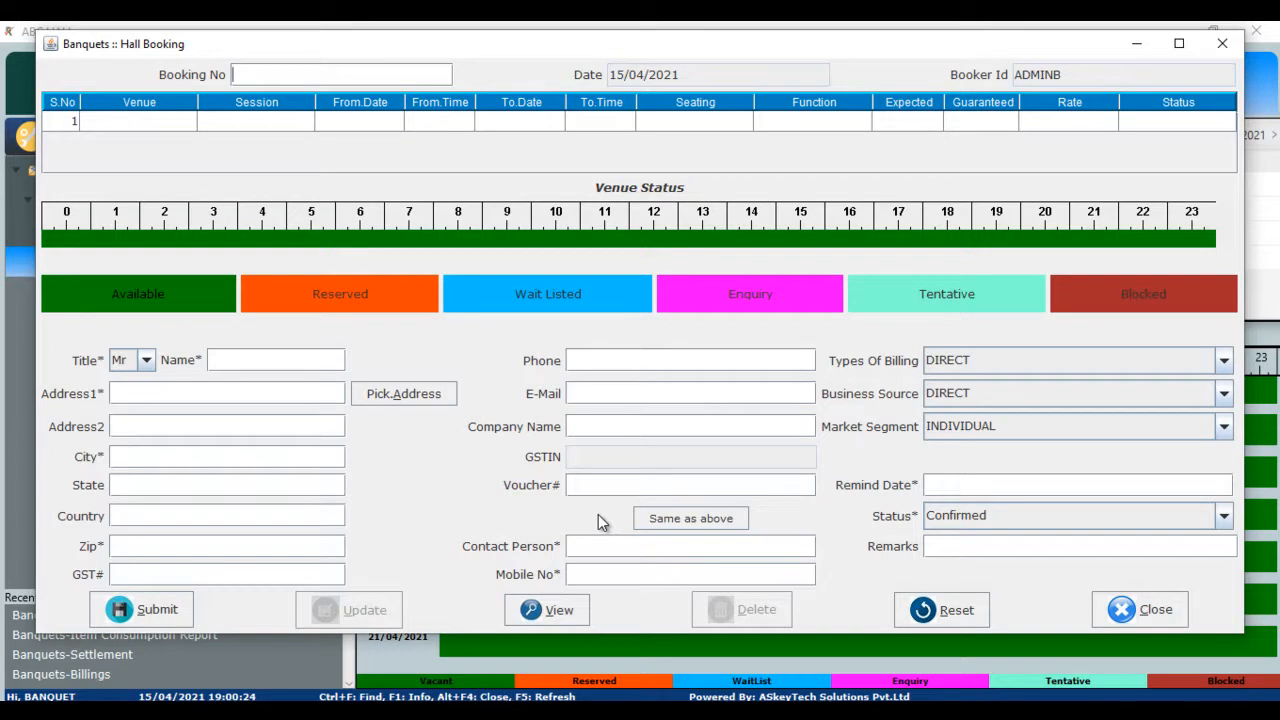
{"action": "left_click", "coordinate": [1142, 617]}
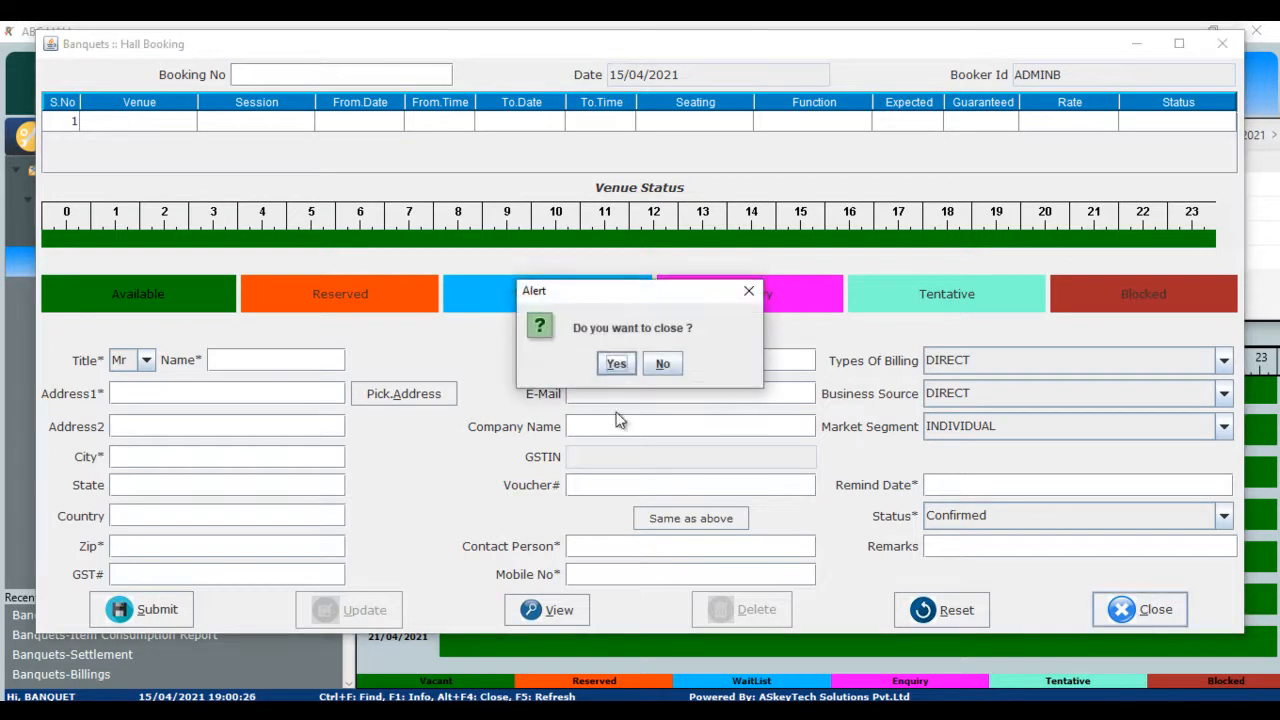
{"action": "left_click", "coordinate": [615, 364]}
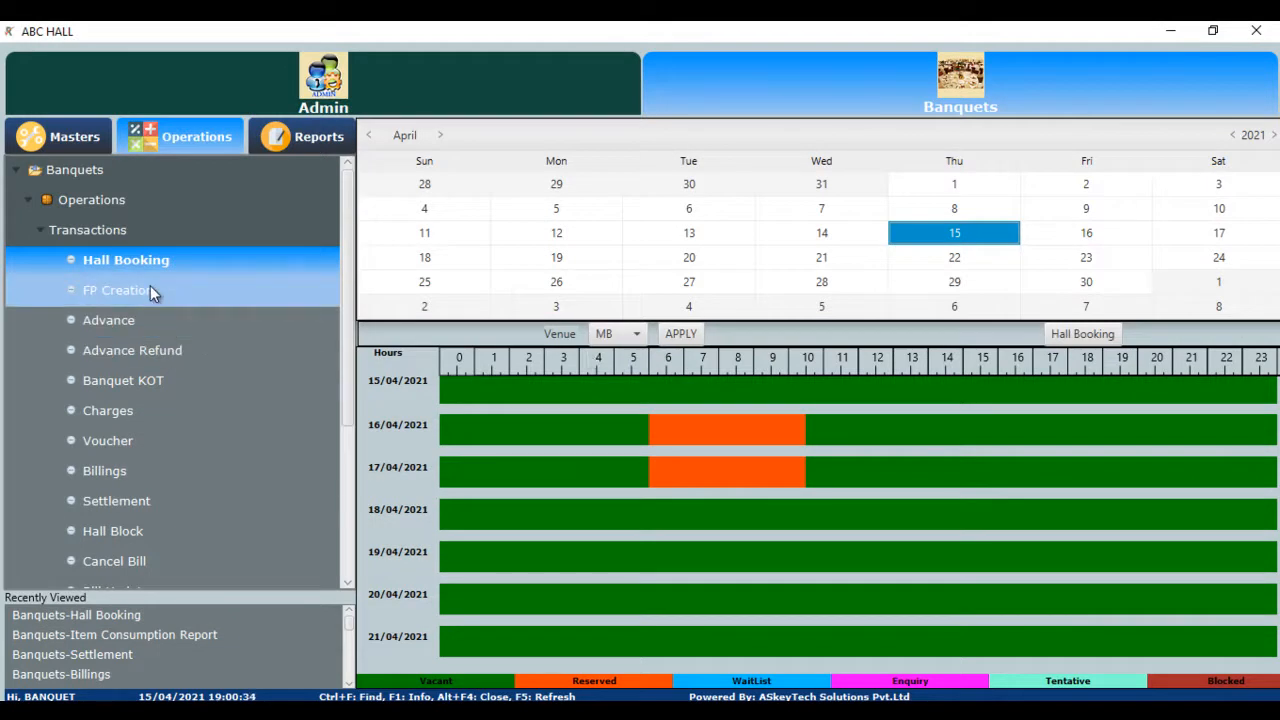
- Open FP Creation, load Booking #14 from the lookup and choose TIFFEN MENU
{"action": "left_click", "coordinate": [150, 289]}
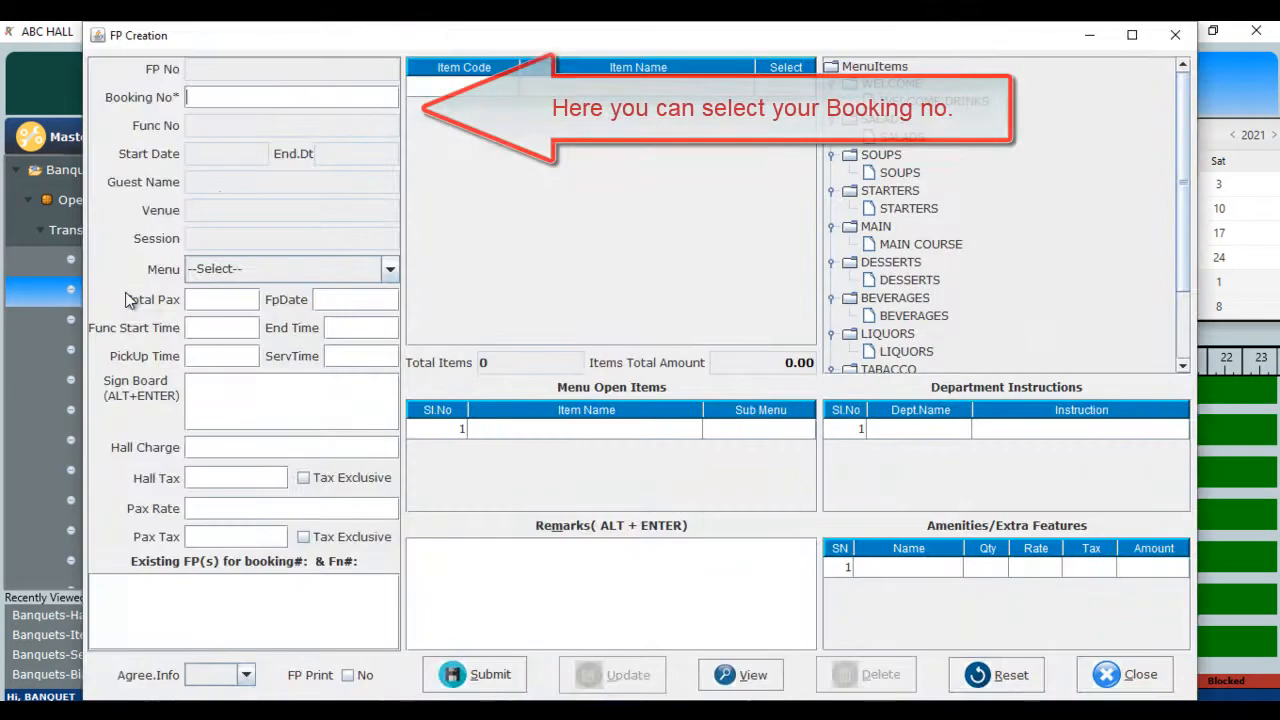
{"action": "left_click", "coordinate": [253, 95]}
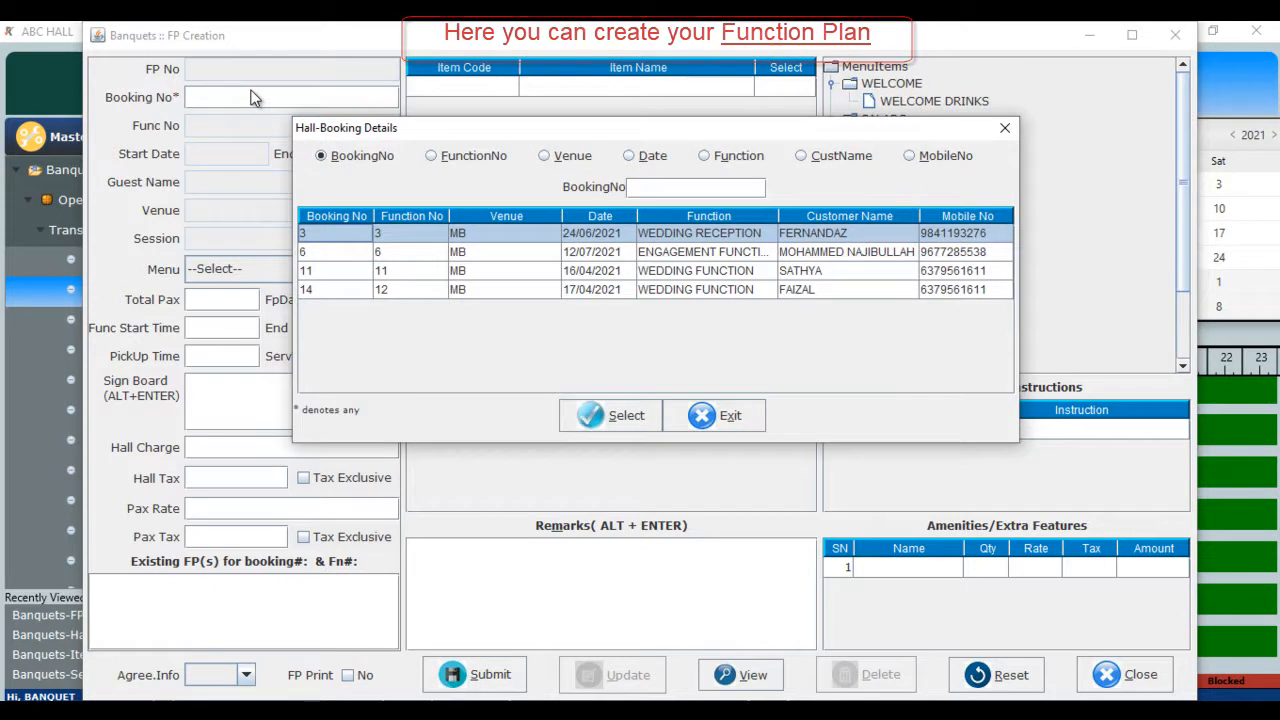
{"action": "key", "text": "Down"}
{"action": "key", "text": "Down"}
{"action": "key", "text": "Down"}
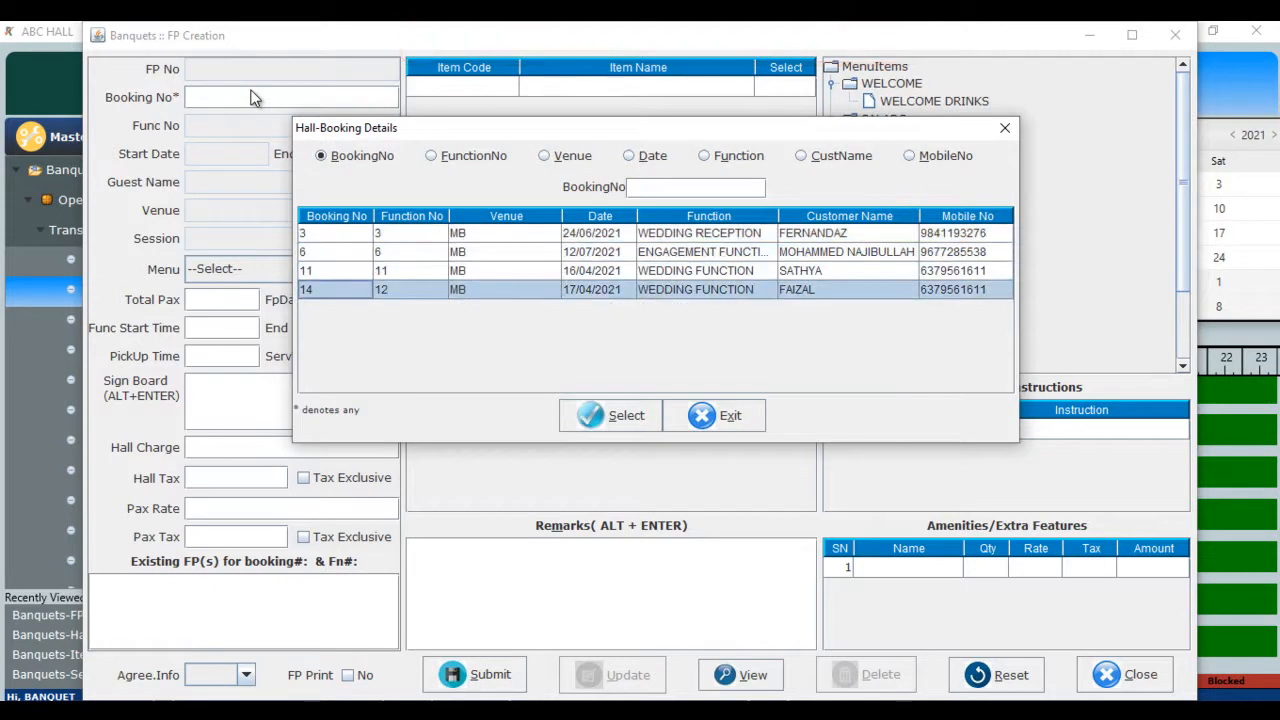
{"action": "key", "text": "Return"}
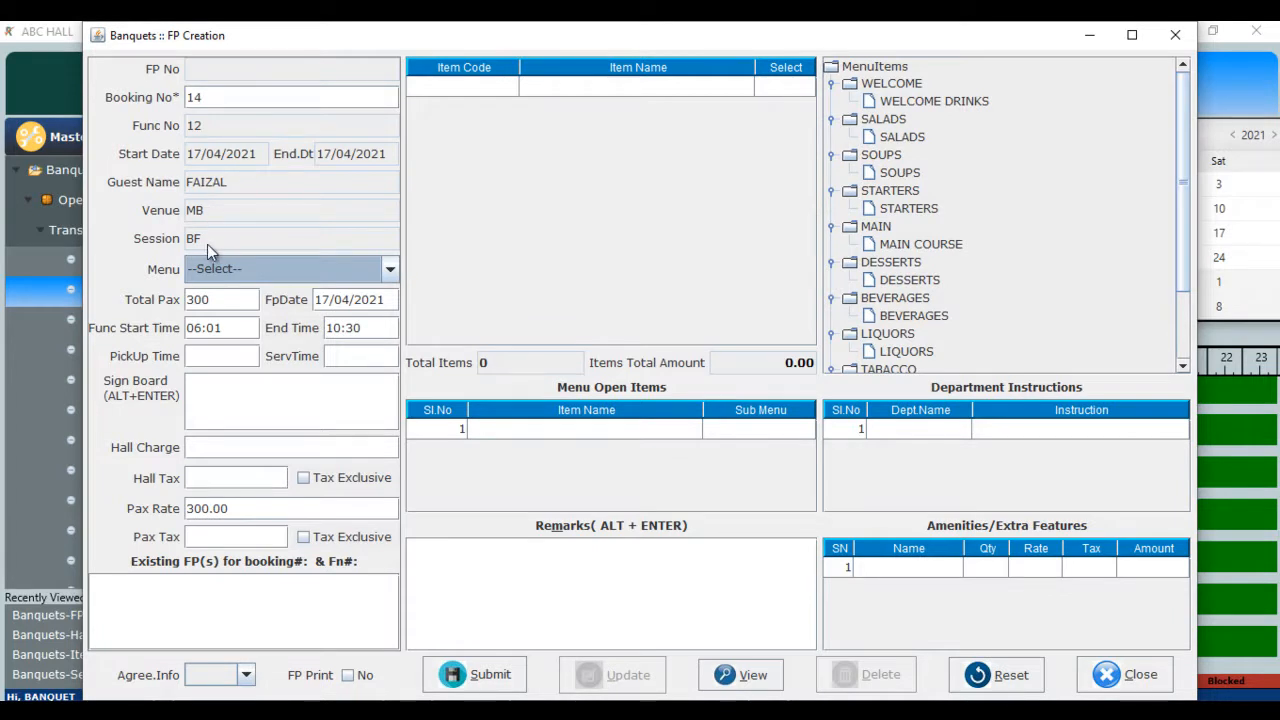
{"action": "left_click", "coordinate": [390, 270]}
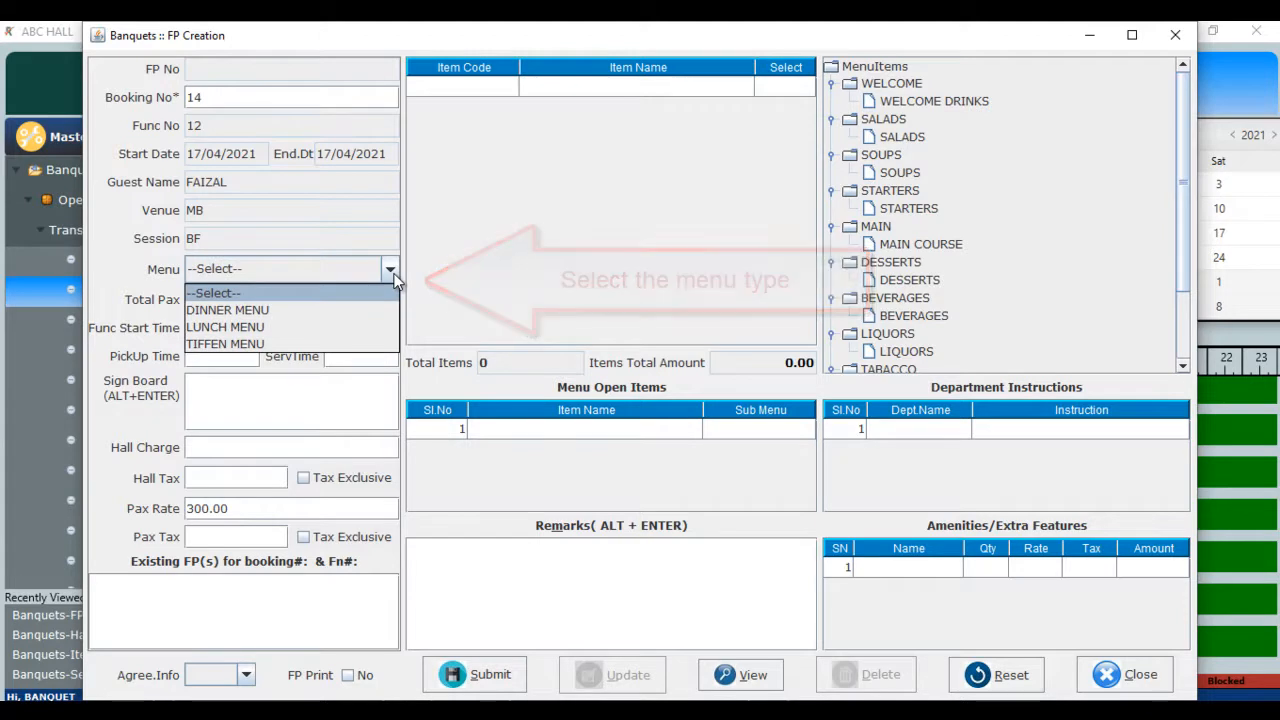
{"action": "left_click", "coordinate": [286, 344]}
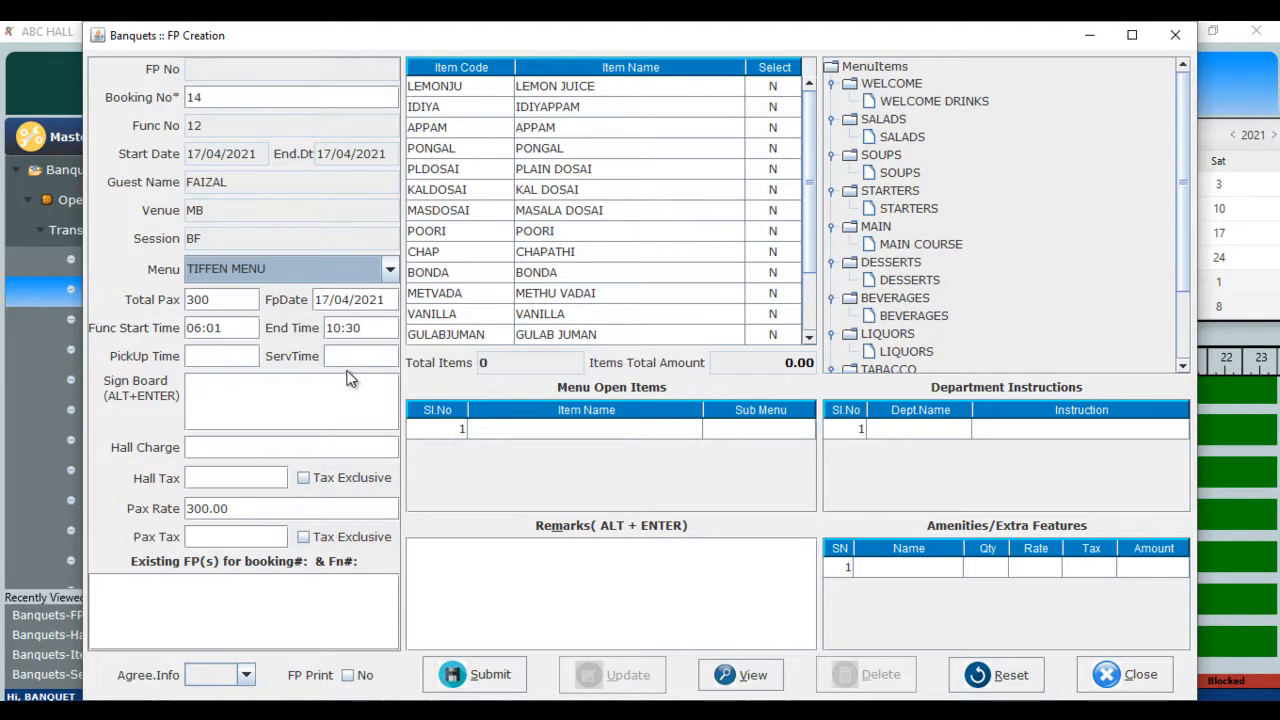
- Enter WELCOME as the function plan's sign board text
{"action": "left_click", "coordinate": [254, 389]}
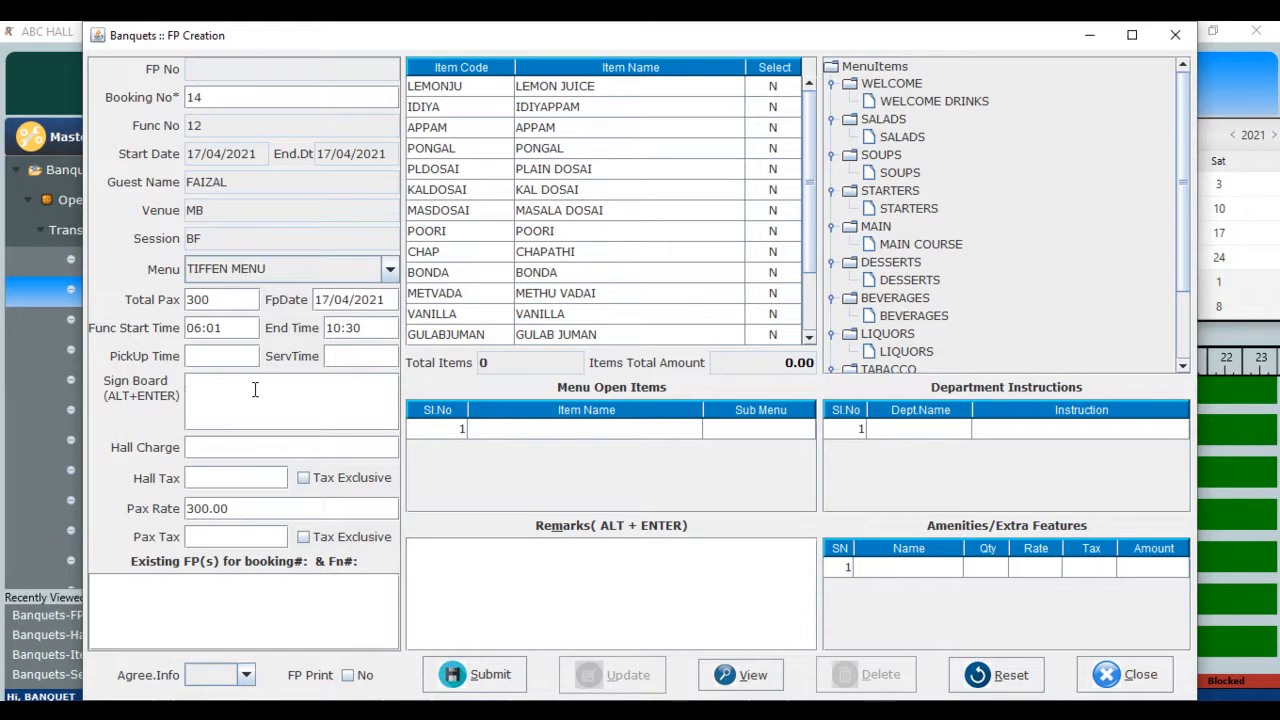
{"action": "type", "text": "WELCOME"}
{"action": "key", "text": "Return"}
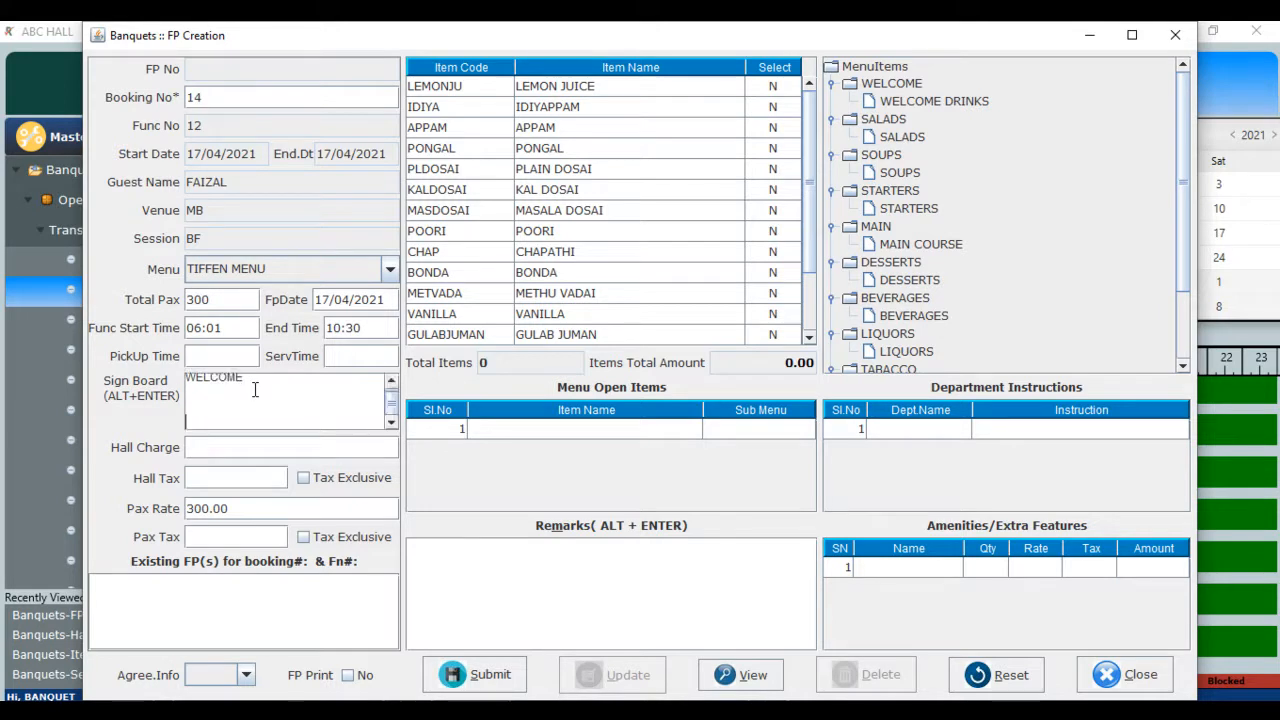
- Set the hall charge to 10000 with GST12 hall tax
{"action": "left_click", "coordinate": [259, 447]}
{"action": "type", "text": "10000"}
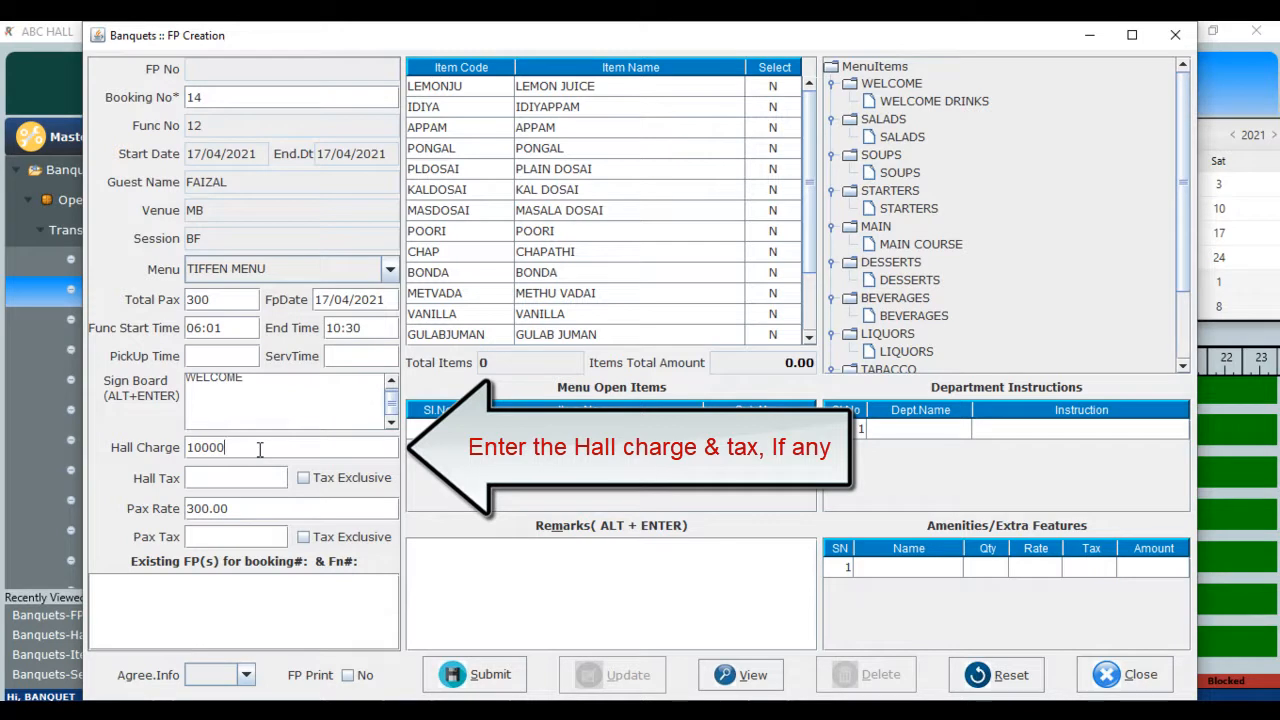
{"action": "key", "text": "Tab"}
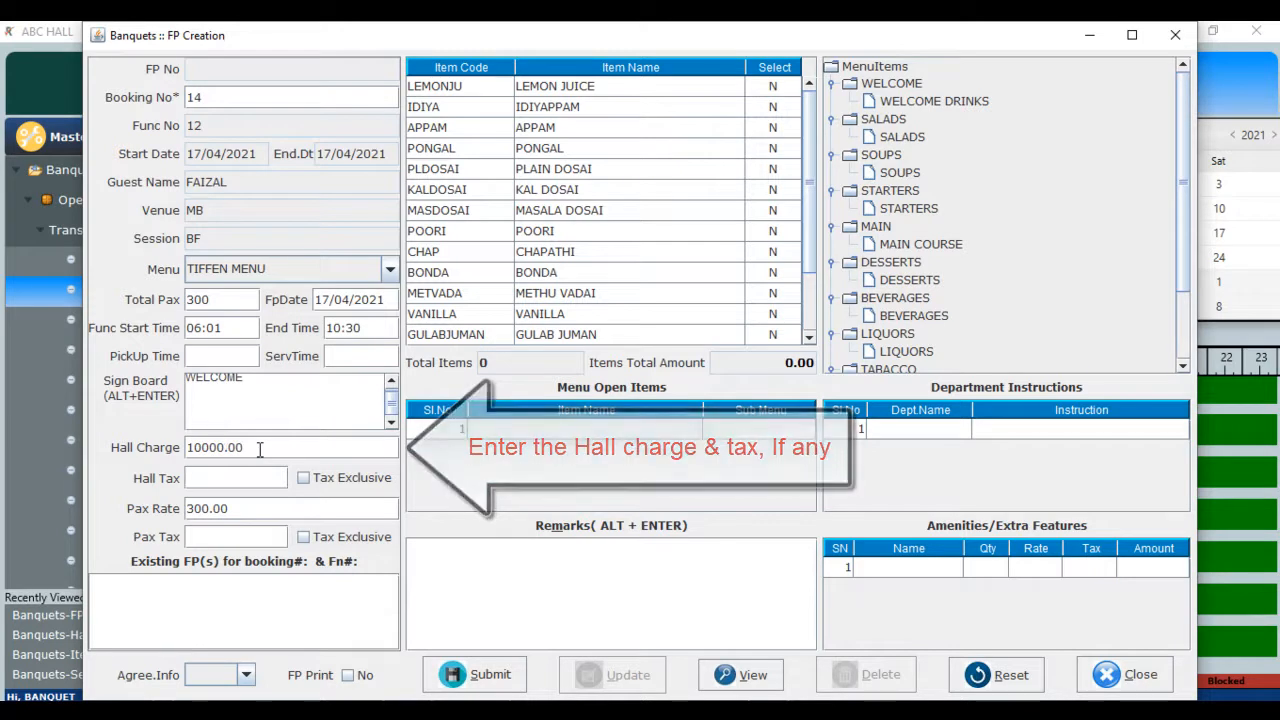
{"action": "type", "text": "GST12"}
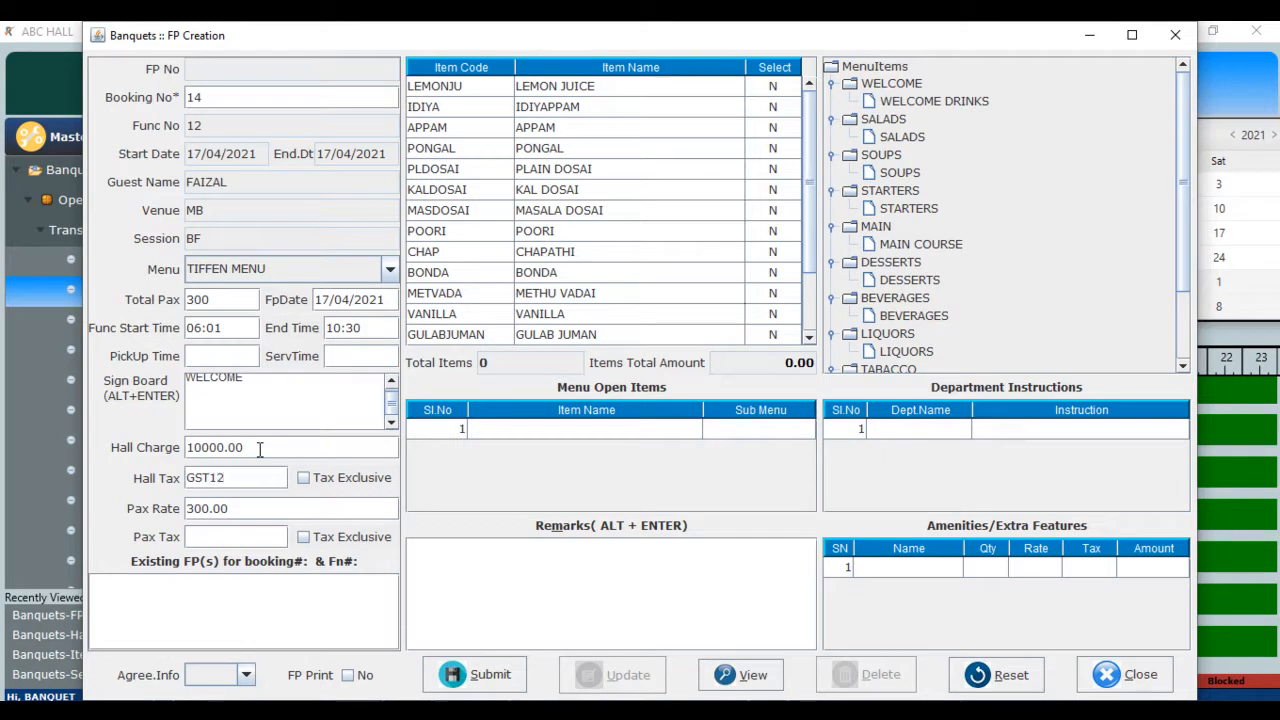
{"action": "key", "text": "Tab"}
{"action": "key", "text": "Tab"}
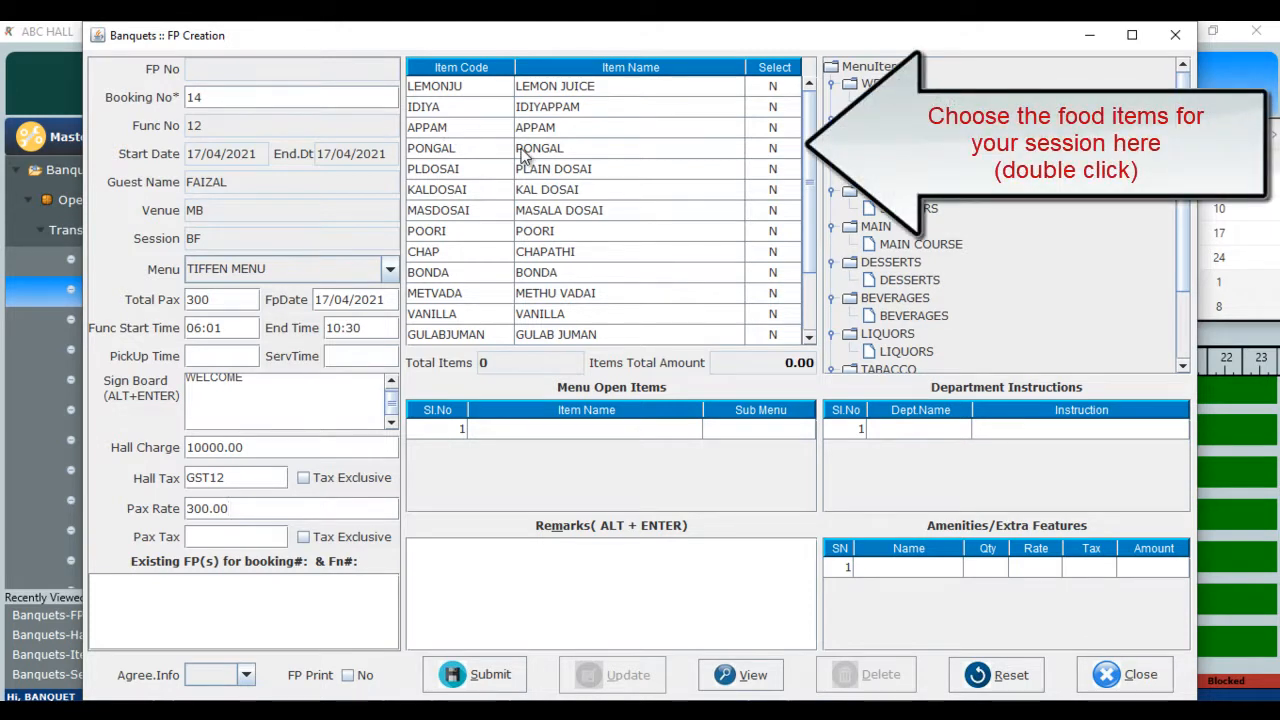
- Mark PONGAL, IDLY, POORI, METHU VADAI and CHUTNEY as selected, totalling 178.00
{"action": "left_click", "coordinate": [460, 150]}
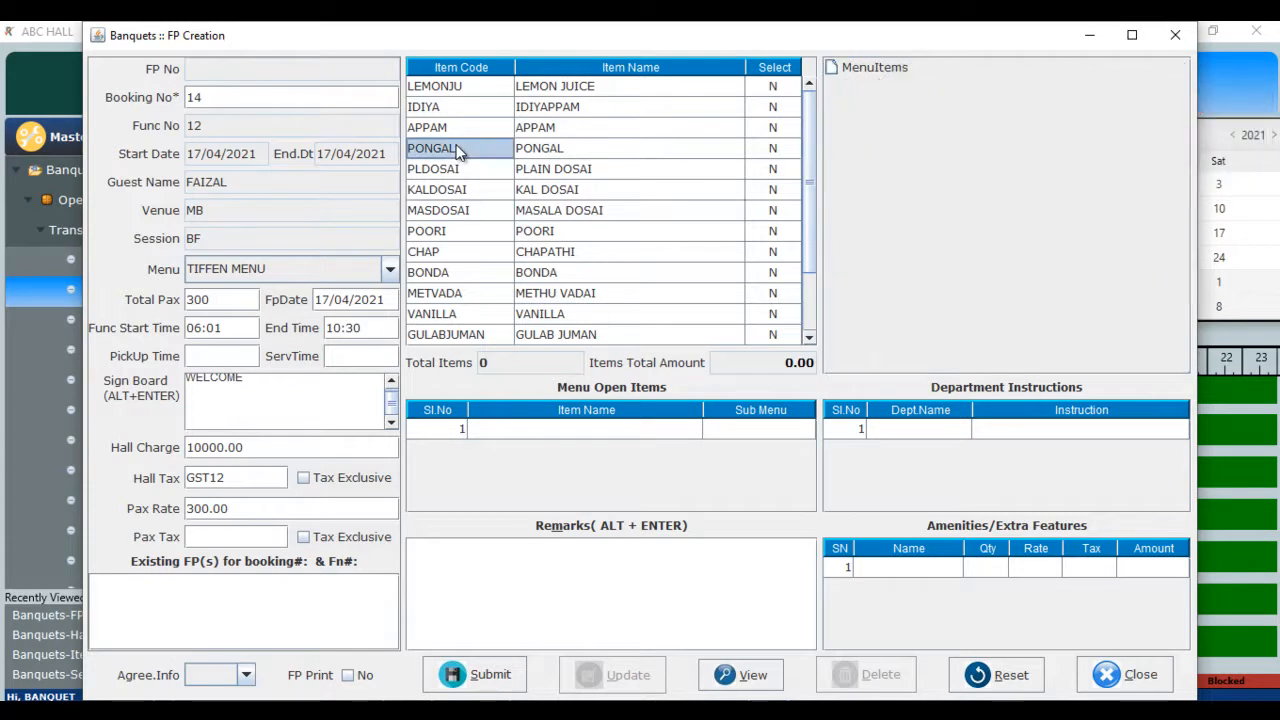
{"action": "double_click", "coordinate": [772, 150]}
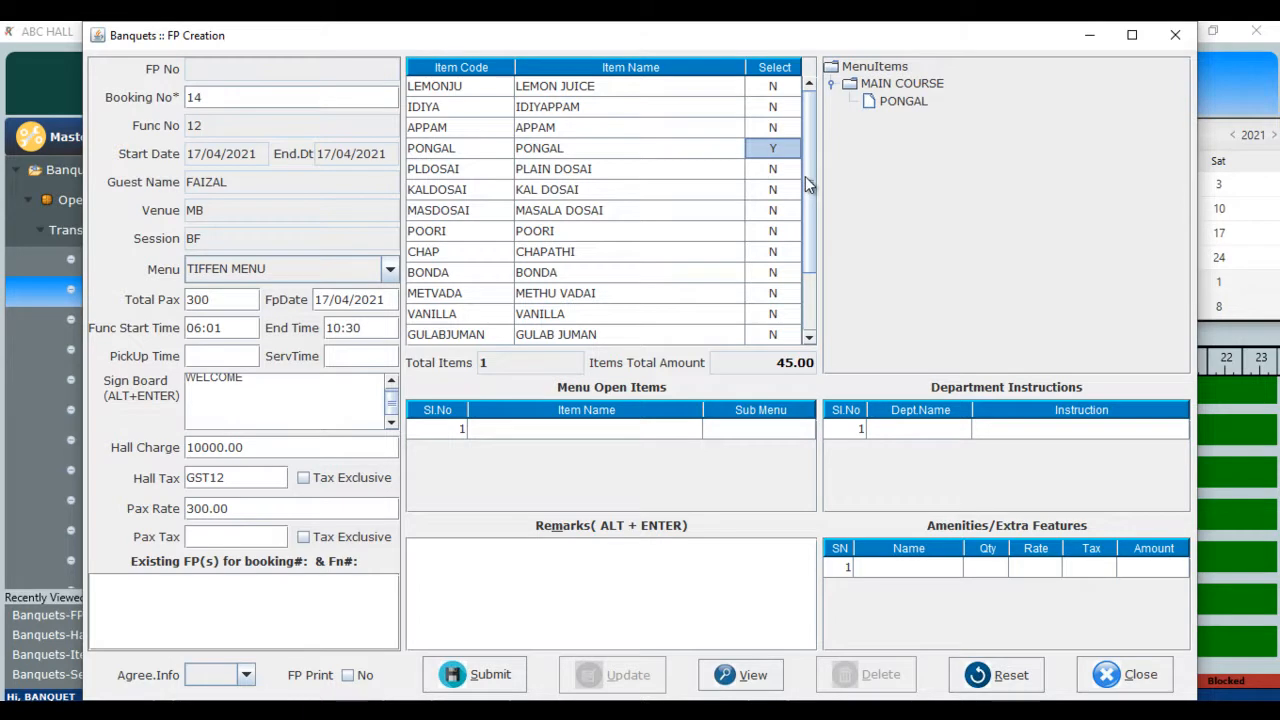
{"action": "left_click_drag", "start_coordinate": [805, 176], "coordinate": [809, 243]}
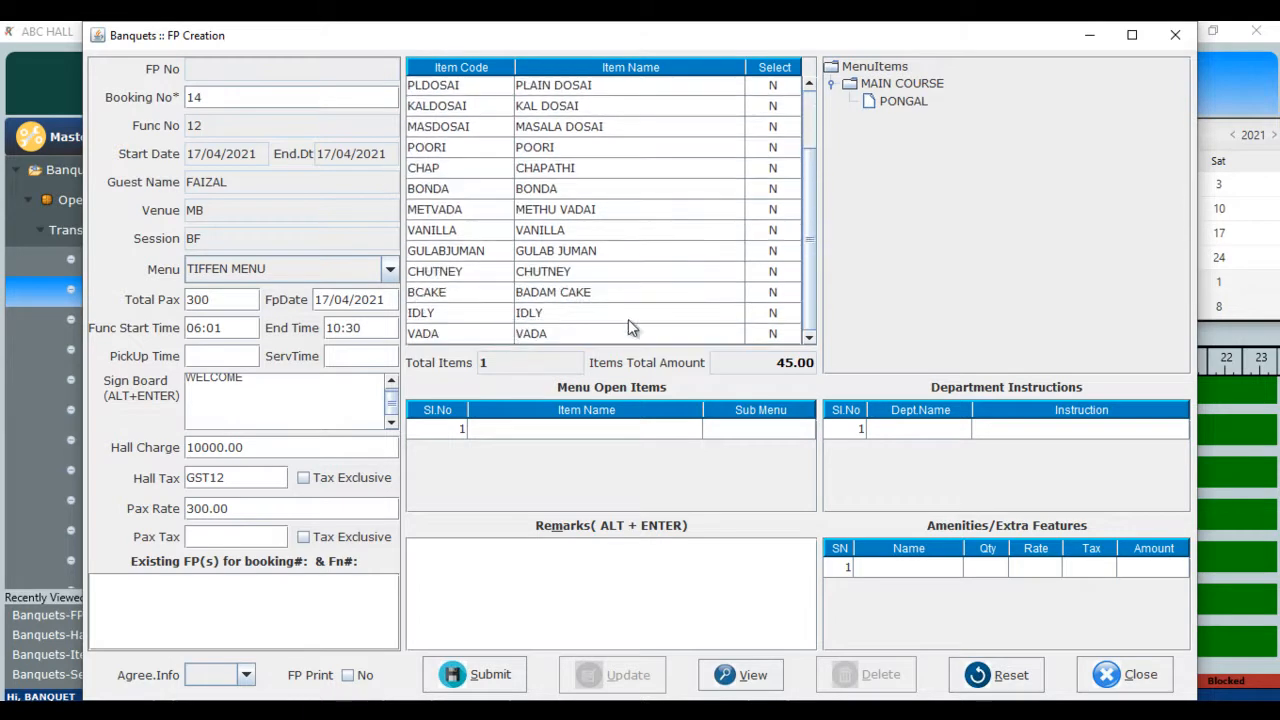
{"action": "double_click", "coordinate": [783, 316]}
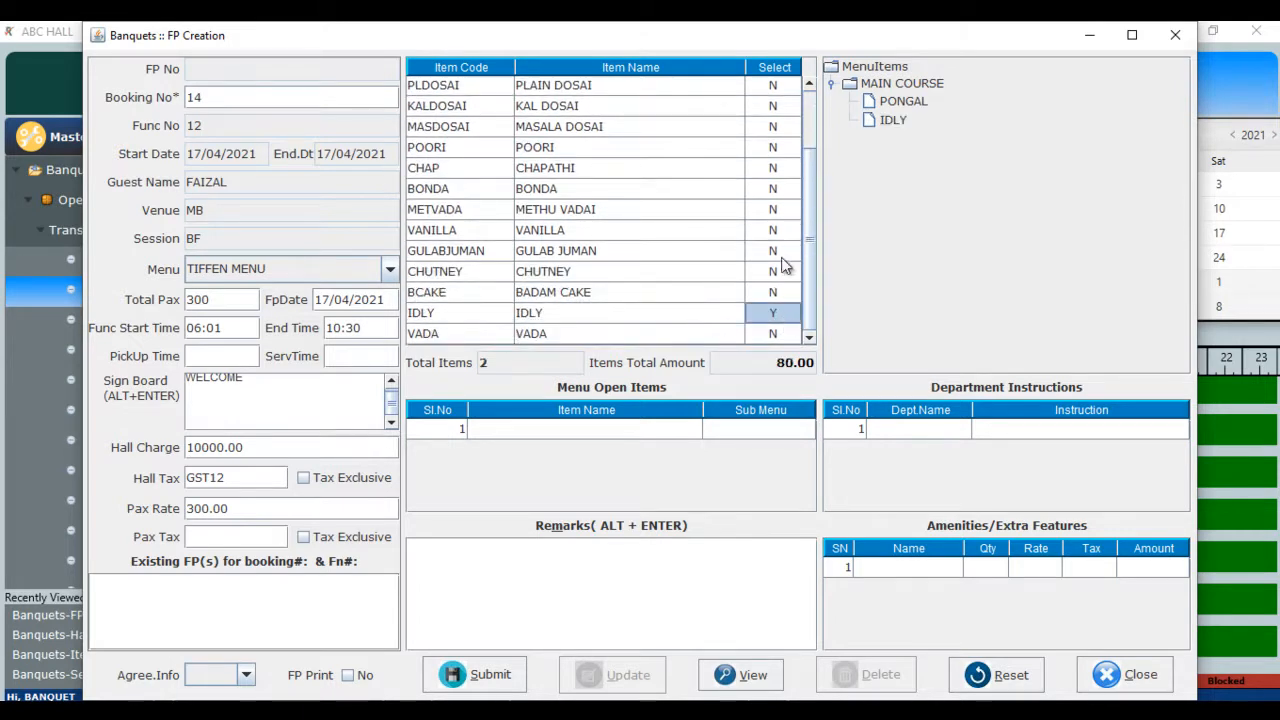
{"action": "double_click", "coordinate": [779, 151]}
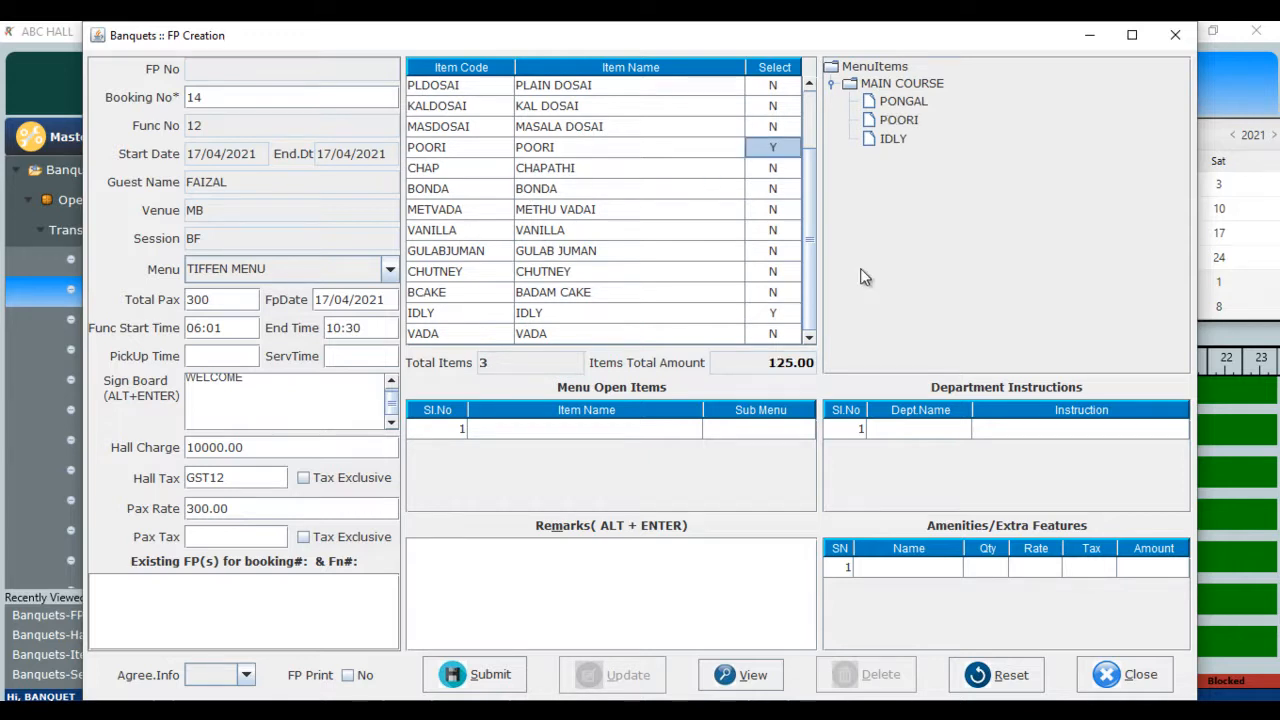
{"action": "left_click_drag", "start_coordinate": [808, 252], "coordinate": [802, 180]}
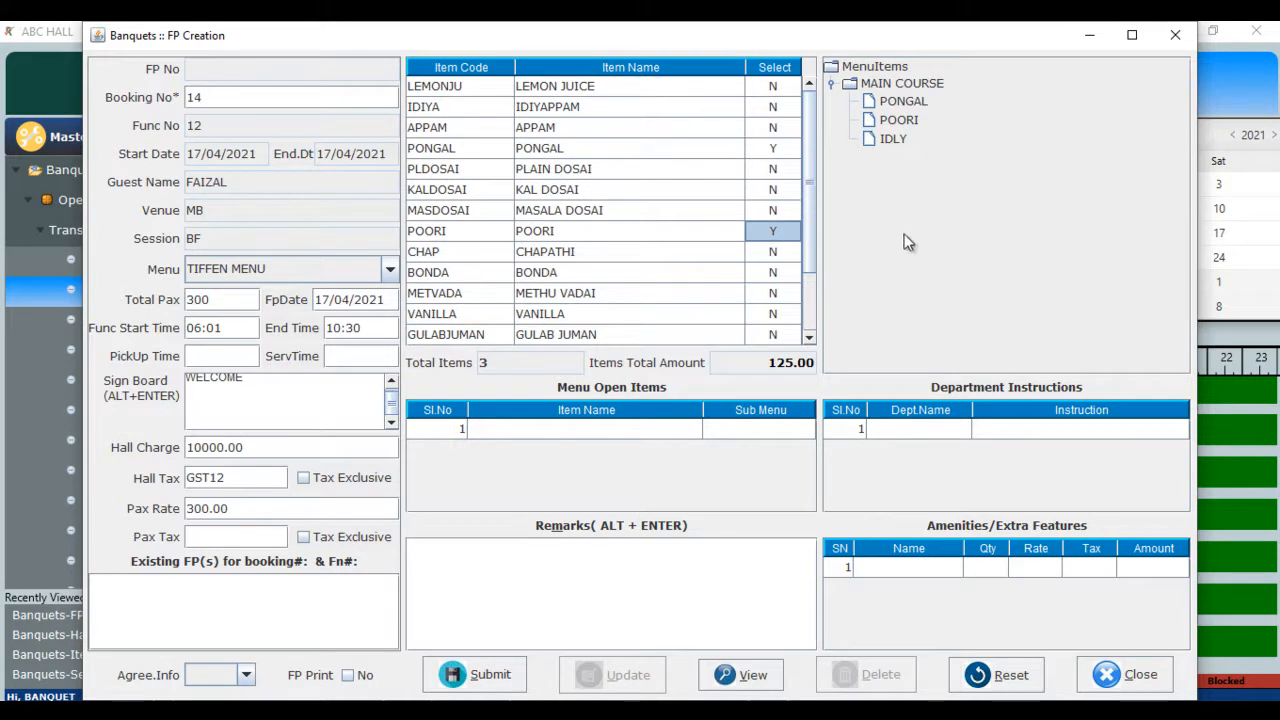
{"action": "left_click_drag", "start_coordinate": [808, 215], "coordinate": [800, 289]}
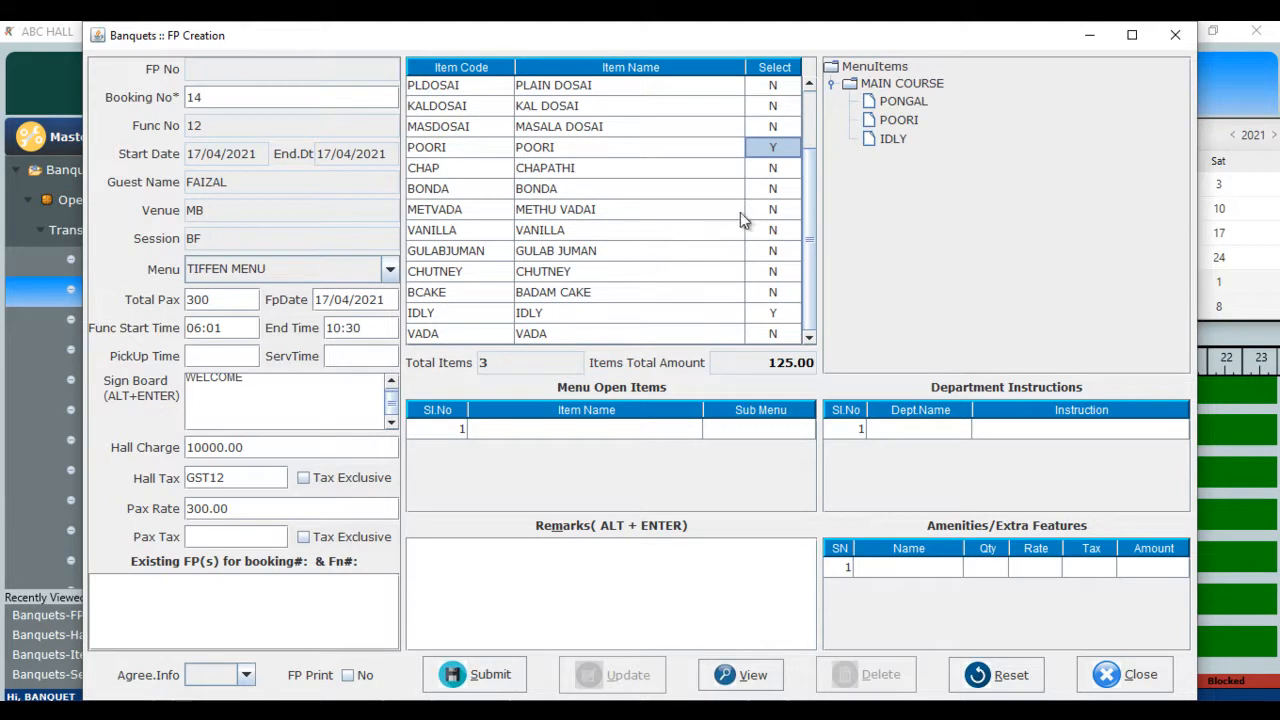
{"action": "left_click", "coordinate": [772, 212]}
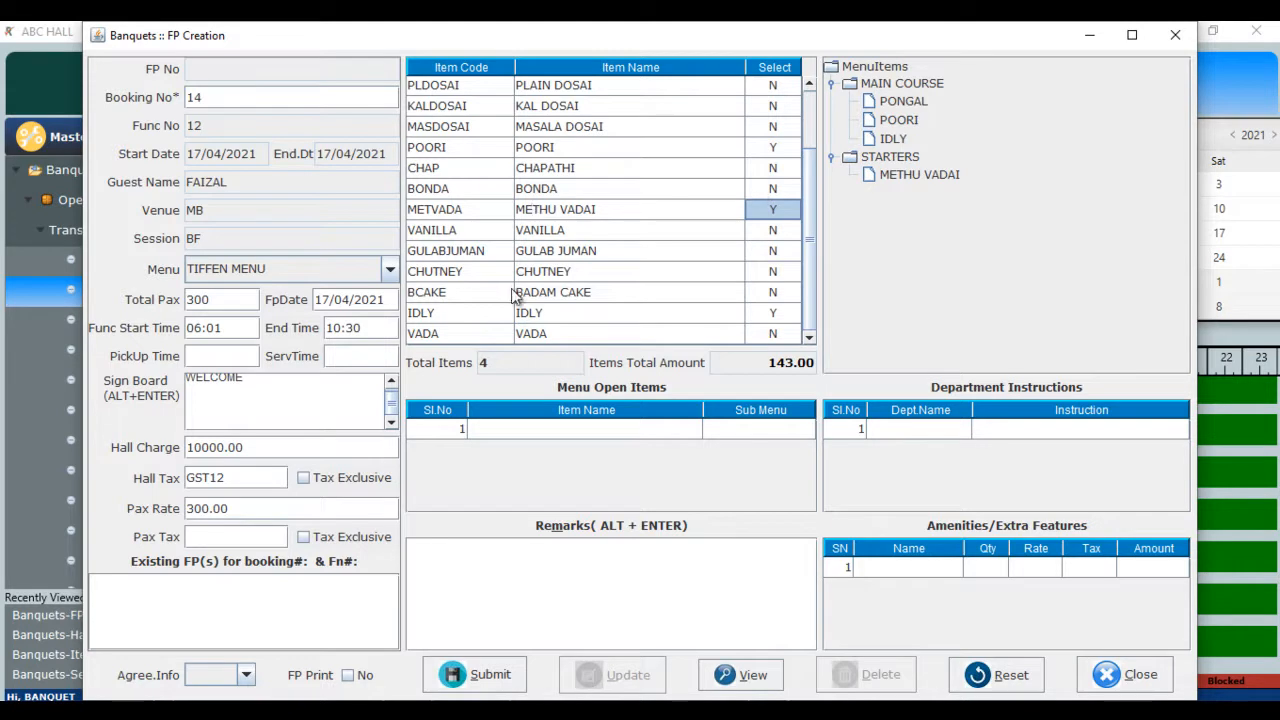
{"action": "left_click", "coordinate": [776, 271]}
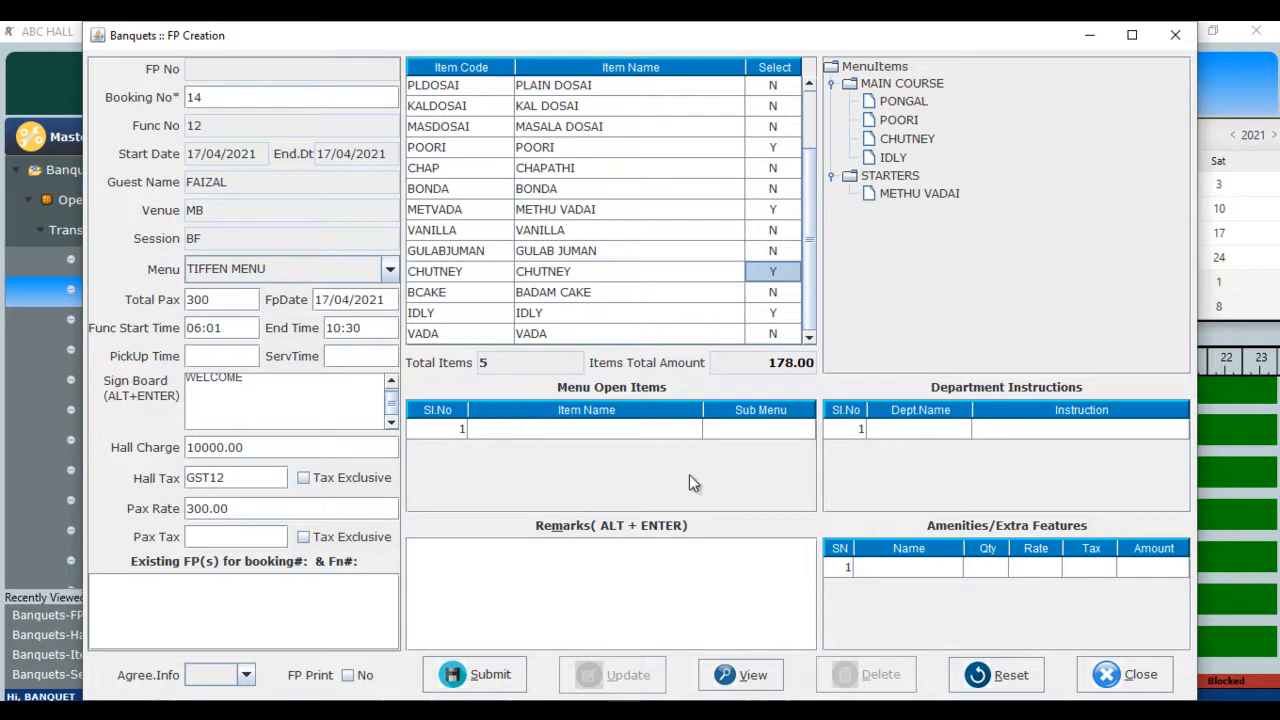
{"action": "left_click", "coordinate": [494, 564]}
- Go through the amenities and department instruction entries of the function plan
{"action": "left_click", "coordinate": [928, 567]}
{"action": "key", "text": "Tab"}
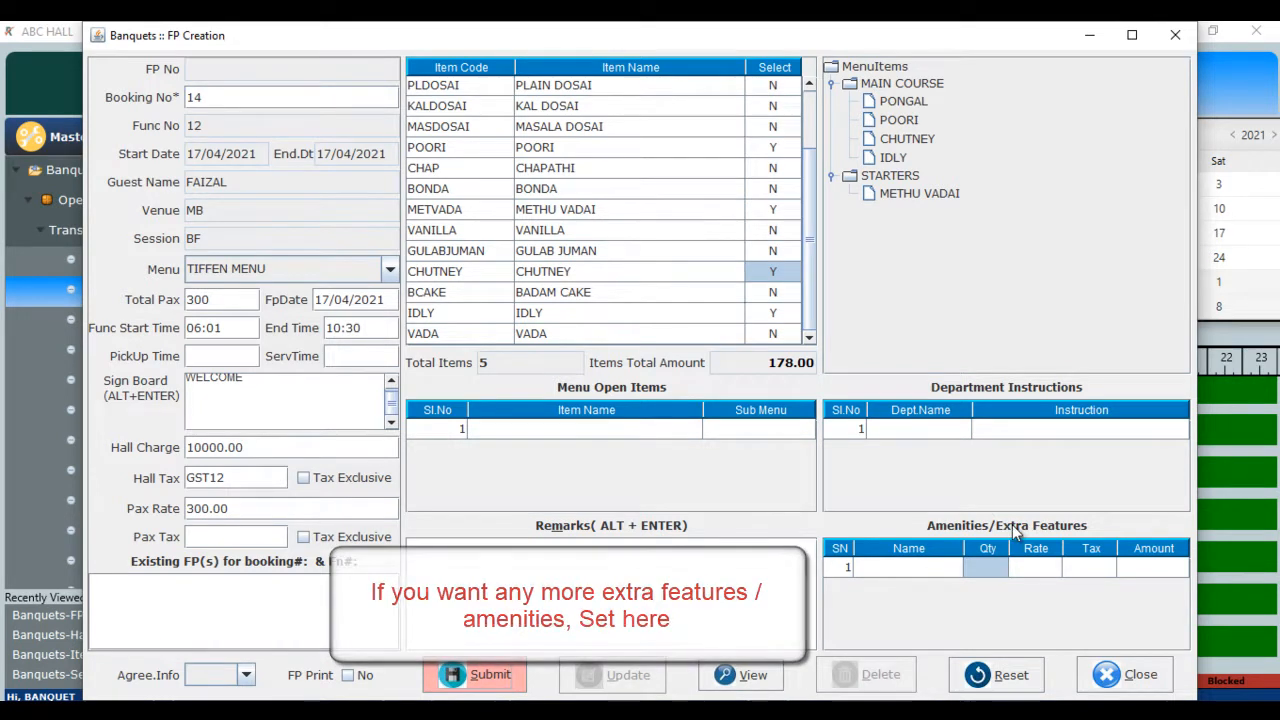
{"action": "left_click", "coordinate": [940, 432]}
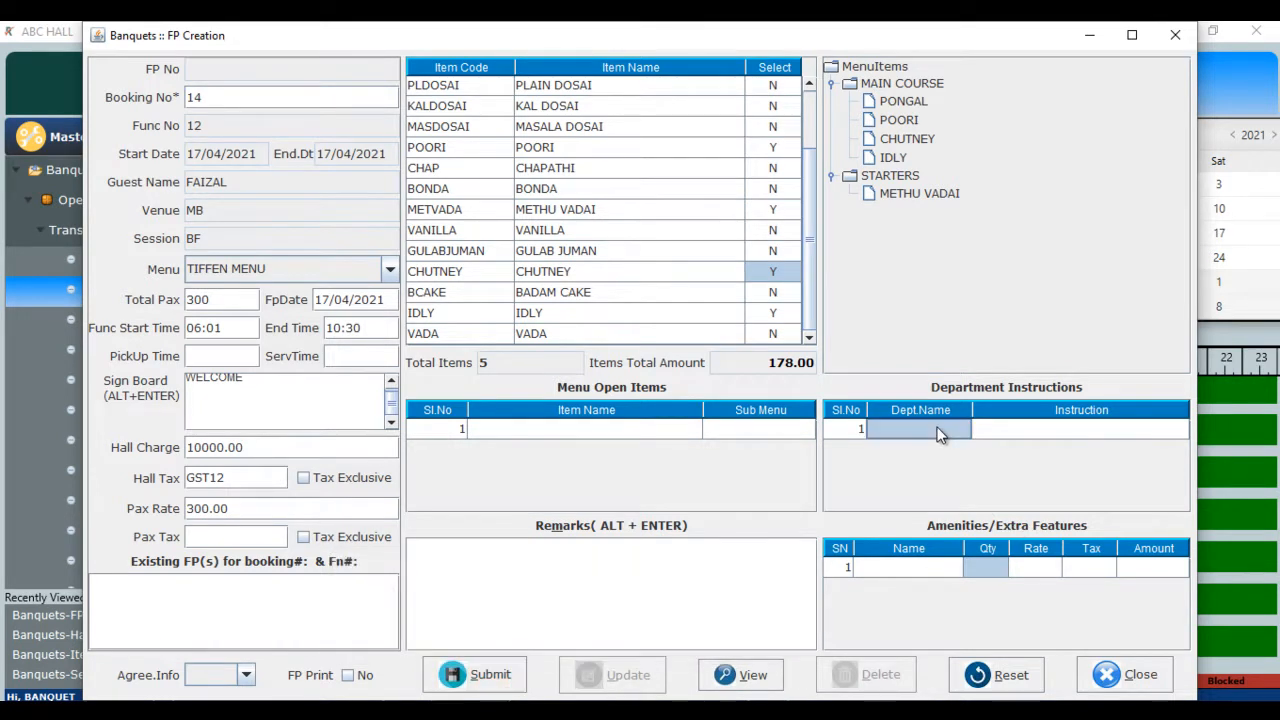
{"action": "key", "text": "Tab"}
{"action": "key", "text": "Tab"}
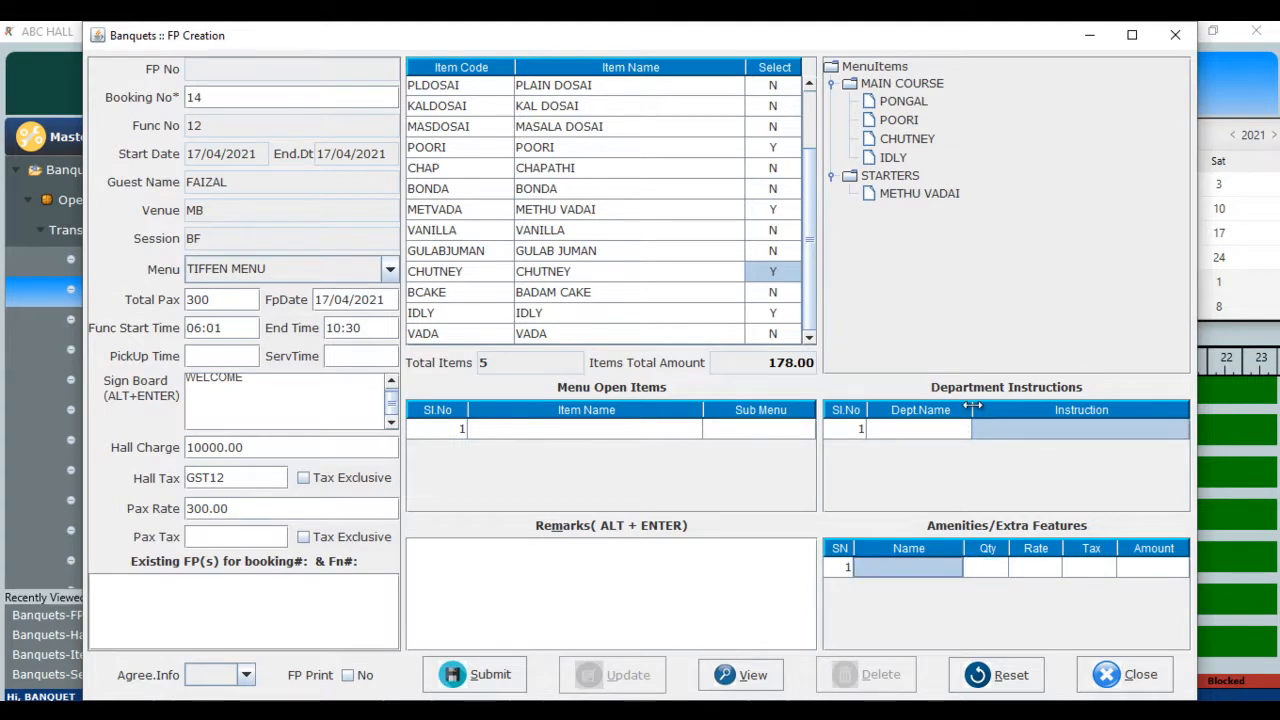
- Save the function plan as FP 12, close it and open the Advance screen
{"action": "left_click", "coordinate": [478, 680]}
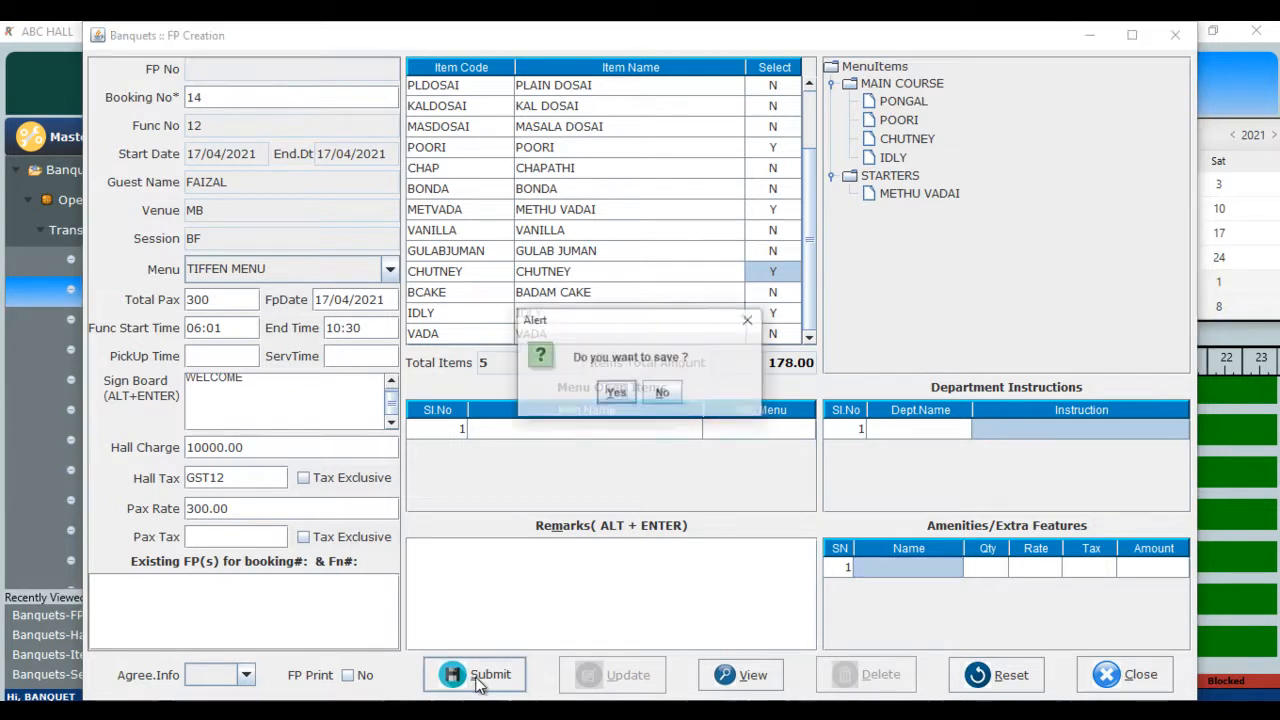
{"action": "left_click", "coordinate": [615, 393]}
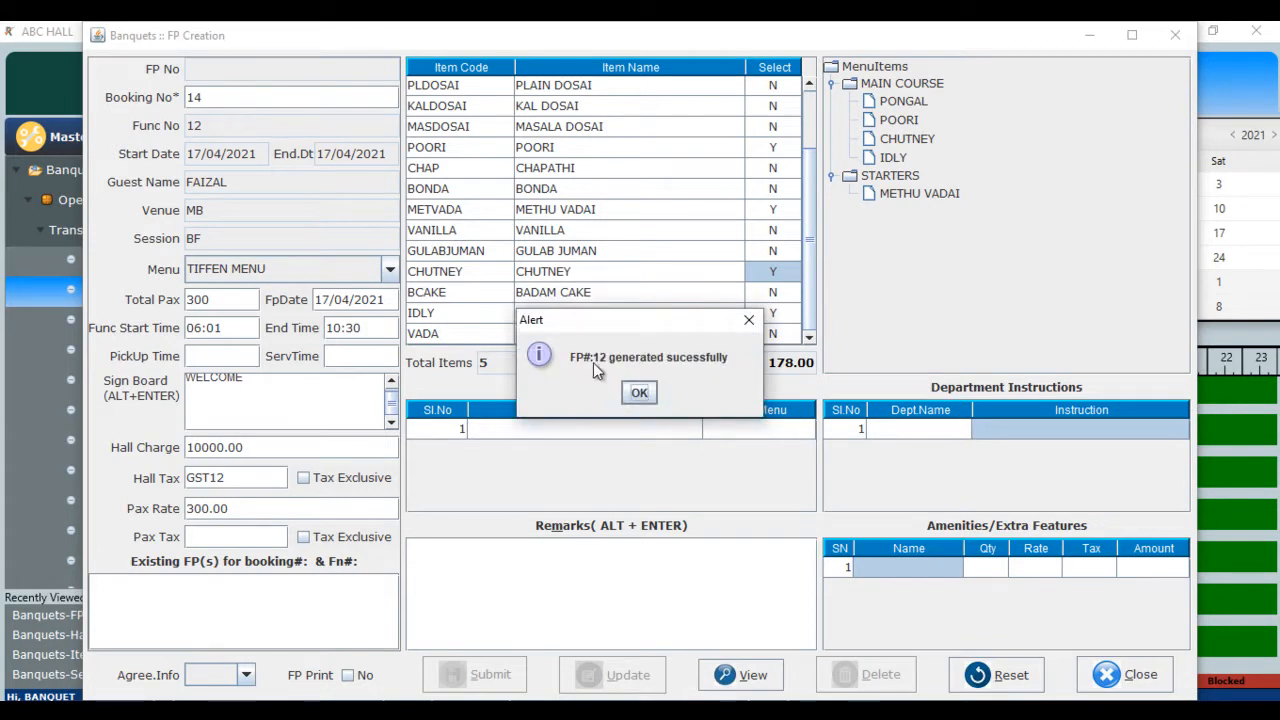
{"action": "left_click", "coordinate": [639, 394]}
{"action": "left_click", "coordinate": [1118, 674]}
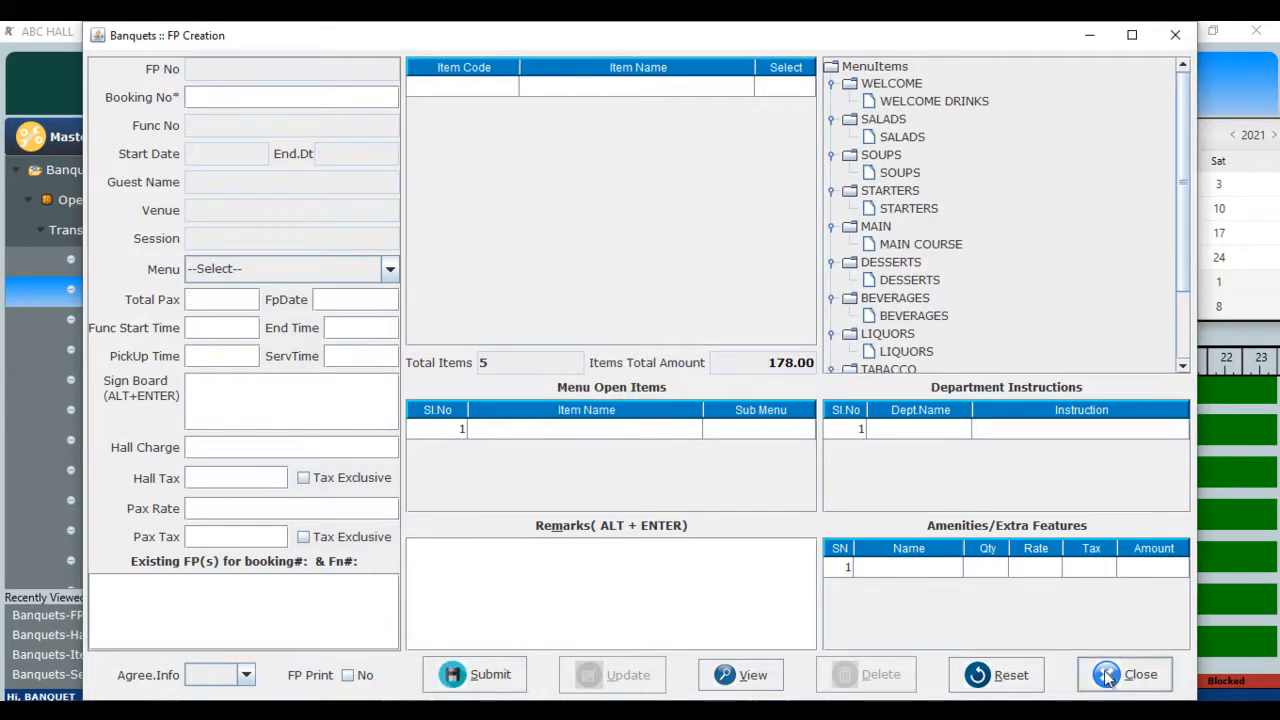
{"action": "left_click", "coordinate": [605, 395]}
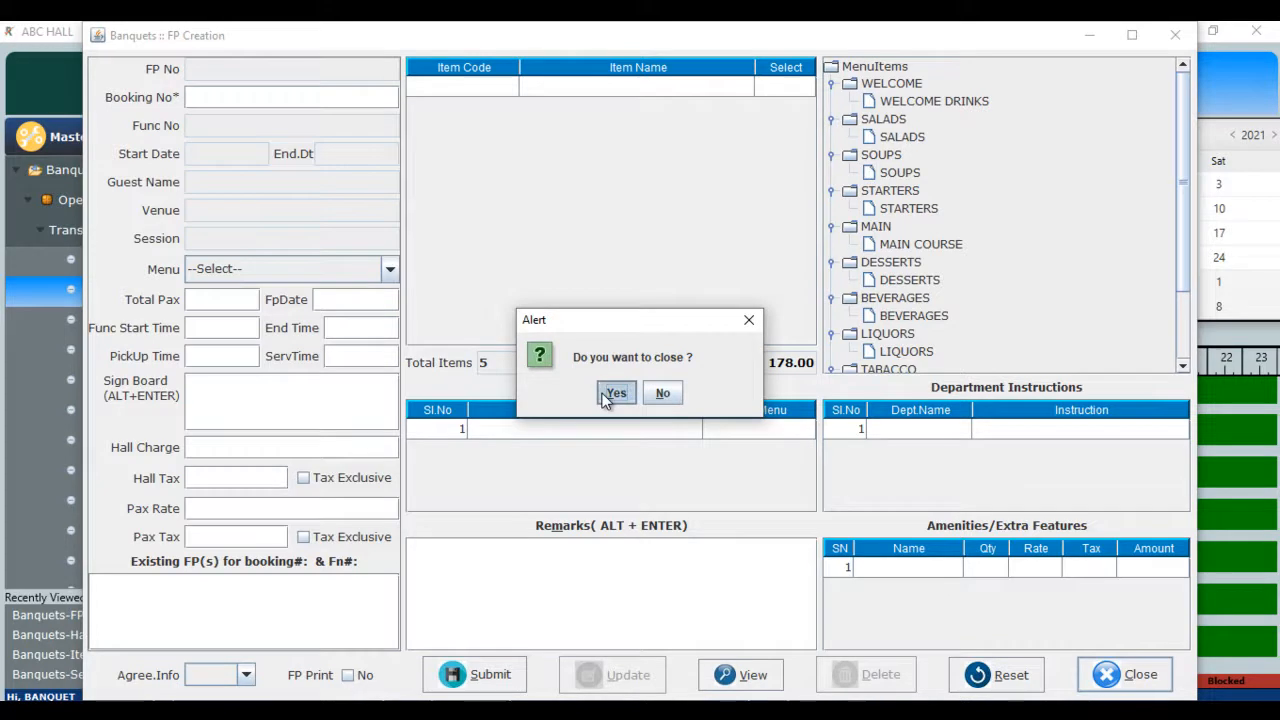
{"action": "left_click", "coordinate": [155, 311]}
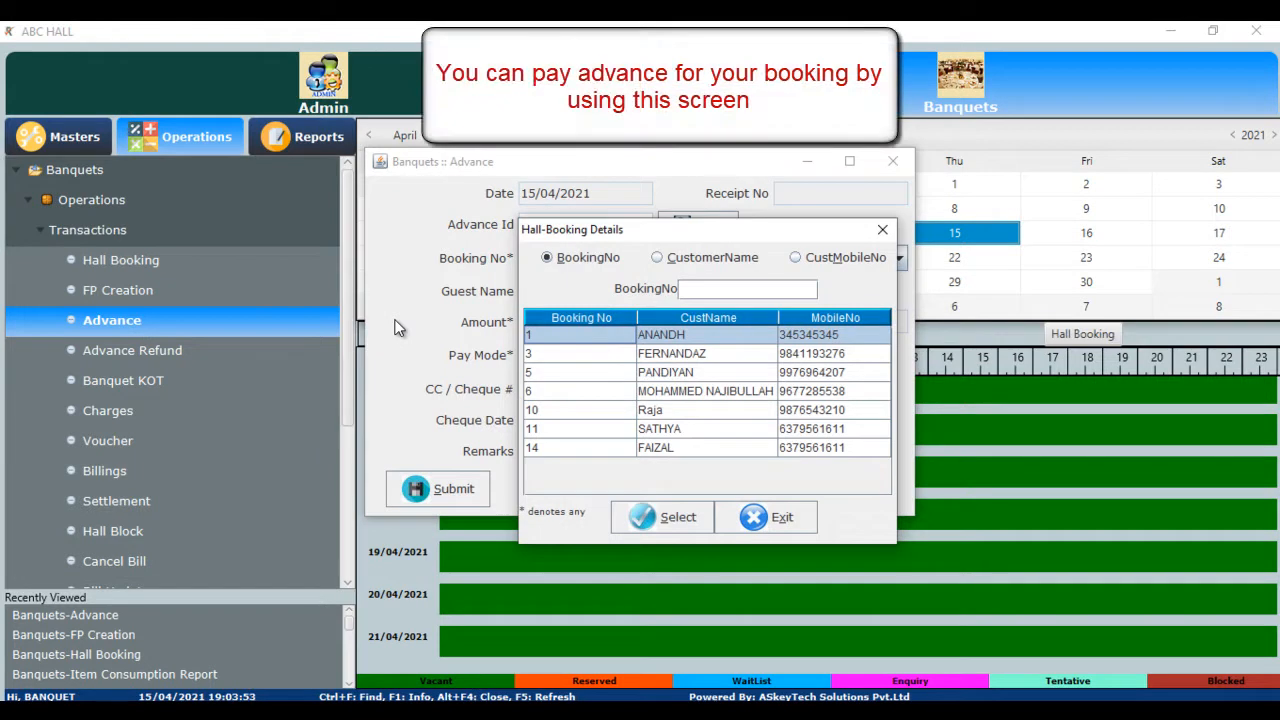
- Record a 1000 CASH advance for Booking #14 and accept printing the receipt
{"action": "key", "text": "Down"}
{"action": "key", "text": "Down"}
{"action": "key", "text": "Down"}
{"action": "key", "text": "Down"}
{"action": "key", "text": "Down"}
{"action": "key", "text": "Down"}
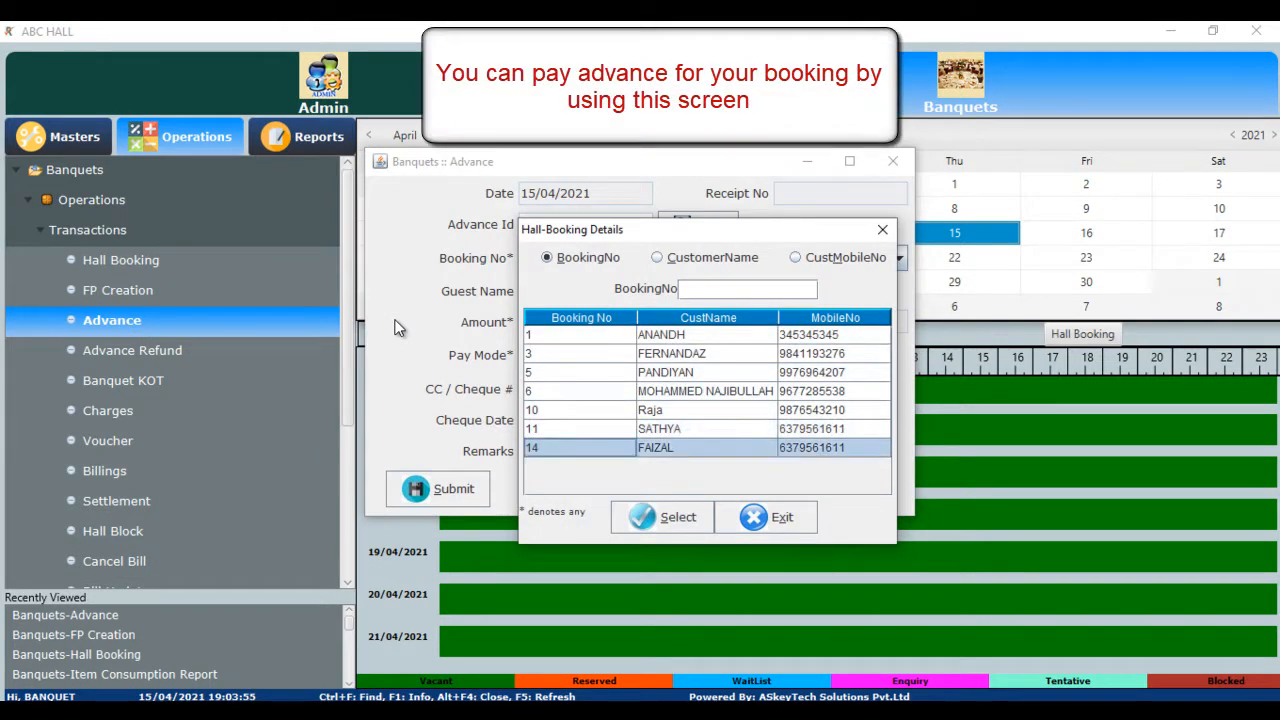
{"action": "key", "text": "Return"}
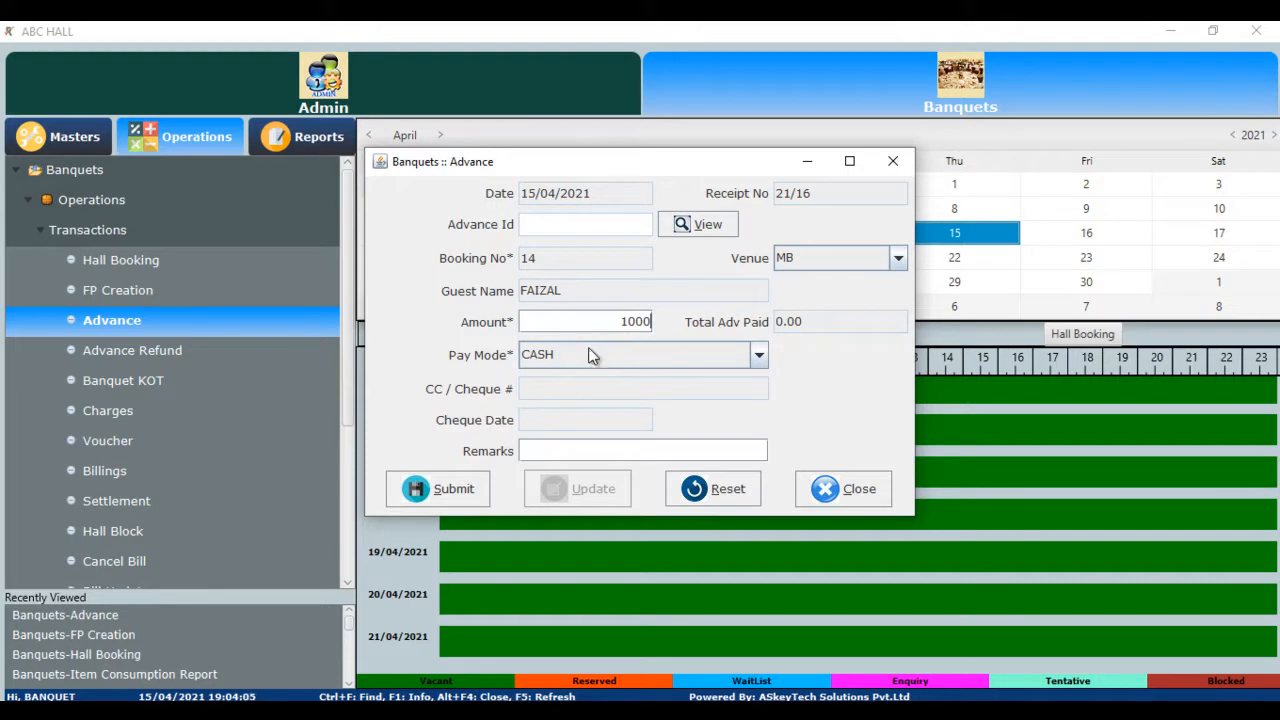
{"action": "left_click", "coordinate": [759, 358]}
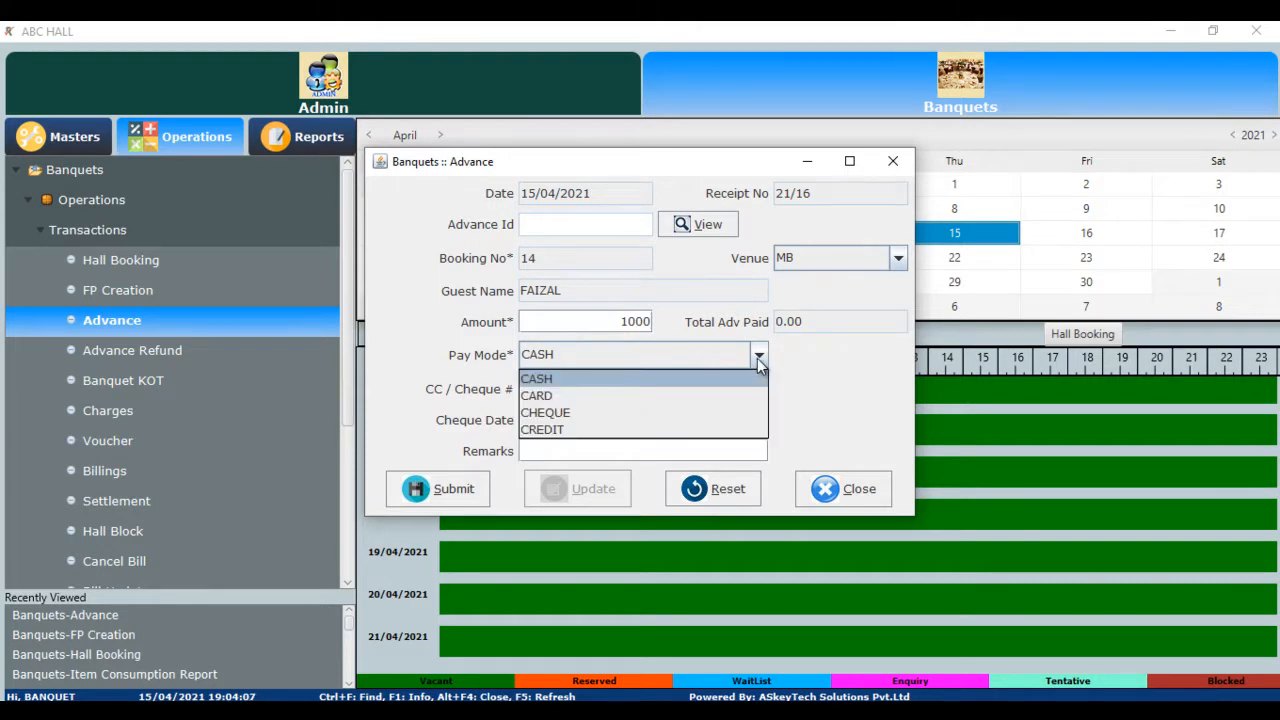
{"action": "left_click", "coordinate": [758, 358]}
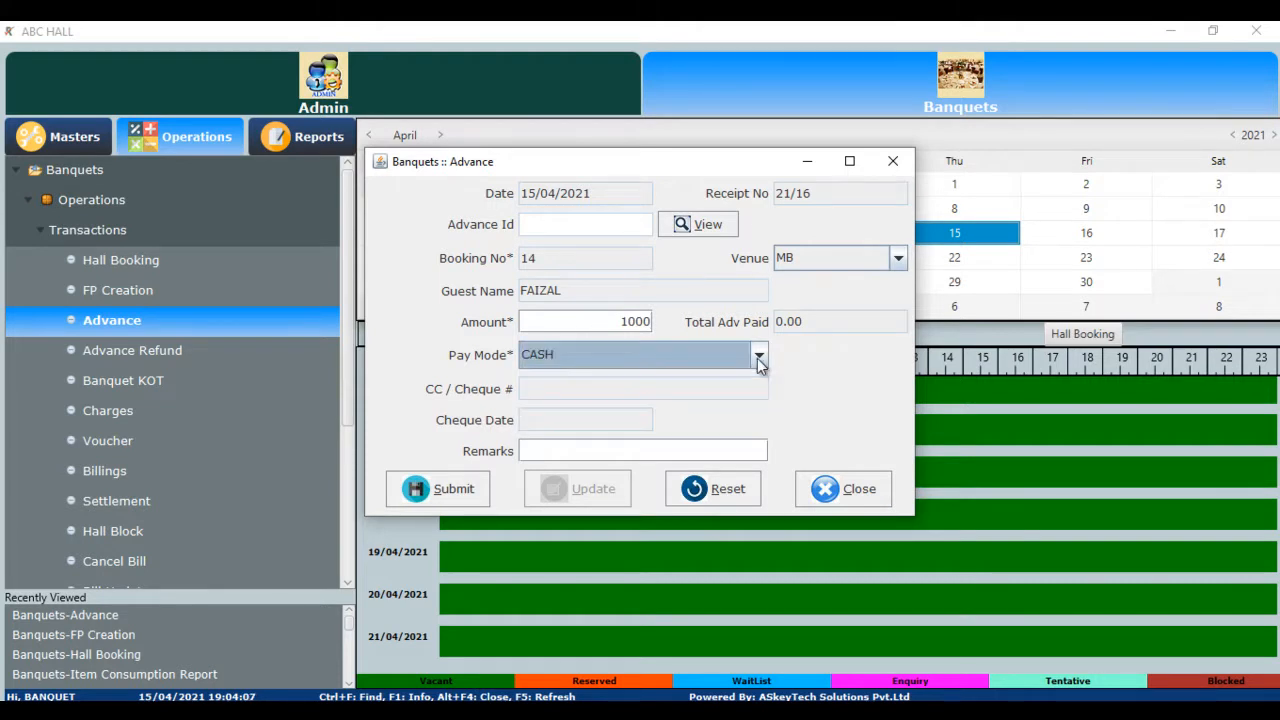
{"action": "left_click", "coordinate": [458, 494]}
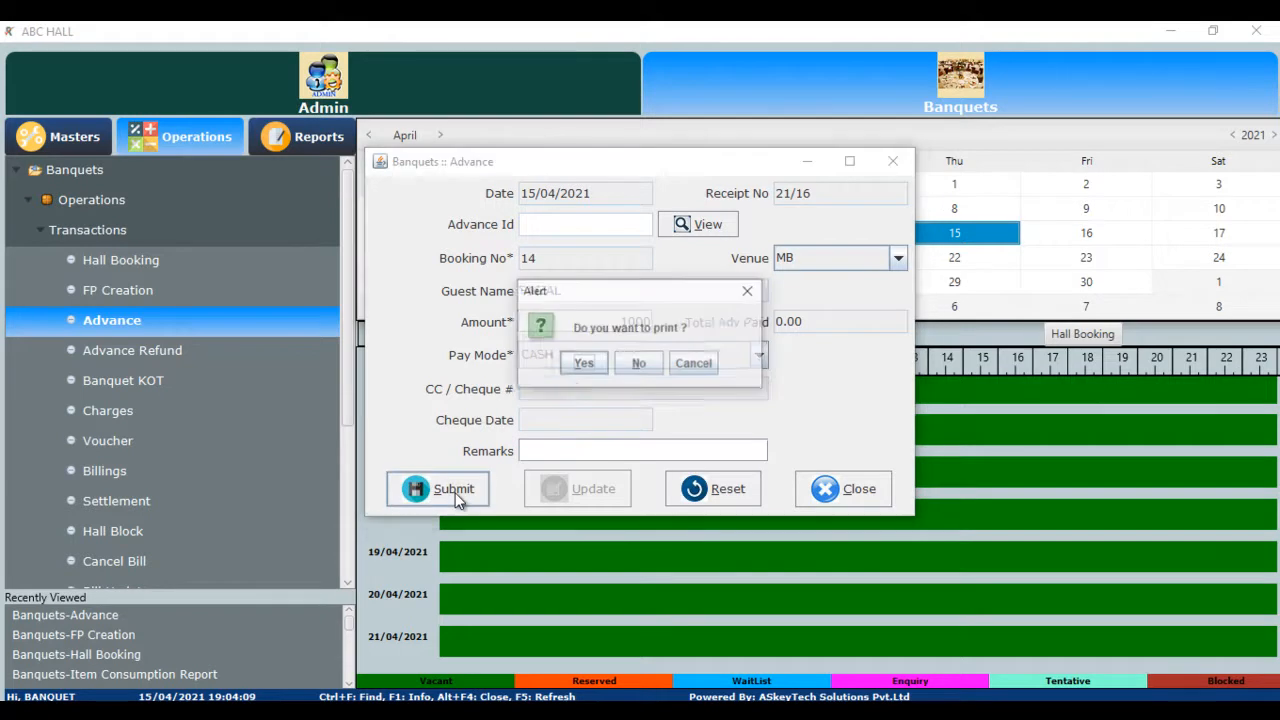
{"action": "left_click", "coordinate": [582, 365]}
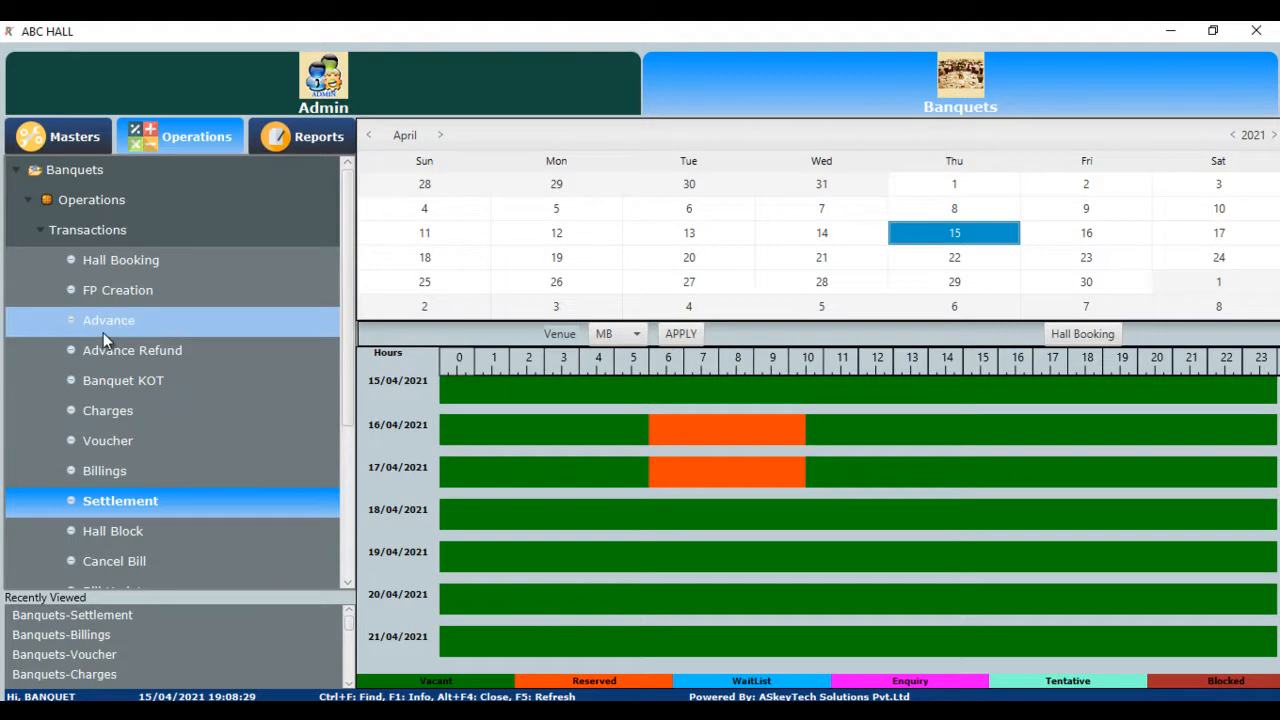
- Load FP 12 in the Charges form and enter a 1000 ACE DIGITAL PRINTING charge
{"action": "left_click", "coordinate": [121, 414]}
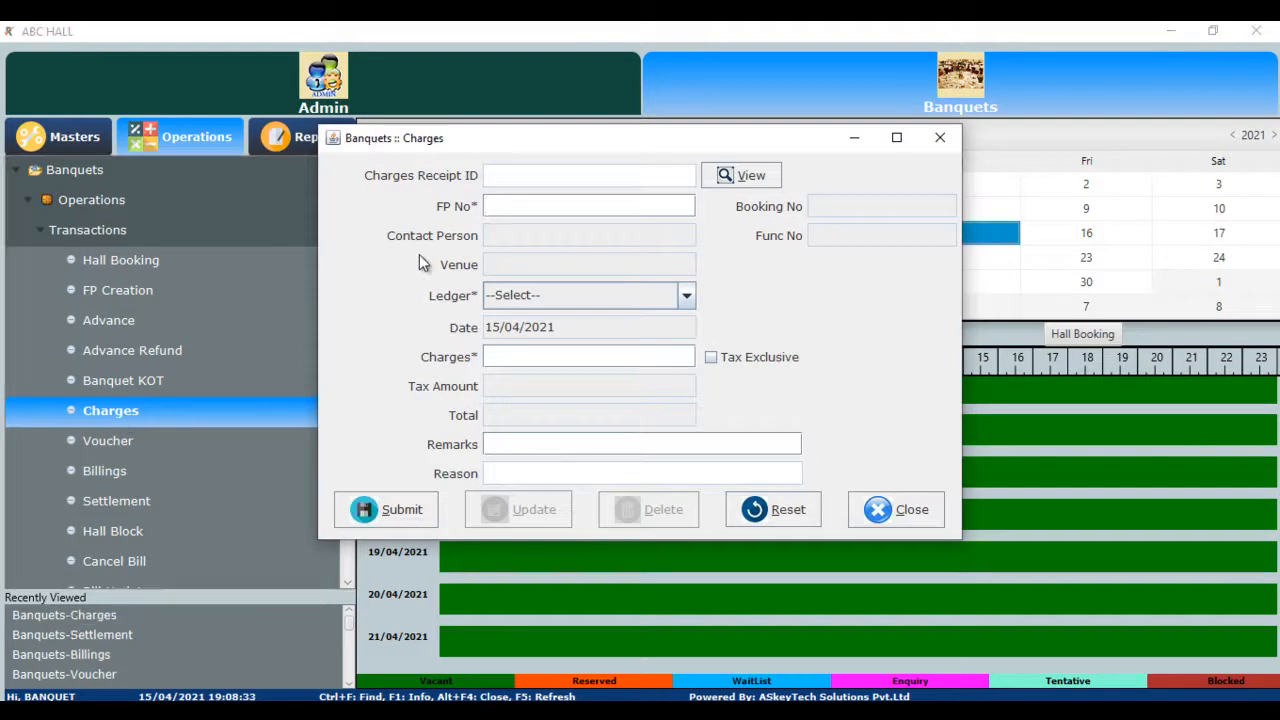
{"action": "key", "text": "F1"}
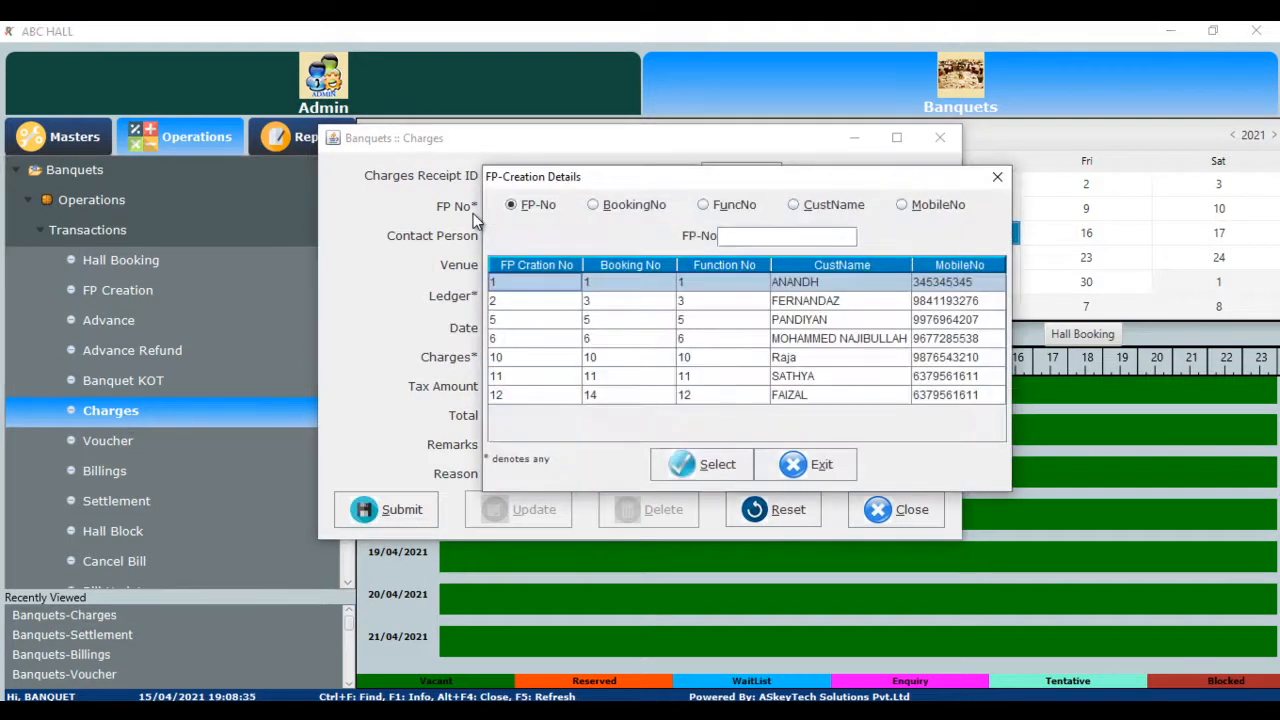
{"action": "key", "text": "Down"}
{"action": "key", "text": "Down"}
{"action": "key", "text": "Down"}
{"action": "key", "text": "Down"}
{"action": "key", "text": "Down"}
{"action": "key", "text": "Down"}
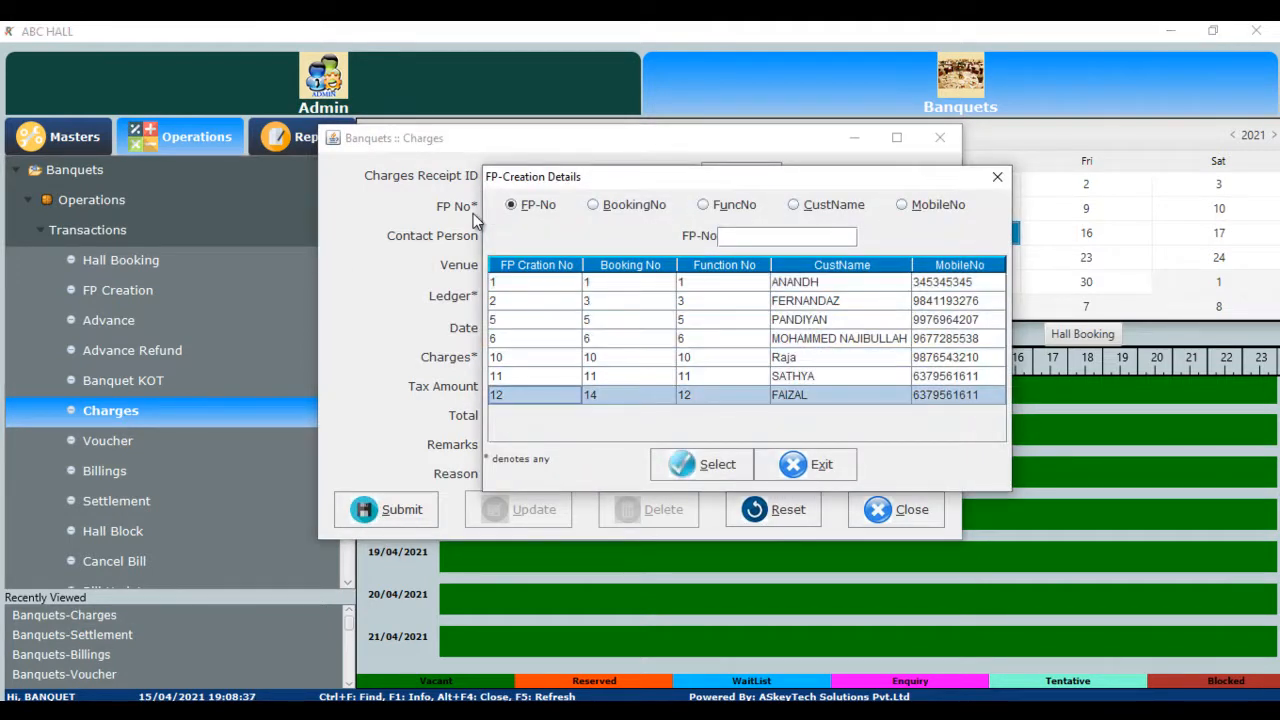
{"action": "key", "text": "Return"}
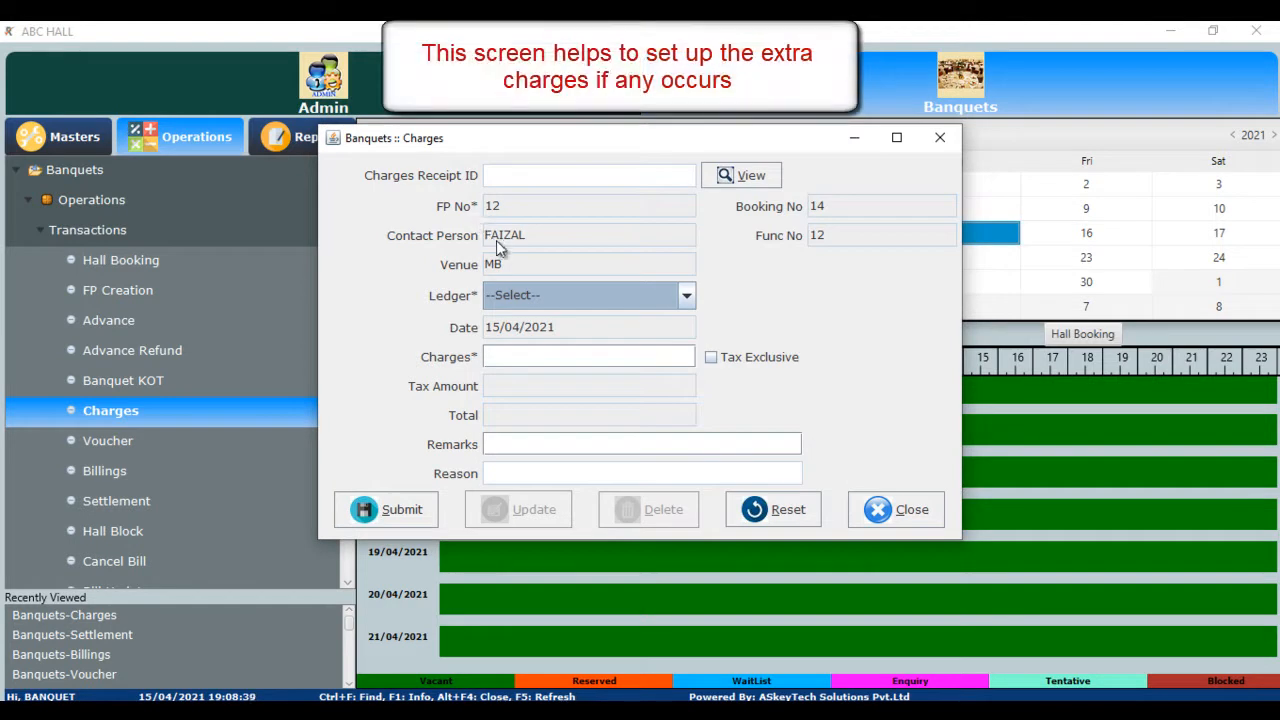
{"action": "left_click", "coordinate": [687, 299]}
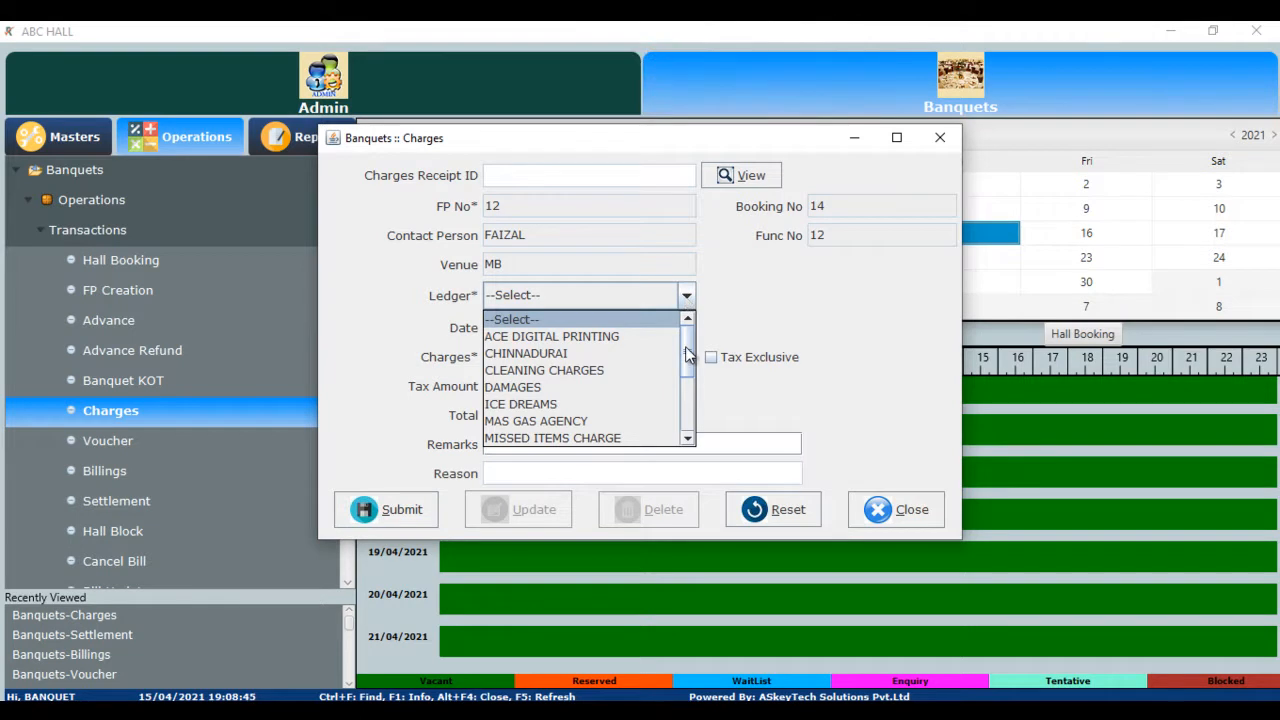
{"action": "scroll", "coordinate": [682, 356], "scroll_direction": "down", "scroll_amount": 3}
{"action": "scroll", "coordinate": [680, 360], "scroll_direction": "up", "scroll_amount": 2}
{"action": "scroll", "coordinate": [680, 360], "scroll_direction": "up", "scroll_amount": 1}
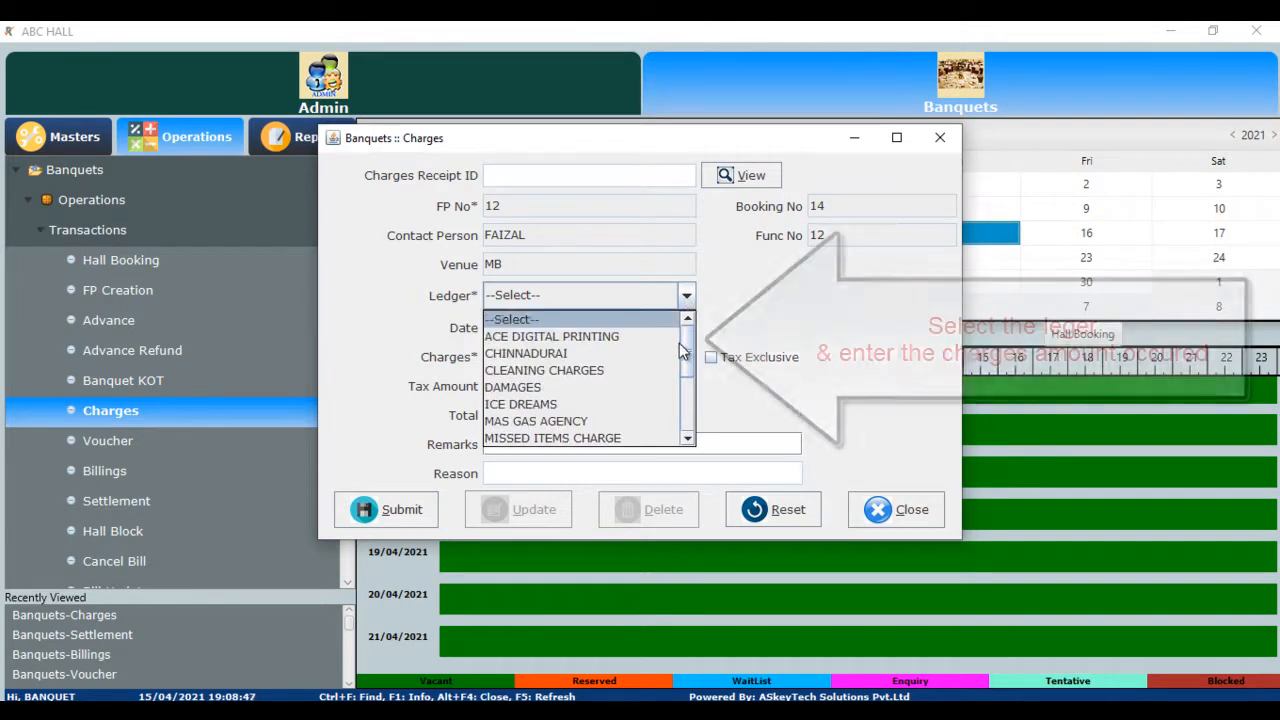
{"action": "left_click", "coordinate": [629, 337]}
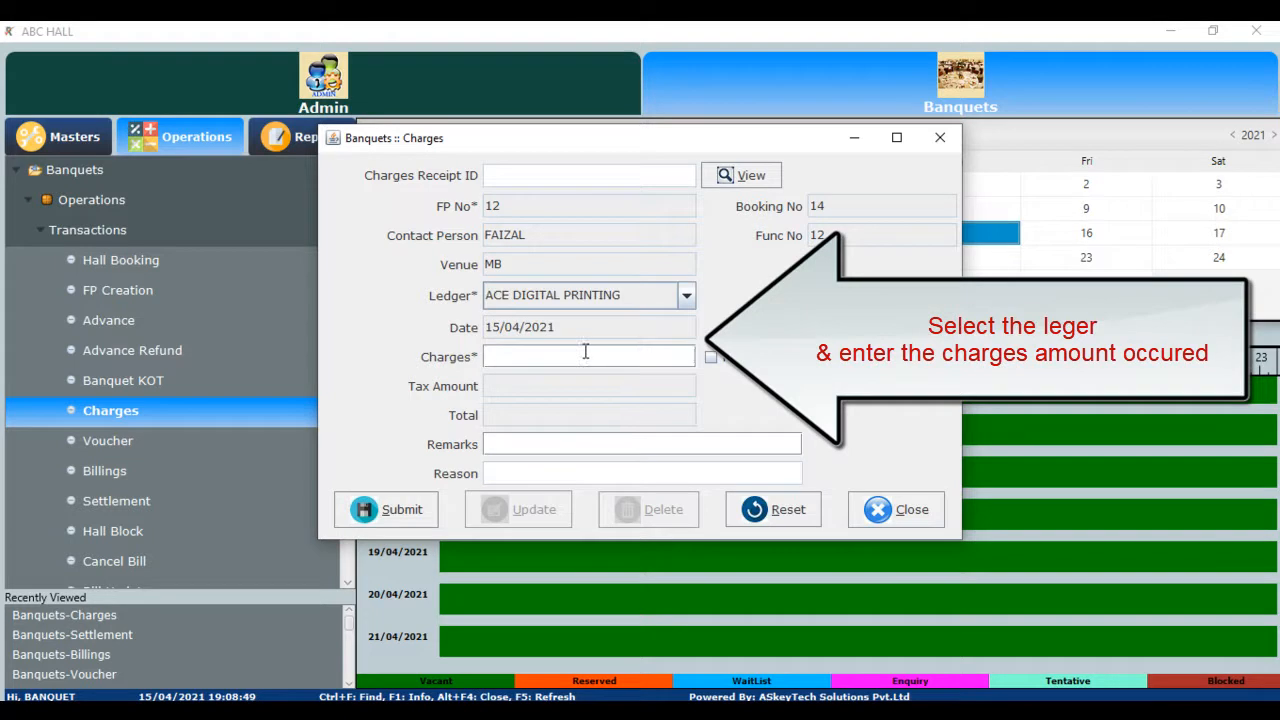
{"action": "left_click", "coordinate": [585, 353]}
{"action": "type", "text": "1000"}
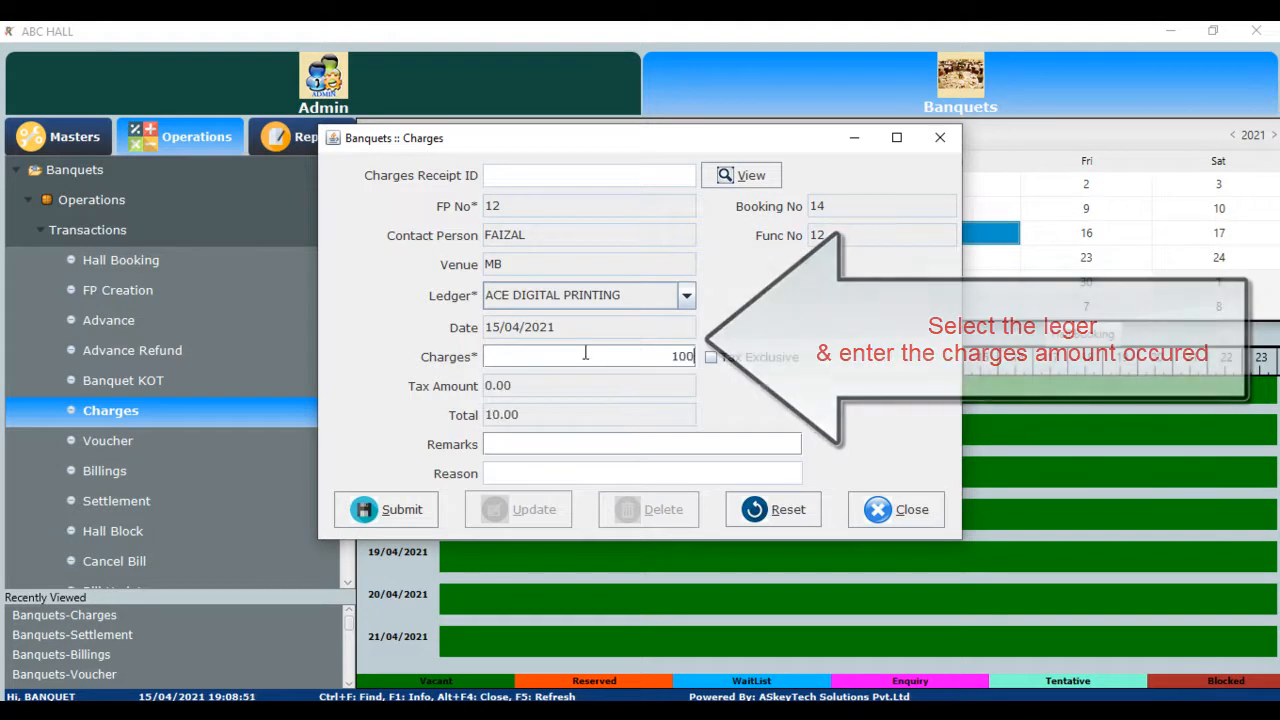
- Save the 1000 charge entry and close the charges form
{"action": "left_click", "coordinate": [433, 510]}
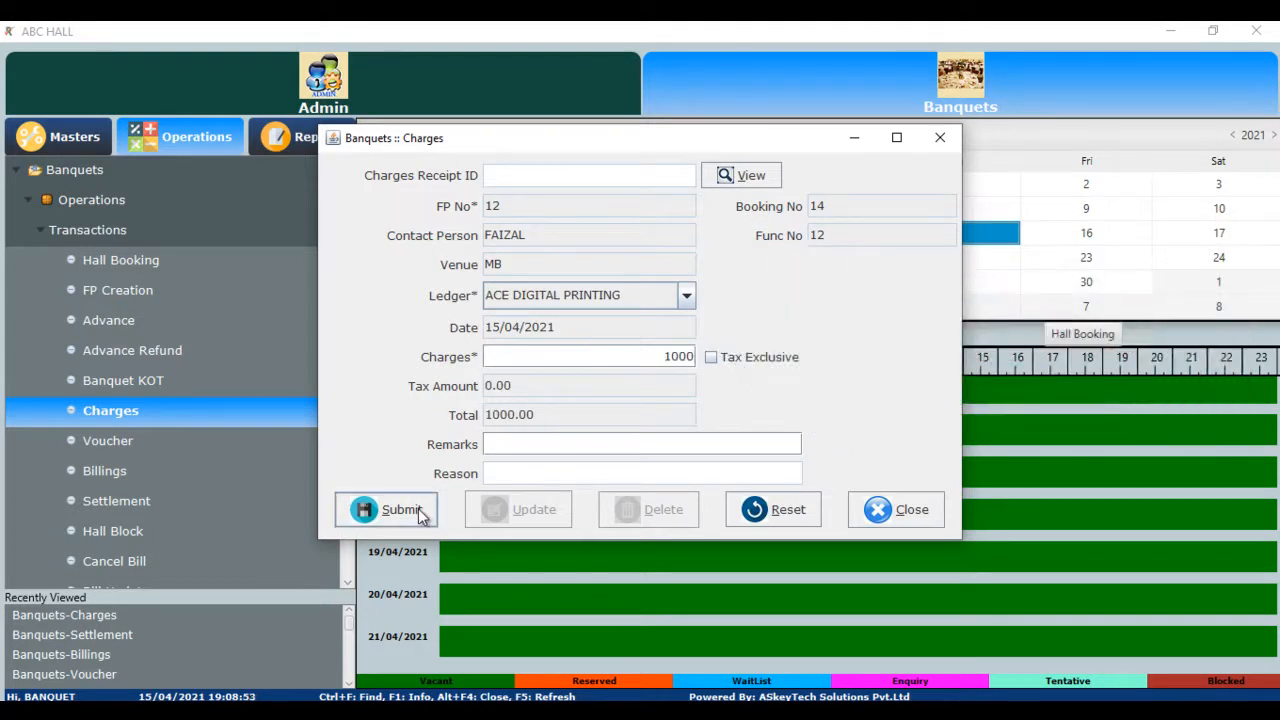
{"action": "left_click", "coordinate": [616, 364]}
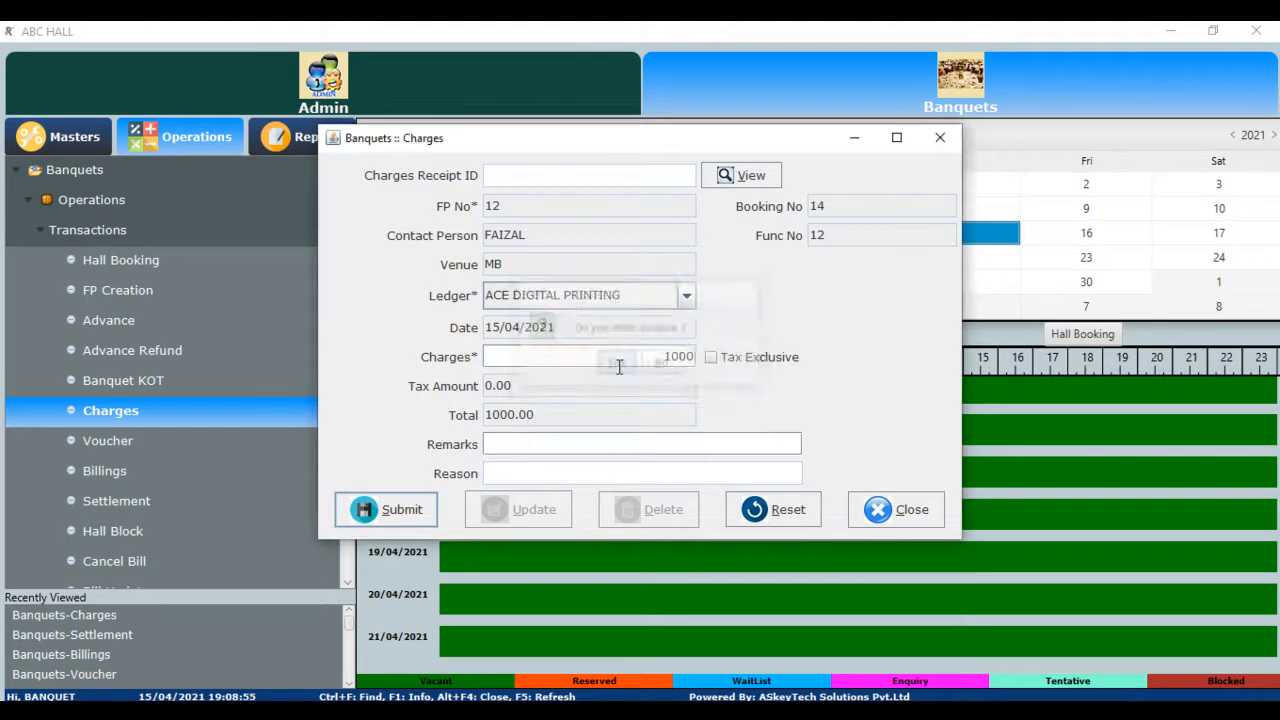
{"action": "left_click", "coordinate": [639, 364]}
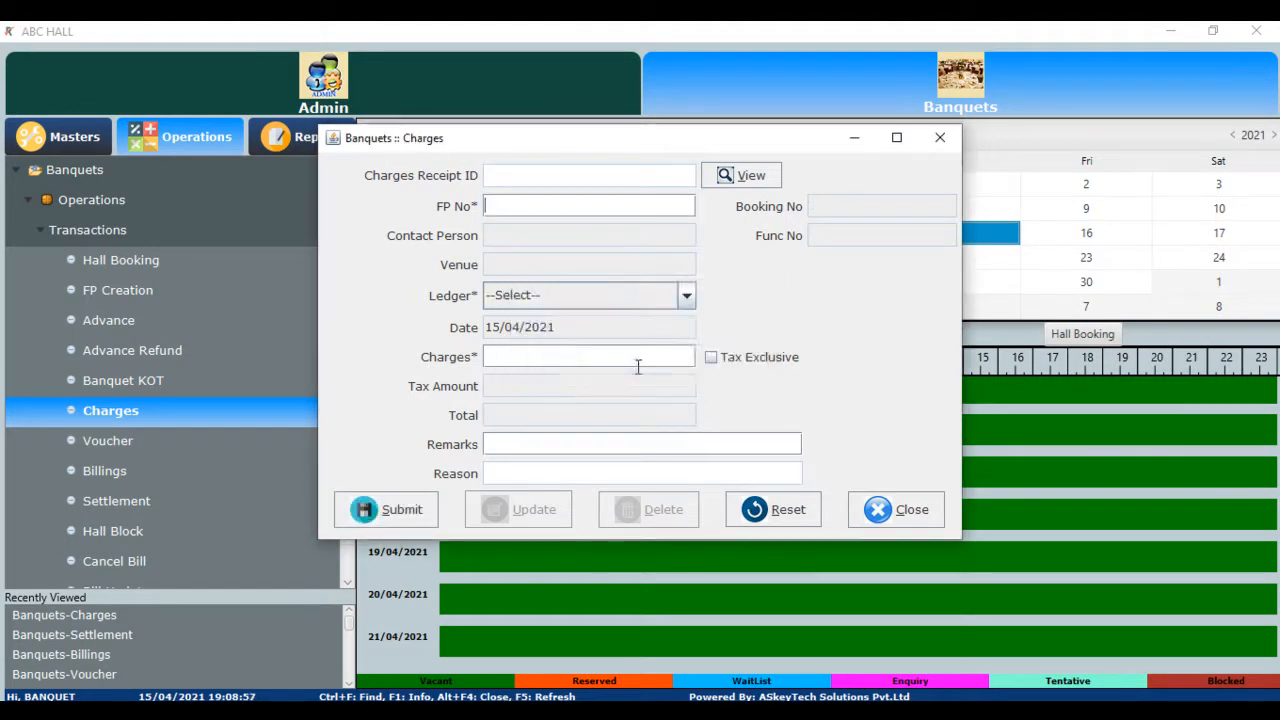
{"action": "left_click", "coordinate": [903, 510]}
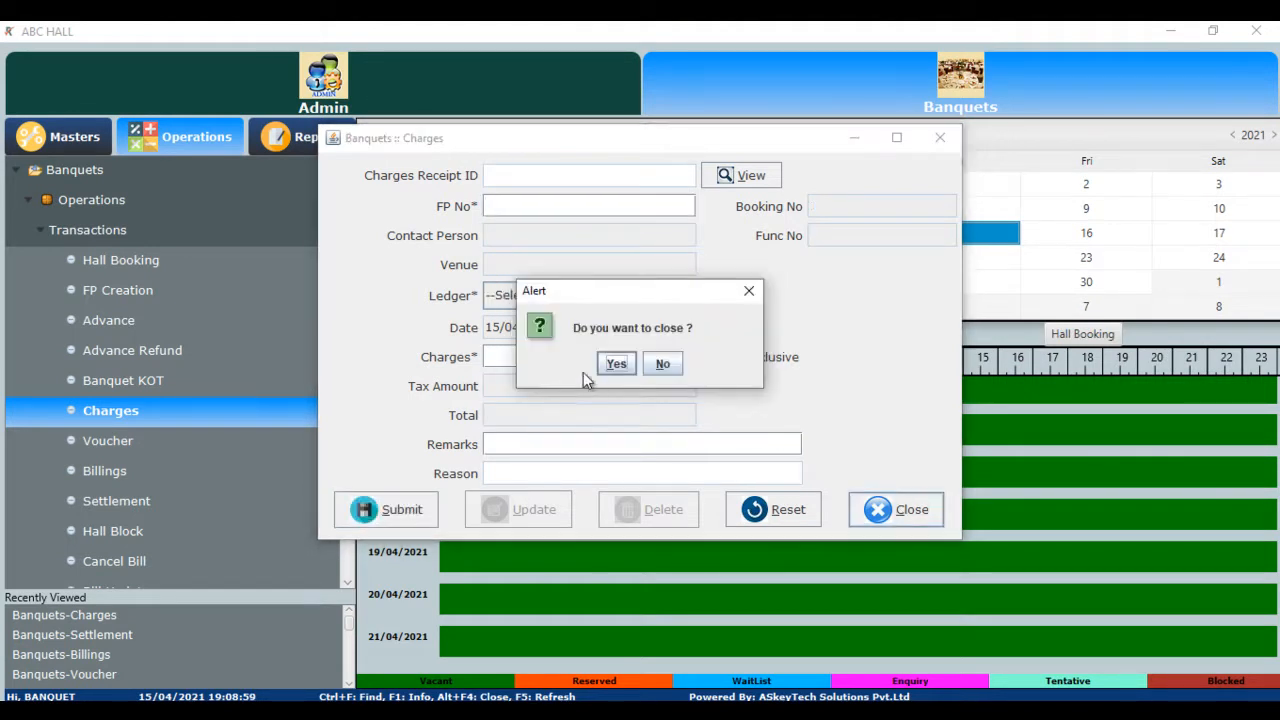
{"action": "left_click", "coordinate": [616, 364]}
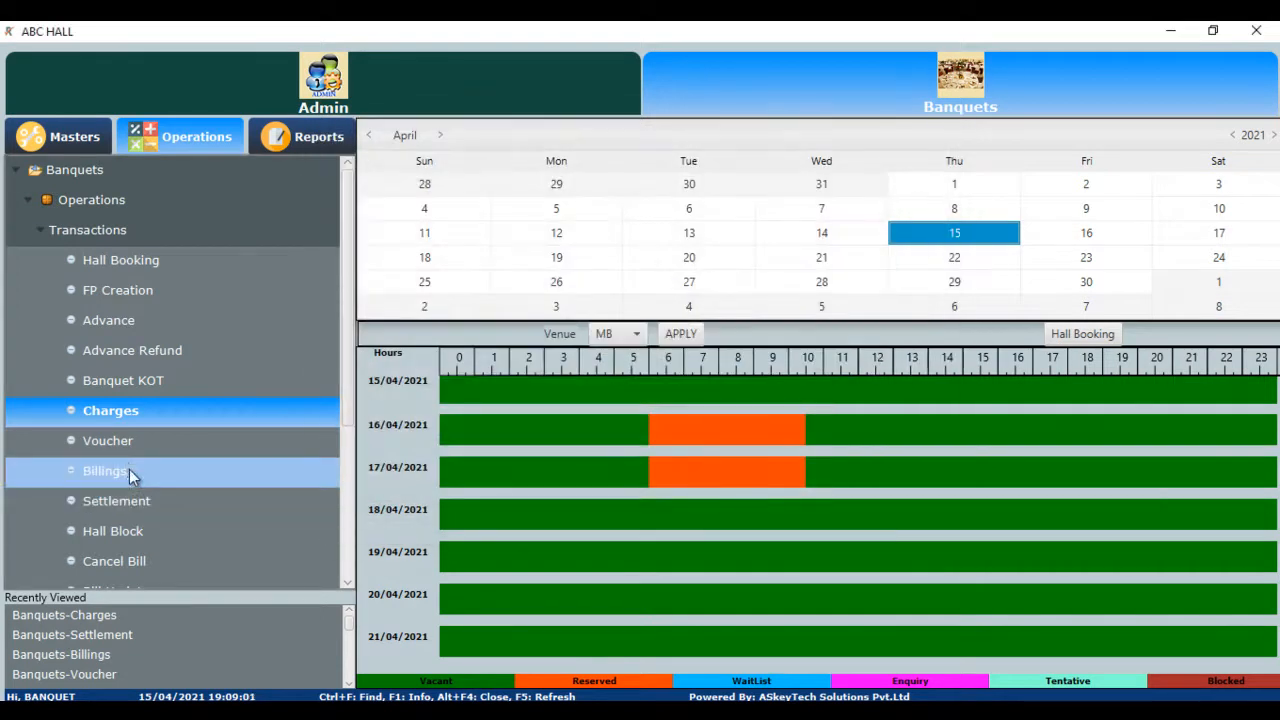
- Load function plan 12 in the Banquet Voucher form and save it as voucher 8
{"action": "left_click", "coordinate": [132, 441]}
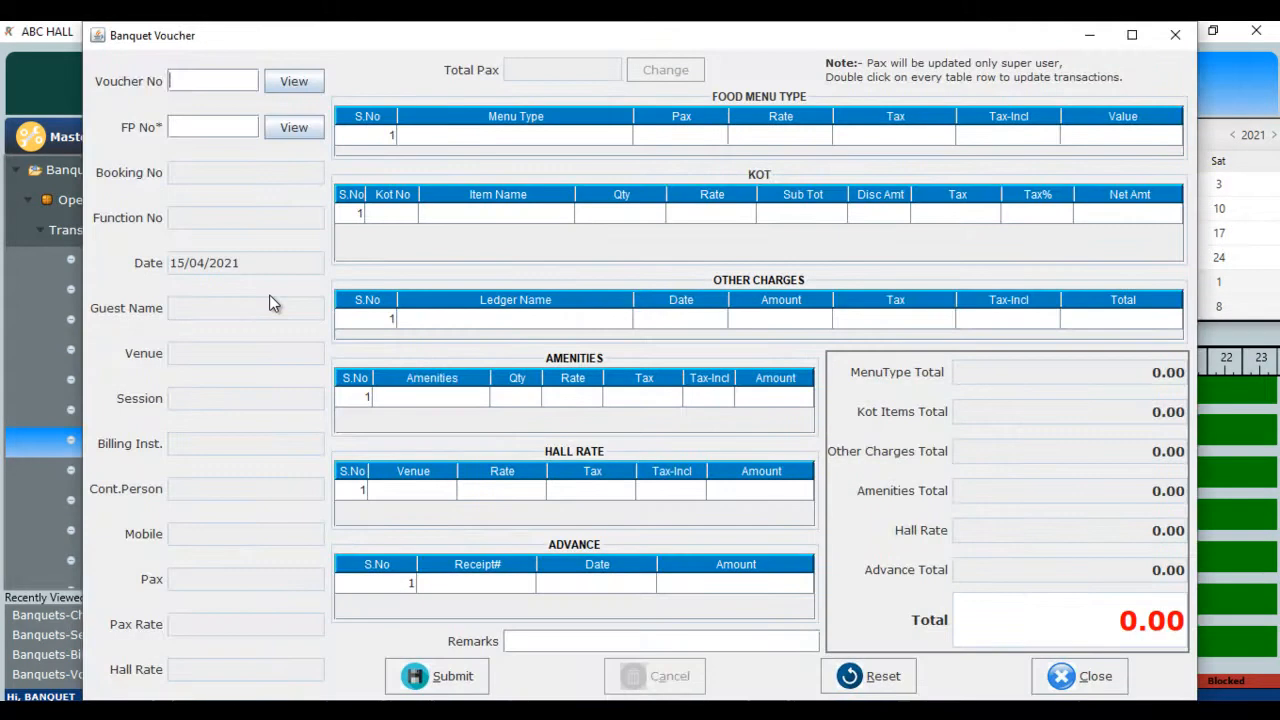
{"action": "key", "text": "Return"}
{"action": "key", "text": "Return"}
{"action": "key", "text": "Down"}
{"action": "key", "text": "Down"}
{"action": "key", "text": "Down"}
{"action": "key", "text": "Down"}
{"action": "key", "text": "Down"}
{"action": "key", "text": "Down"}
{"action": "key", "text": "Down"}
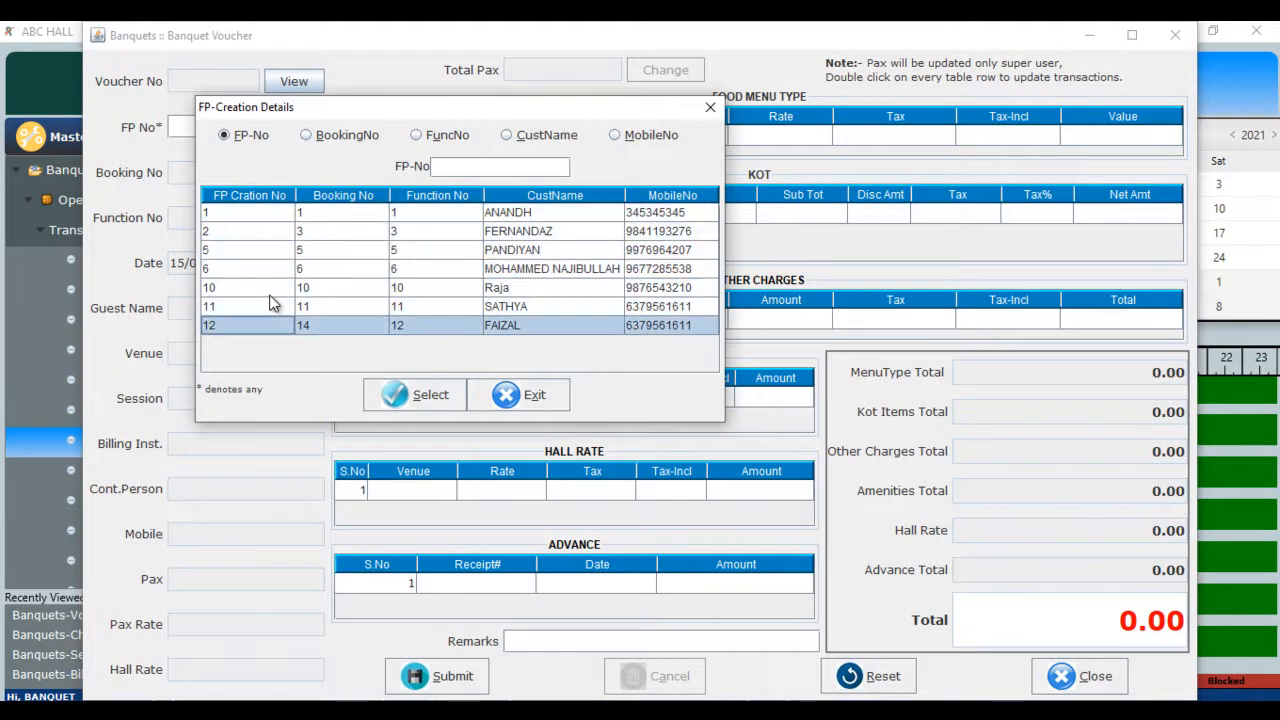
{"action": "key", "text": "Return"}
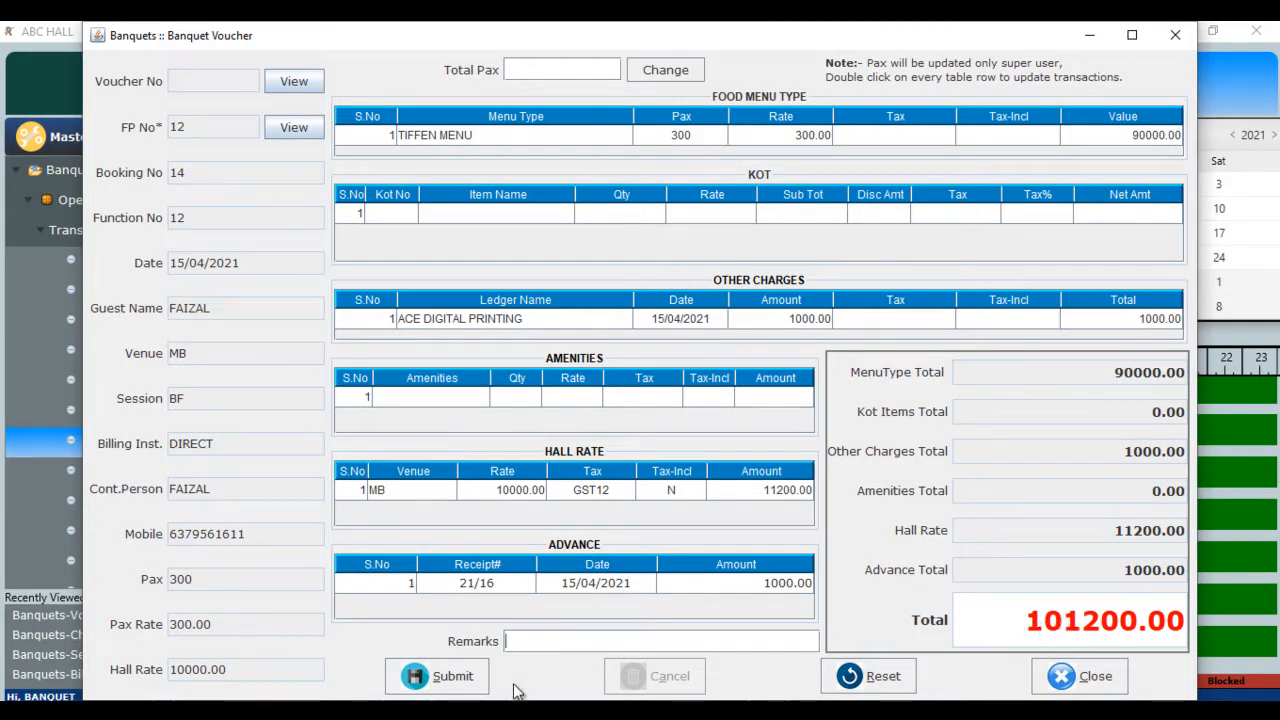
{"action": "left_click", "coordinate": [445, 677]}
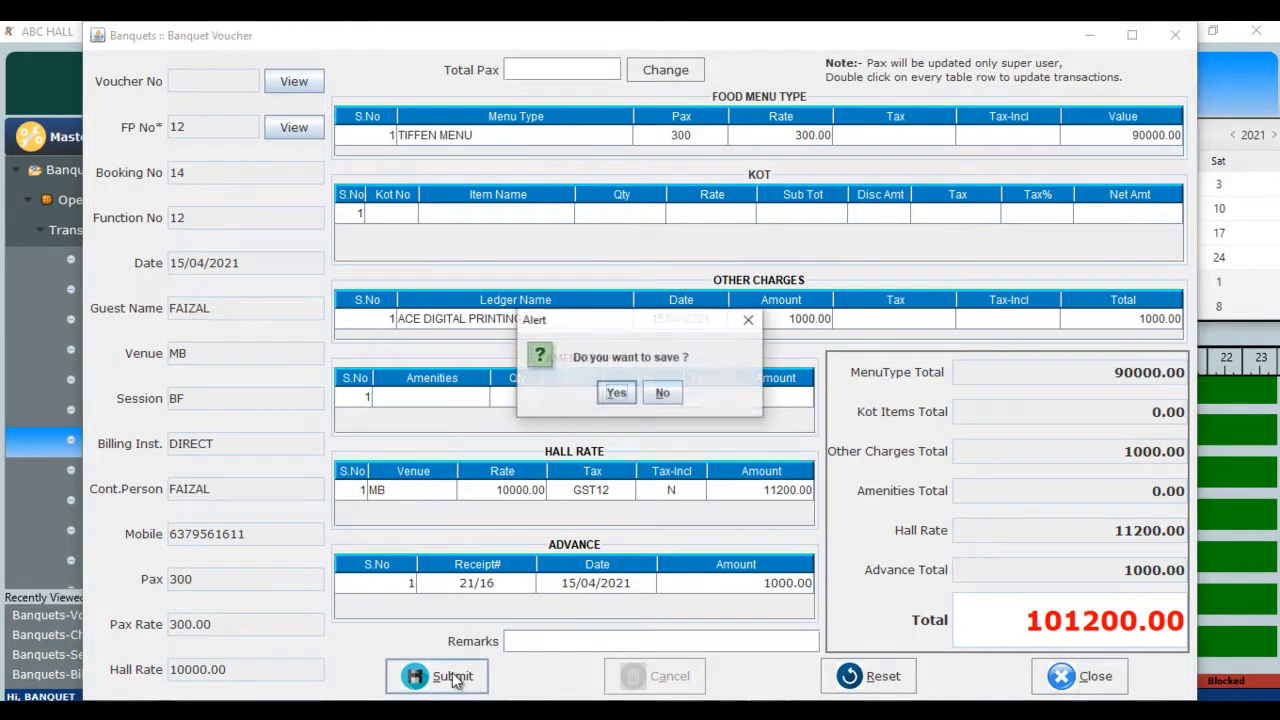
{"action": "left_click", "coordinate": [616, 394]}
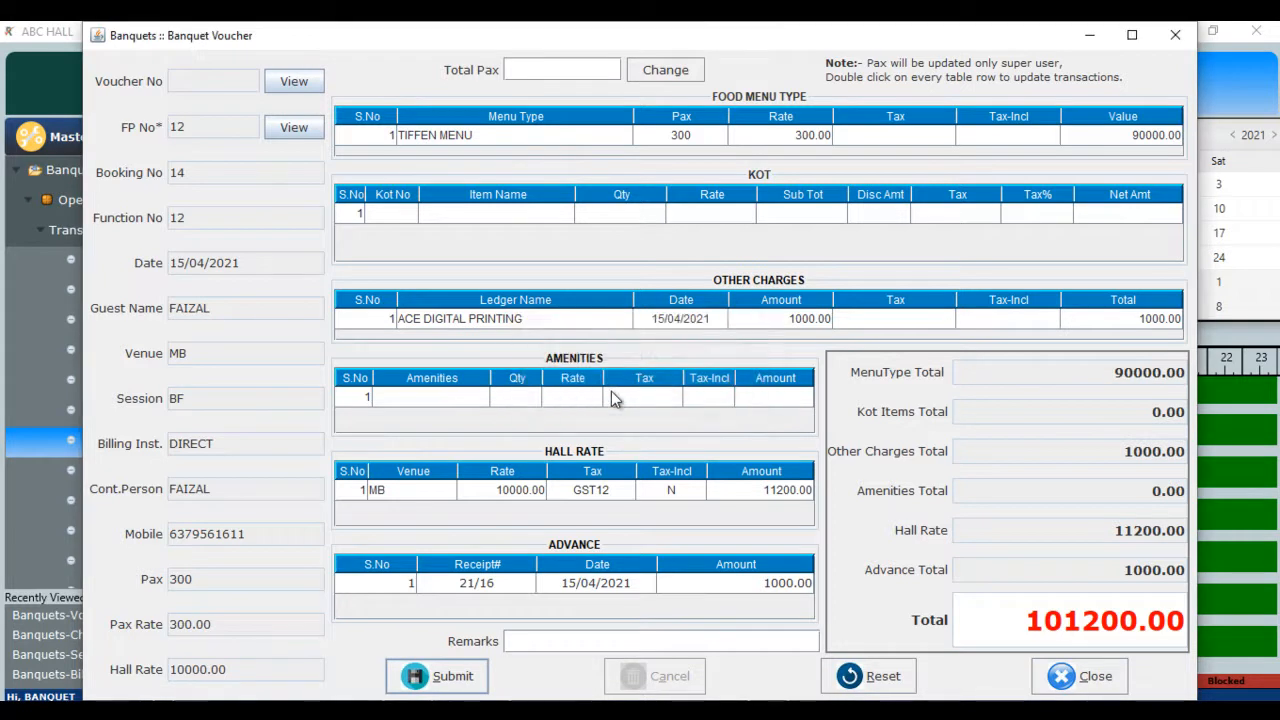
{"action": "left_click", "coordinate": [639, 394]}
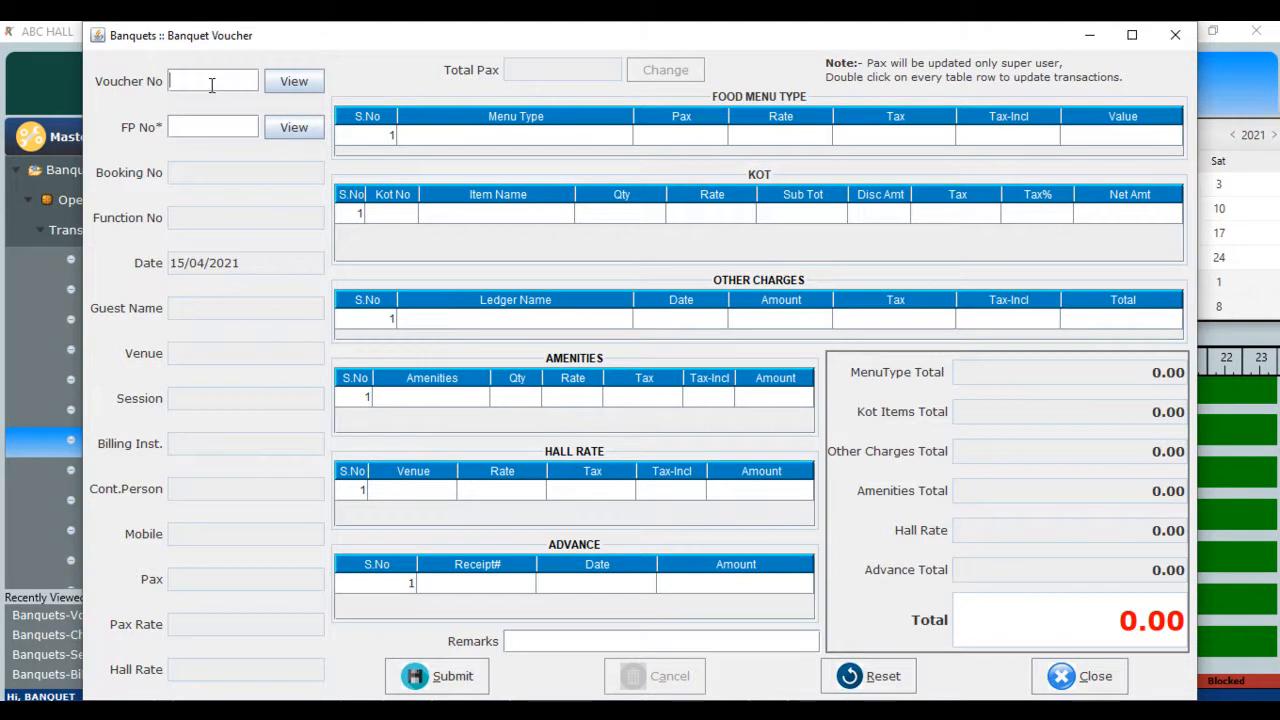
- Reload FP 12 to review voucher 8's 101200.00 total, then close the voucher form
{"action": "key", "text": "Return"}
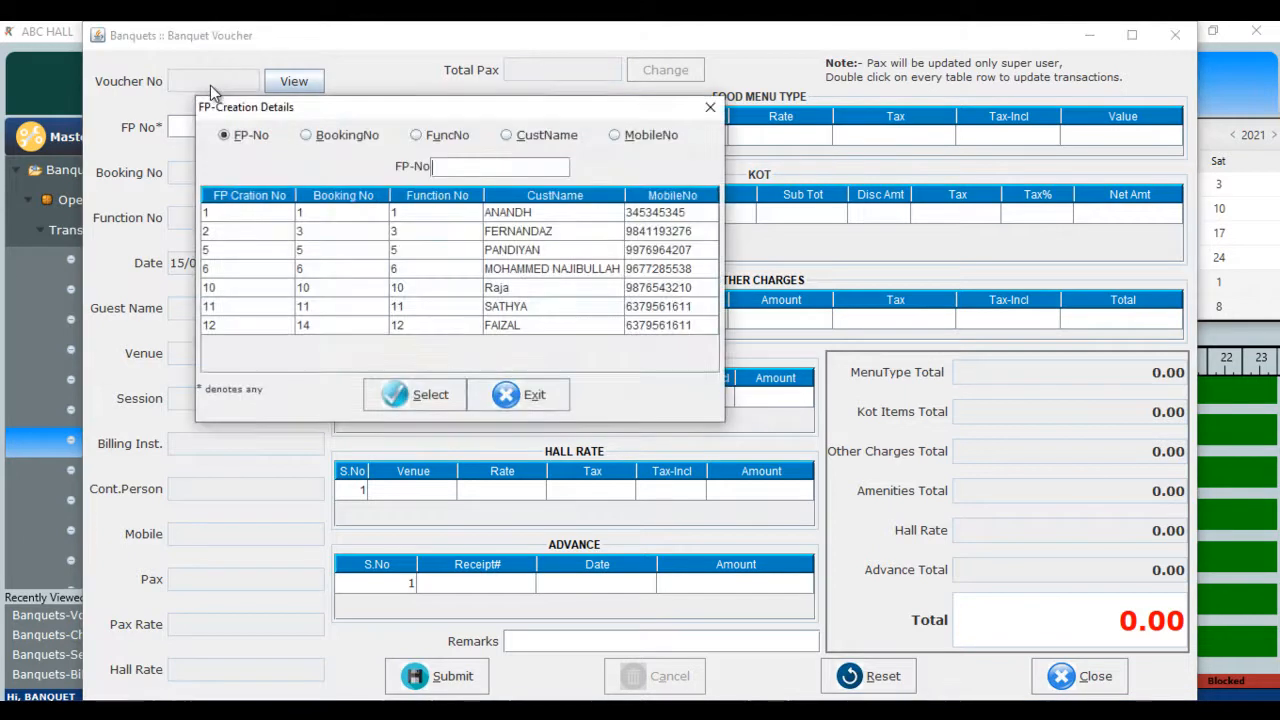
{"action": "key", "text": "Down"}
{"action": "key", "text": "Down"}
{"action": "key", "text": "Down"}
{"action": "key", "text": "Down"}
{"action": "key", "text": "Down"}
{"action": "key", "text": "Down"}
{"action": "key", "text": "Down"}
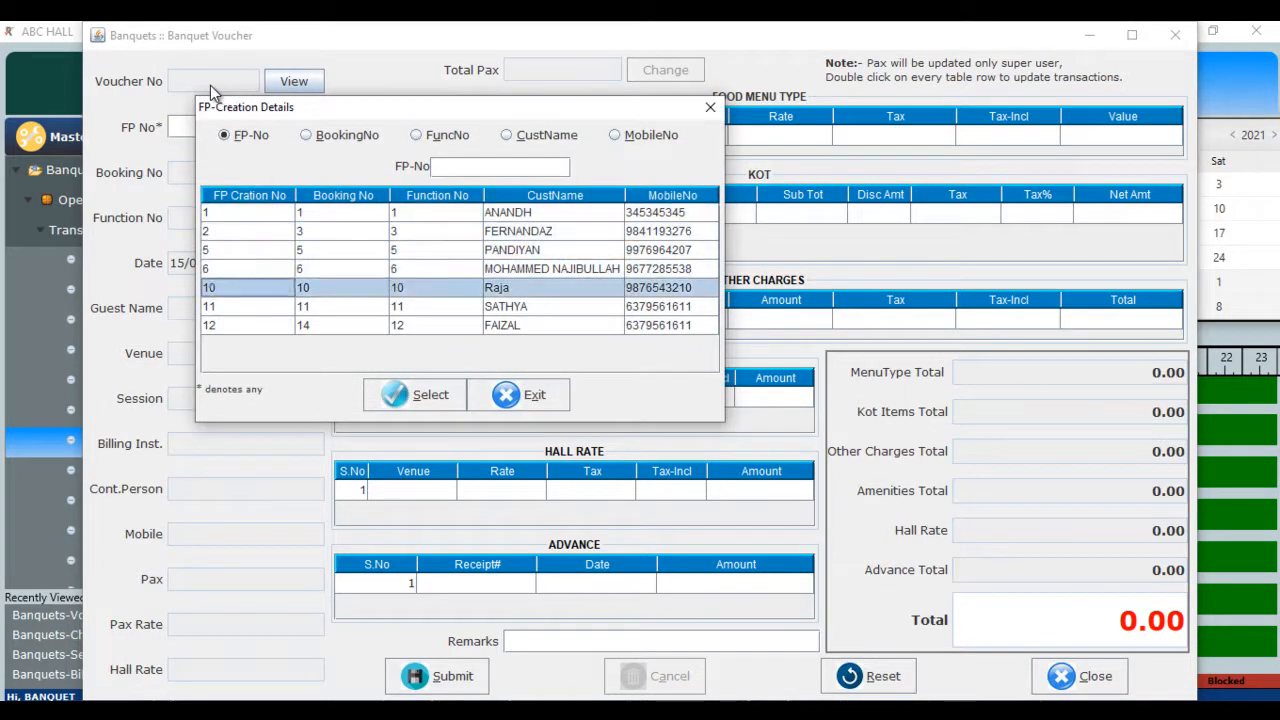
{"action": "key", "text": "Return"}
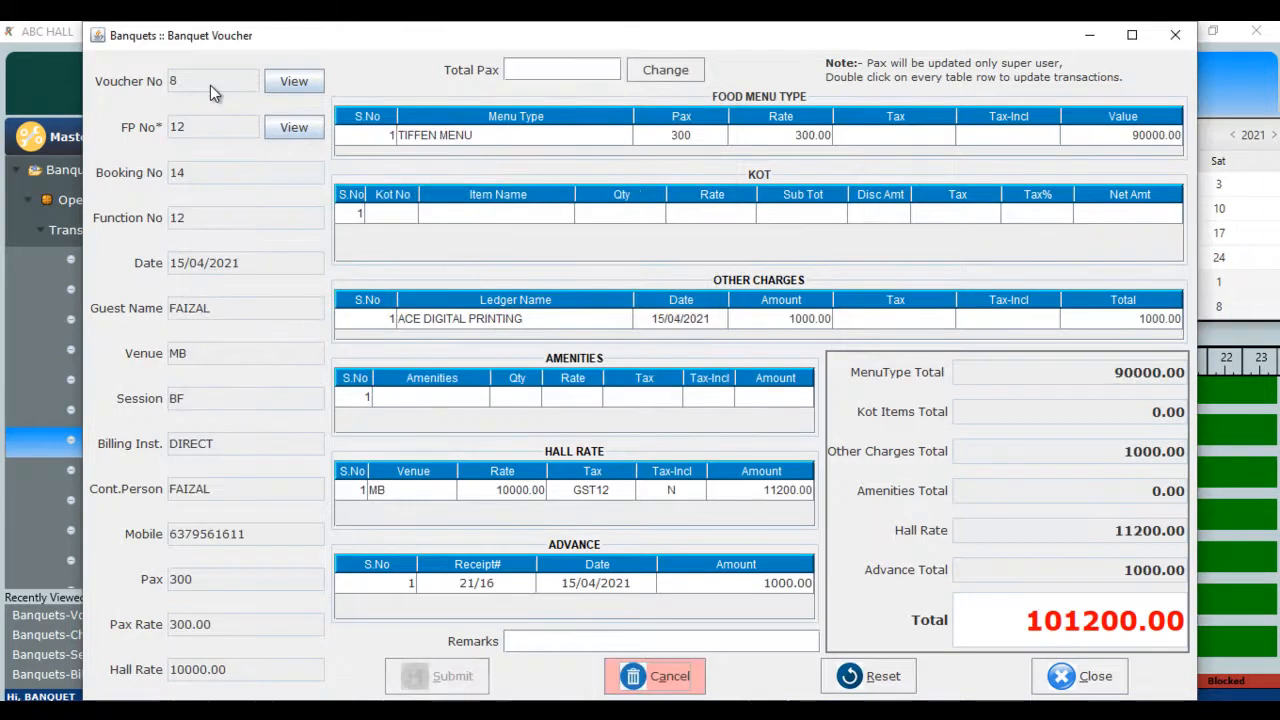
{"action": "left_click", "coordinate": [533, 66]}
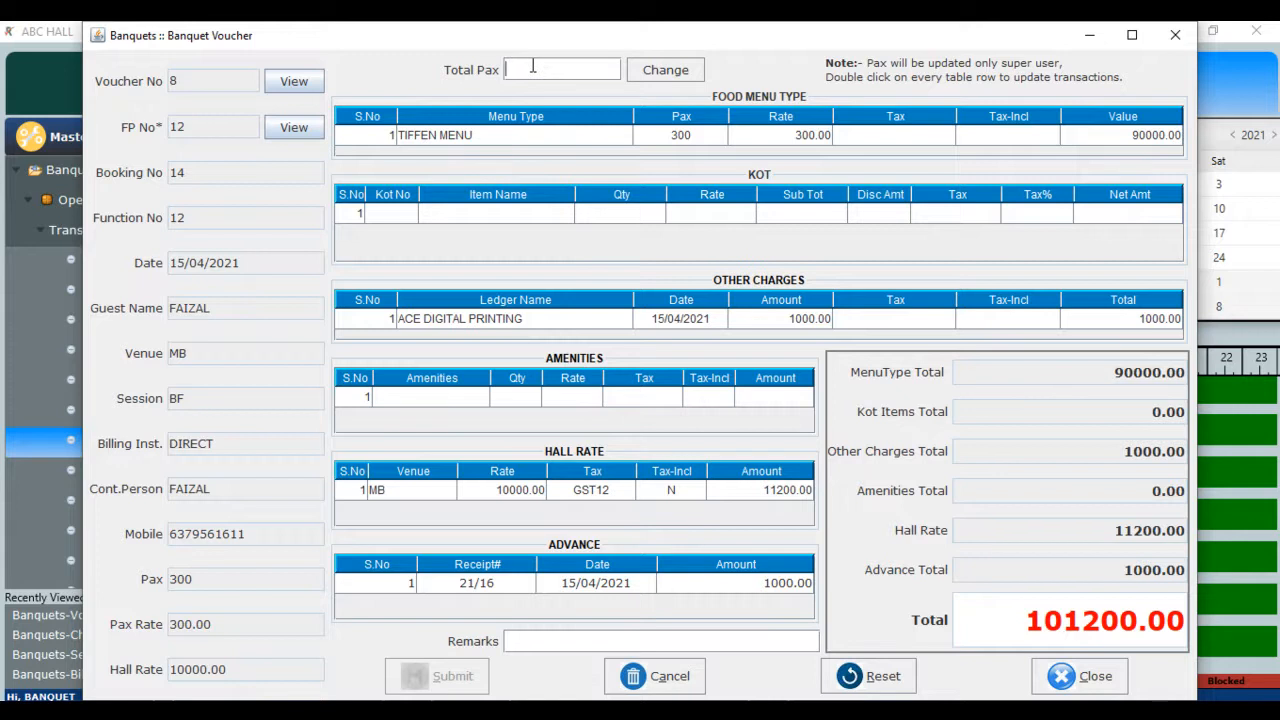
{"action": "left_click", "coordinate": [1080, 674]}
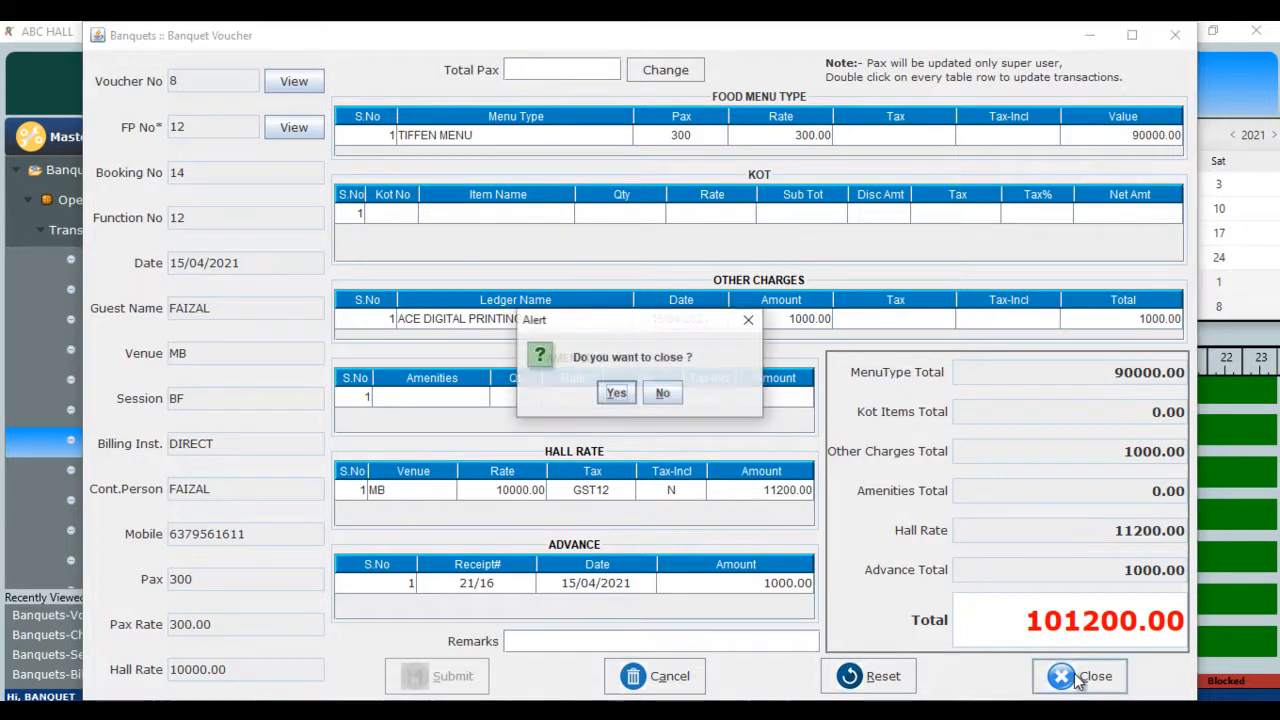
{"action": "left_click", "coordinate": [614, 393]}
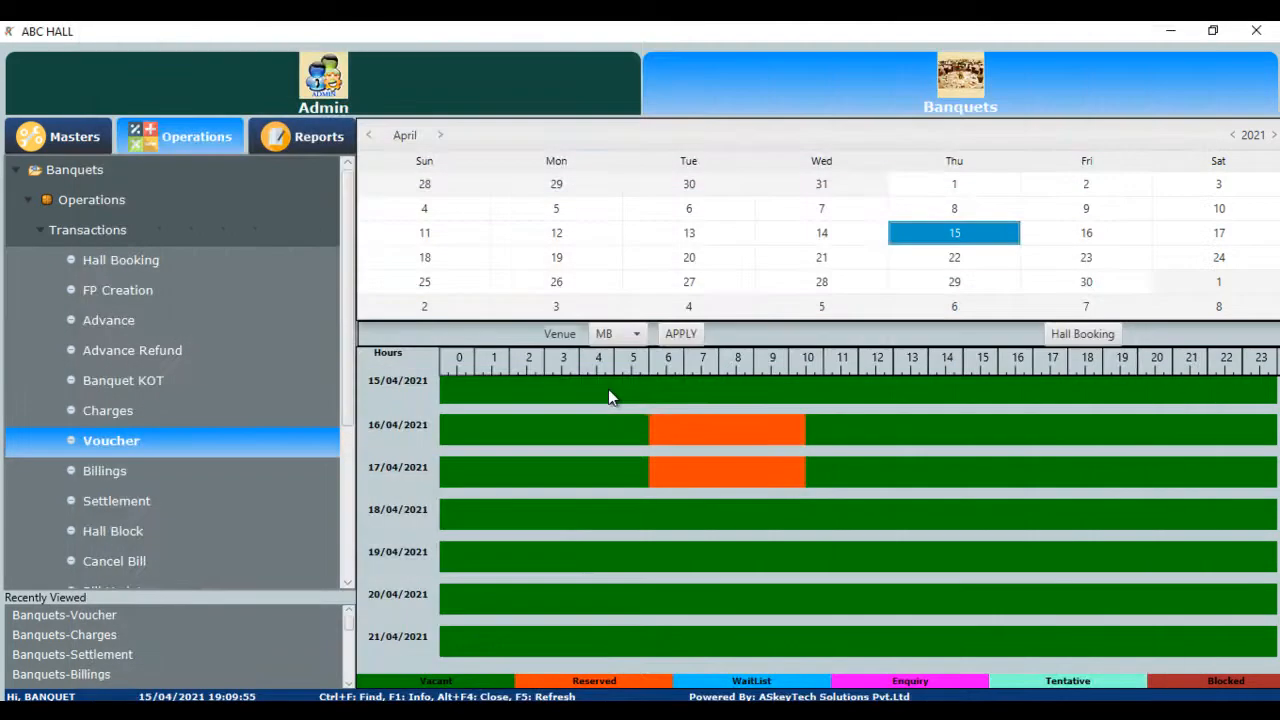
- Load voucher 8 into the bill and review its 1200.00 hall tax, menu and printing charges
{"action": "left_click", "coordinate": [122, 473]}
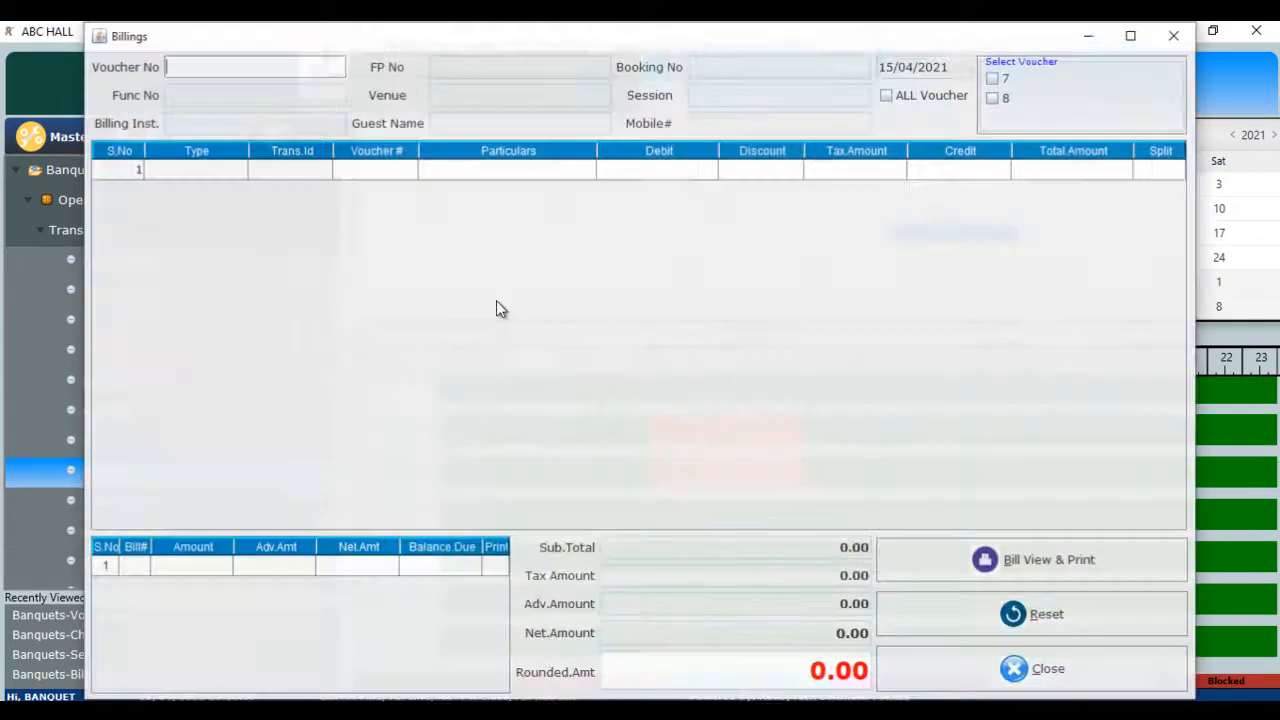
{"action": "key", "text": "Return"}
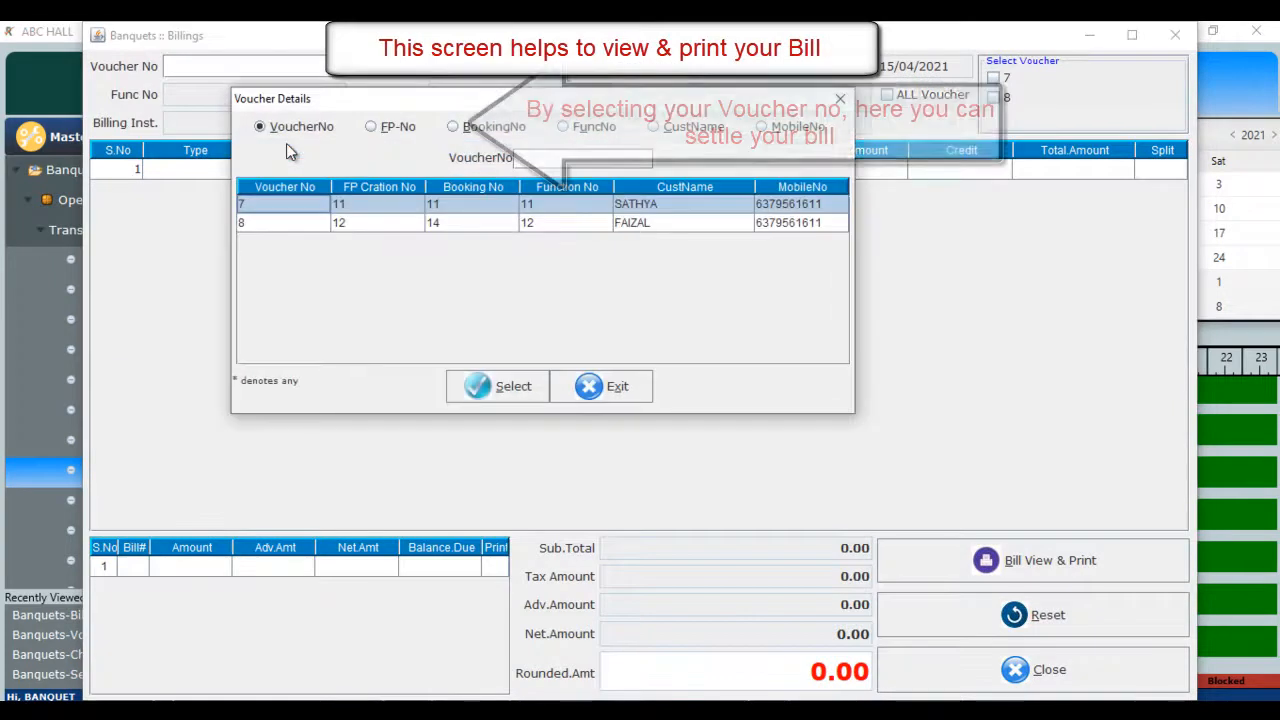
{"action": "key", "text": "Down"}
{"action": "key", "text": "Return"}
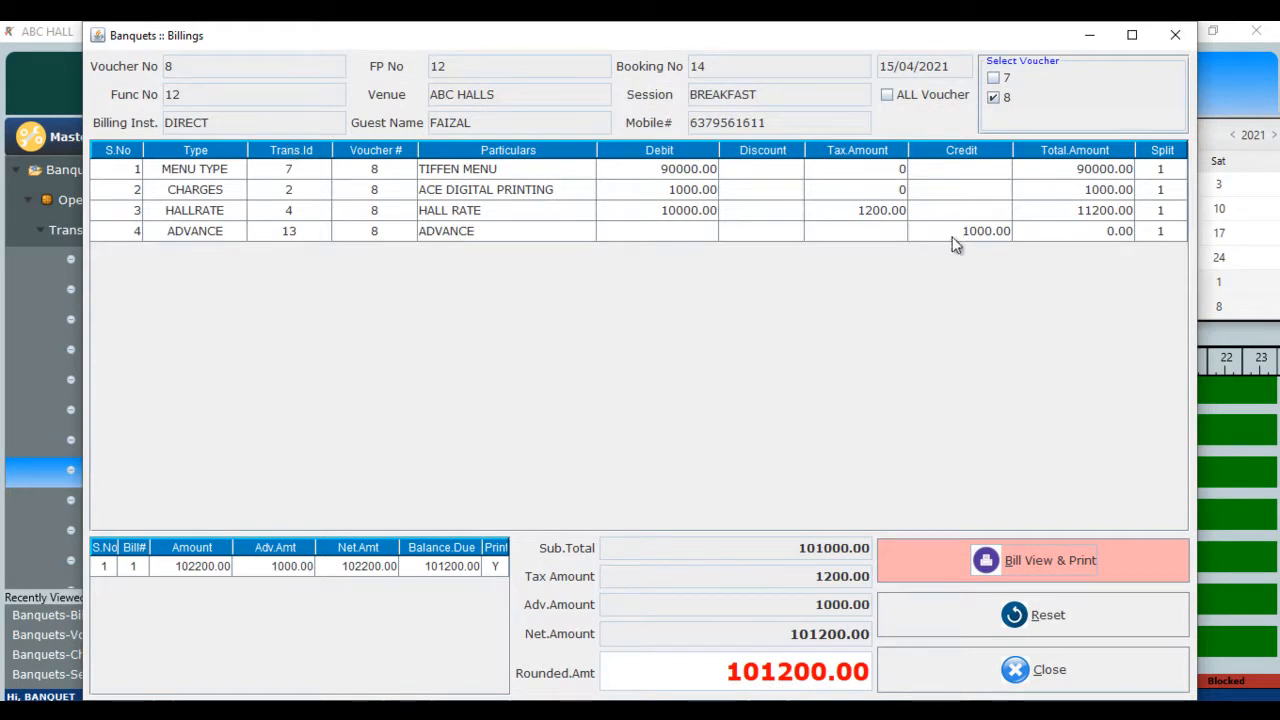
{"action": "left_click", "coordinate": [834, 215]}
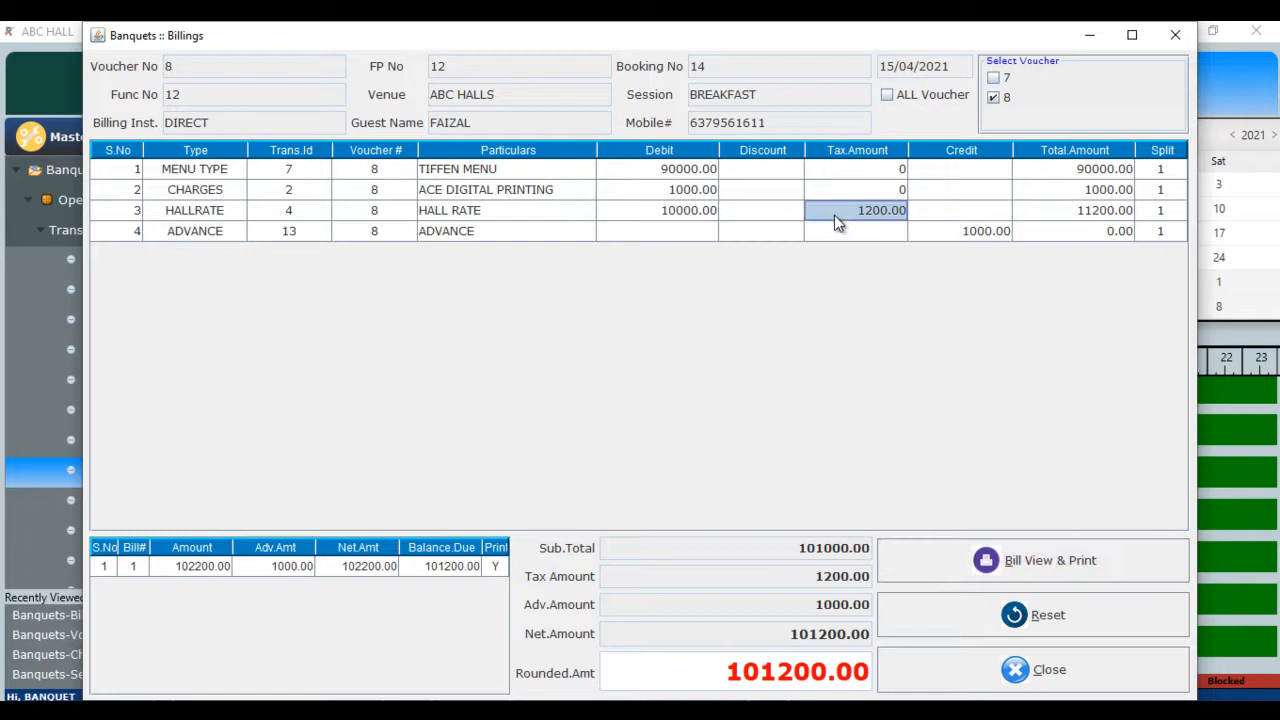
{"action": "left_click", "coordinate": [639, 176]}
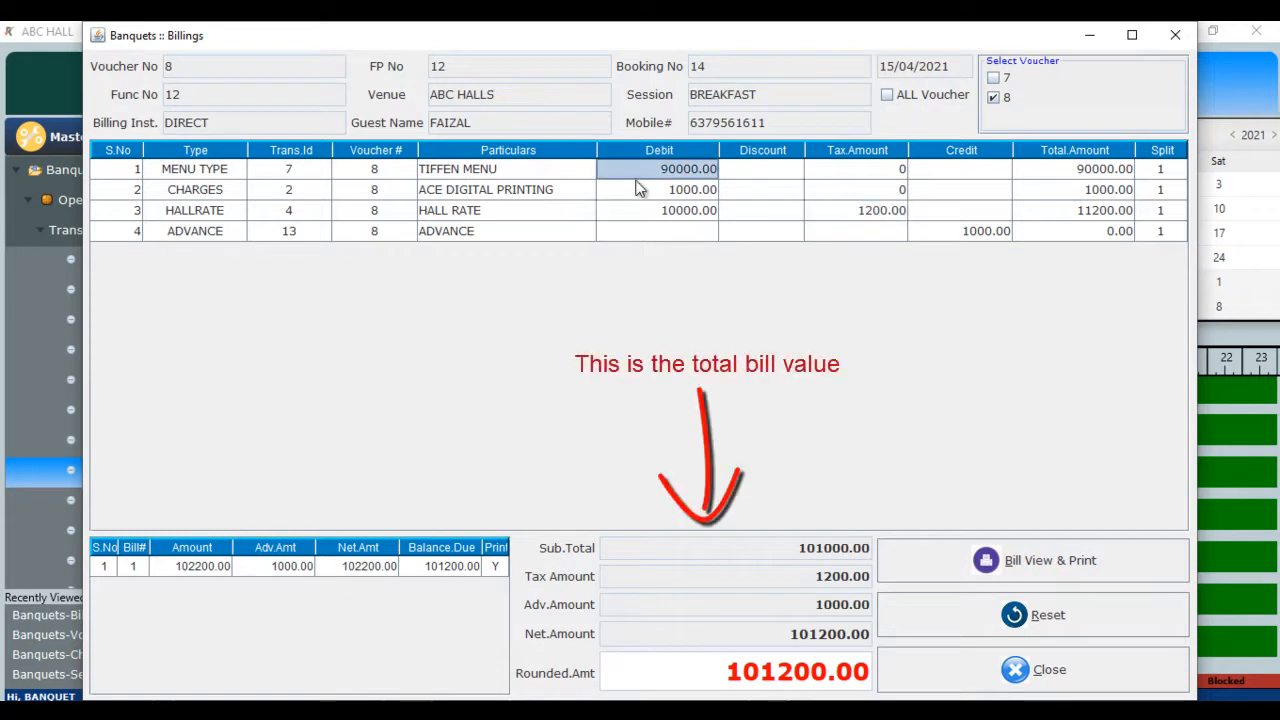
{"action": "left_click", "coordinate": [639, 196]}
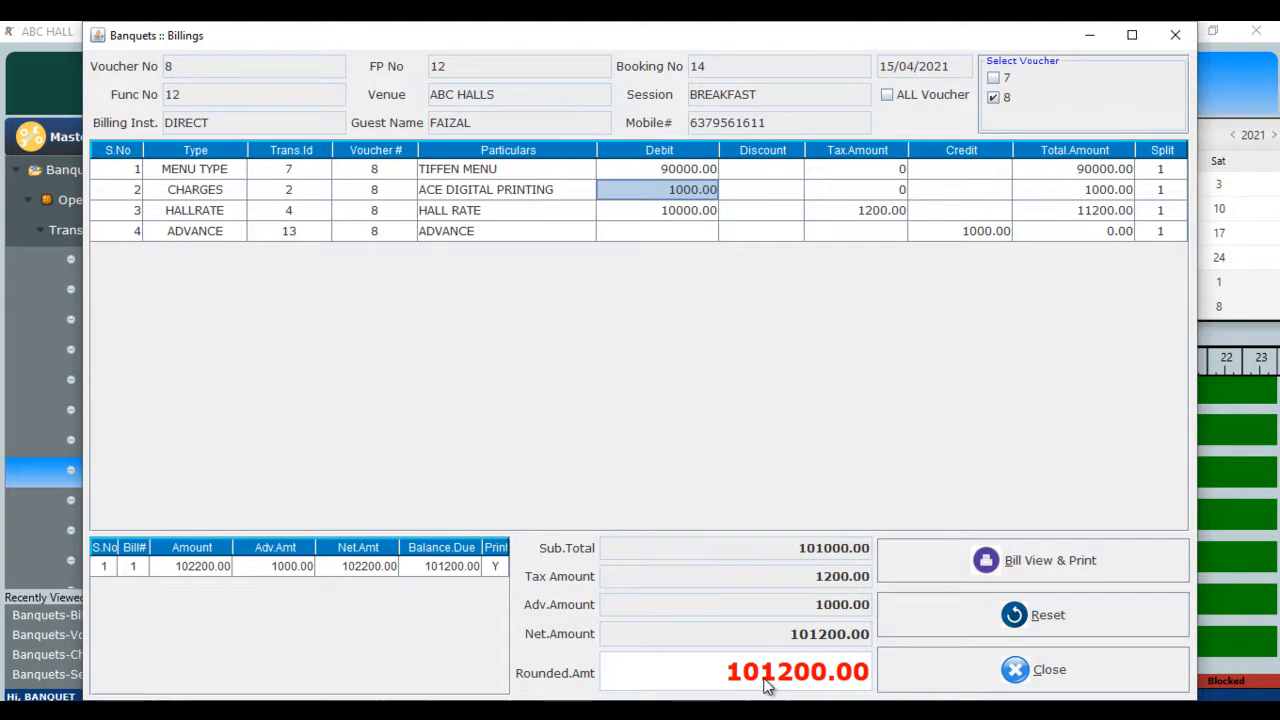
- Save the 101200.00 bill and confirm the invoice in the Bill Preview
{"action": "left_click", "coordinate": [1026, 566]}
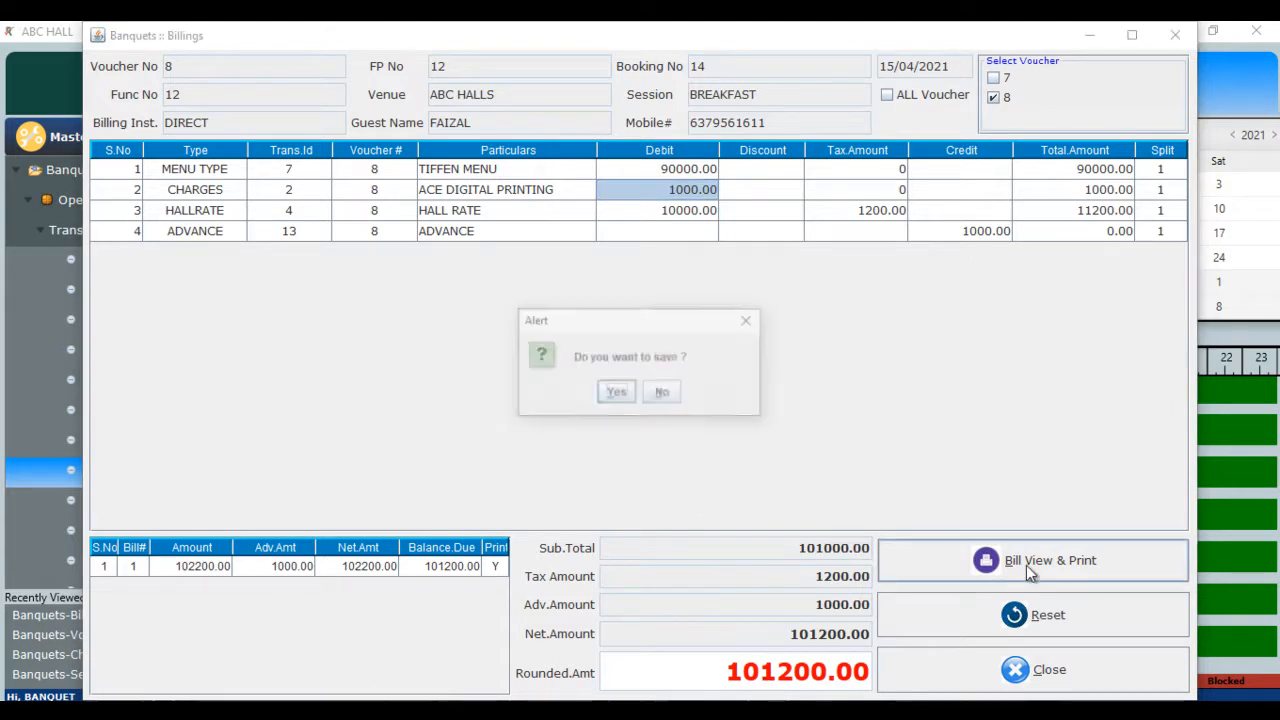
{"action": "left_click", "coordinate": [616, 394]}
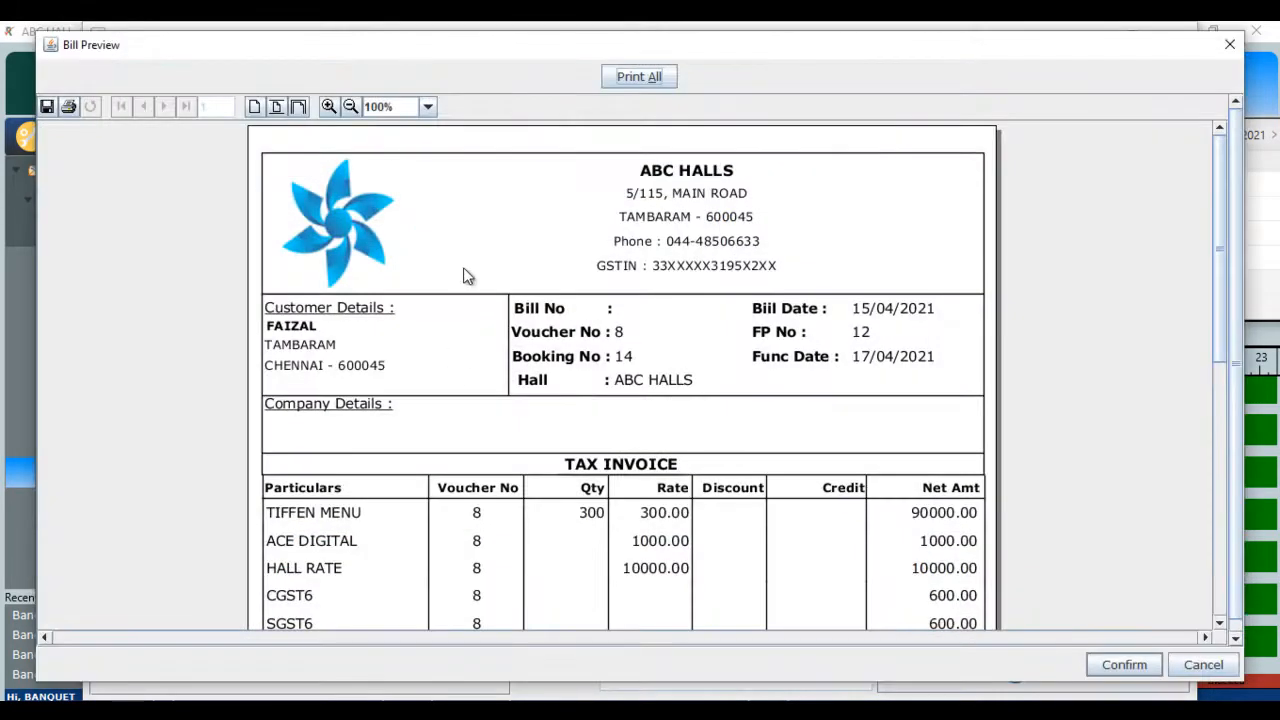
{"action": "left_click", "coordinate": [1222, 585]}
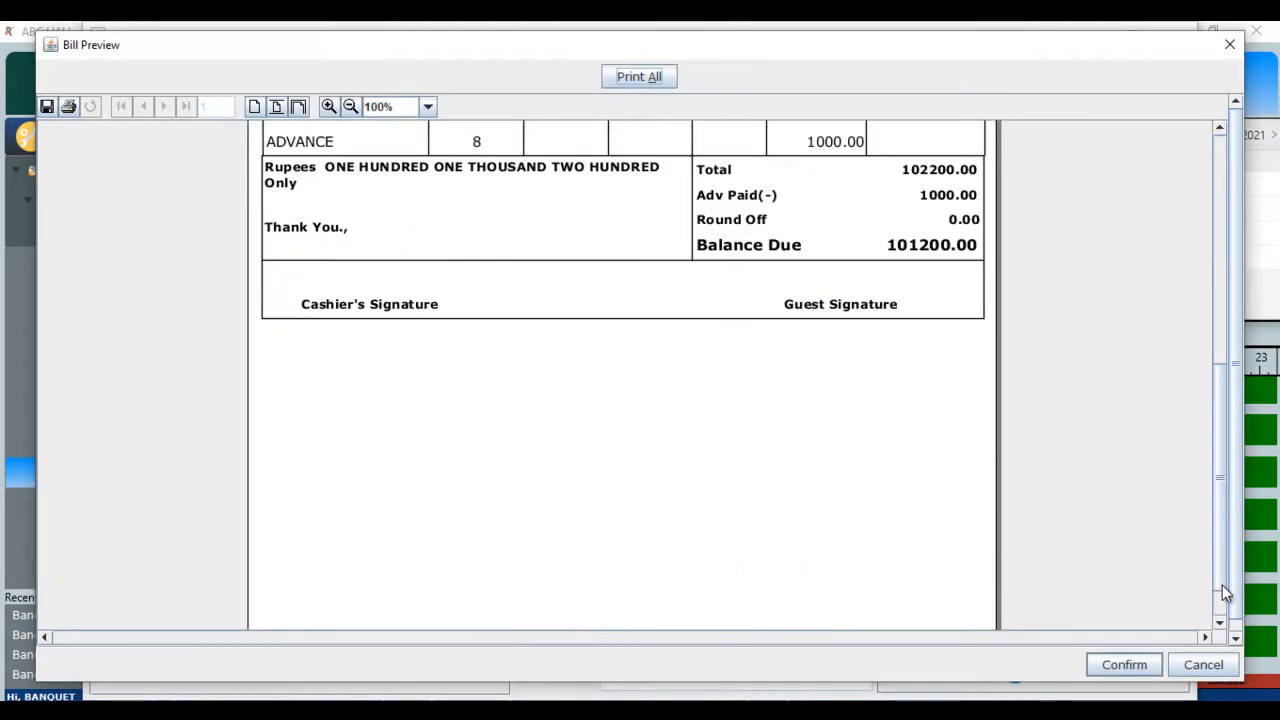
{"action": "left_click", "coordinate": [1122, 666]}
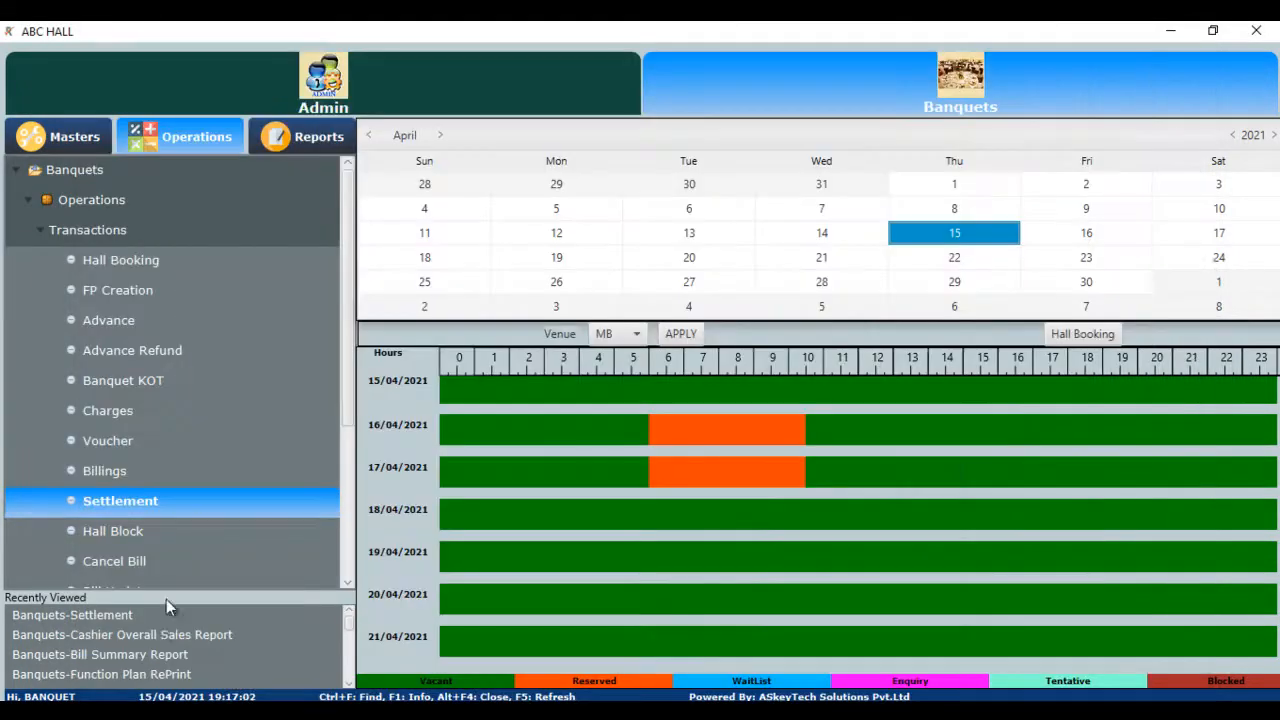
- Settle the wedding bill's full 101200.00 balance in CASH and close the Settlement form
{"action": "double_click", "coordinate": [145, 504]}
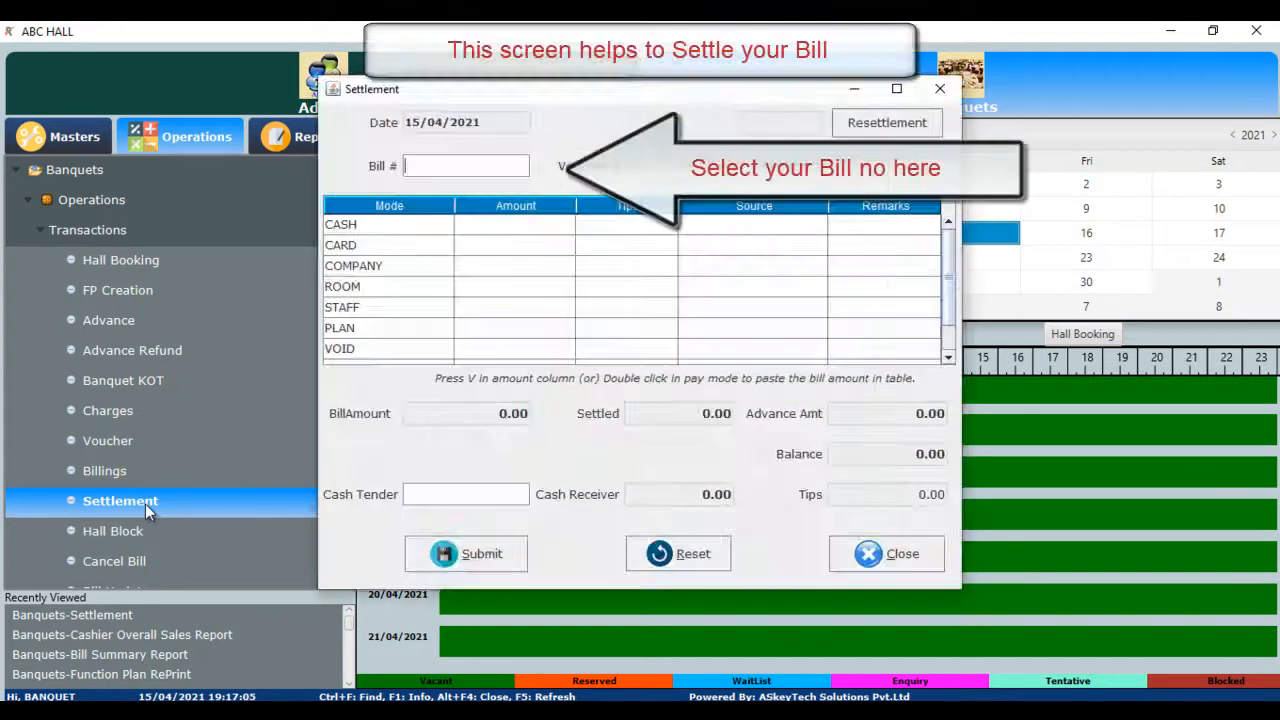
{"action": "double_click", "coordinate": [433, 168]}
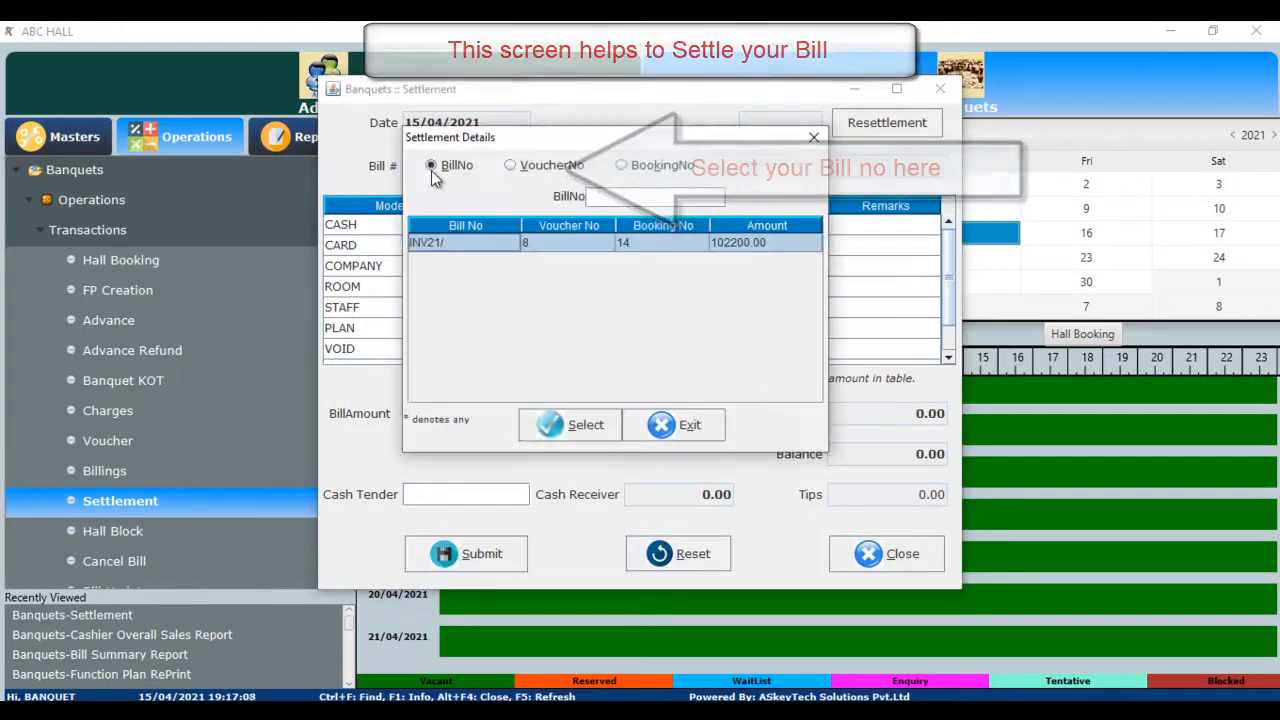
{"action": "key", "text": "Return"}
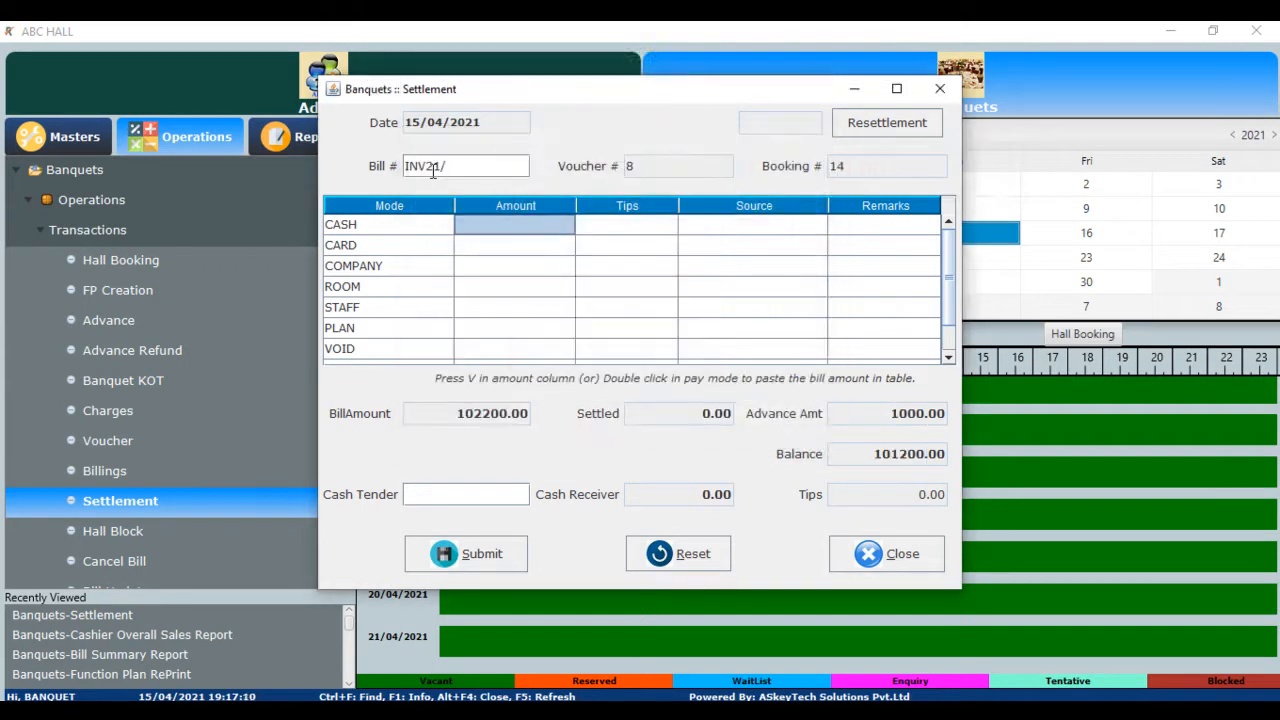
{"action": "double_click", "coordinate": [398, 231]}
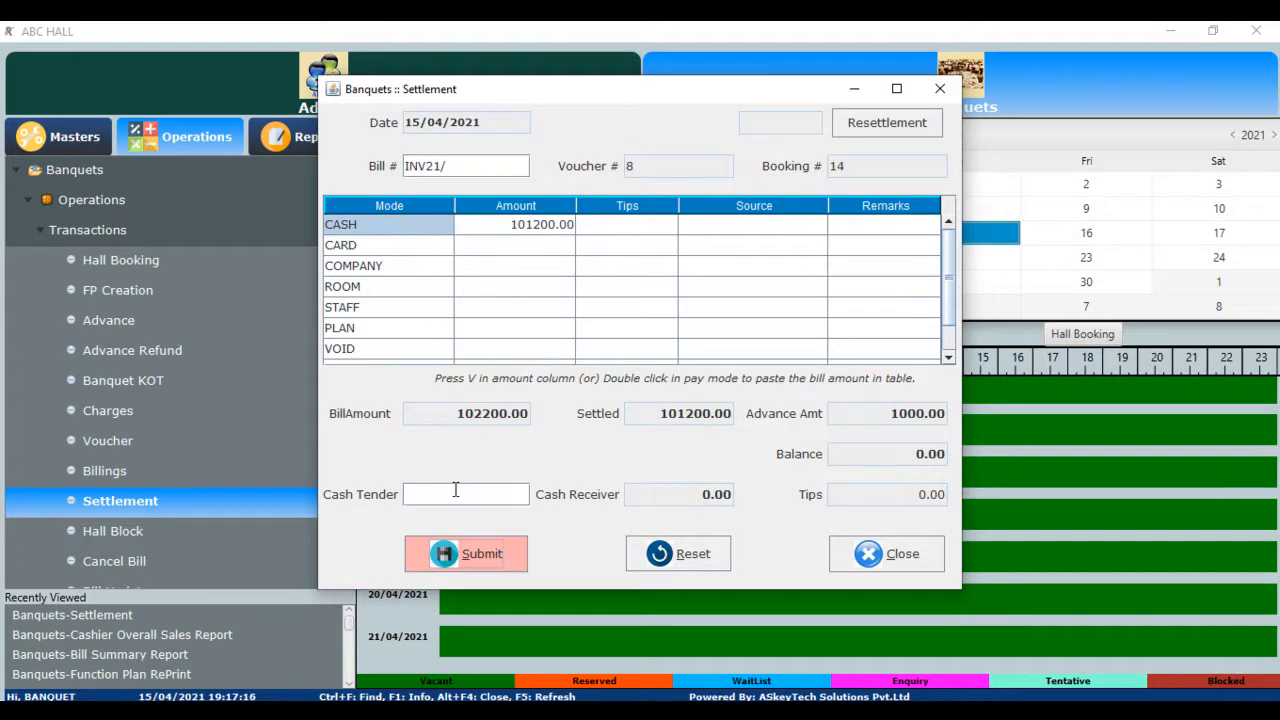
{"action": "left_click", "coordinate": [461, 558]}
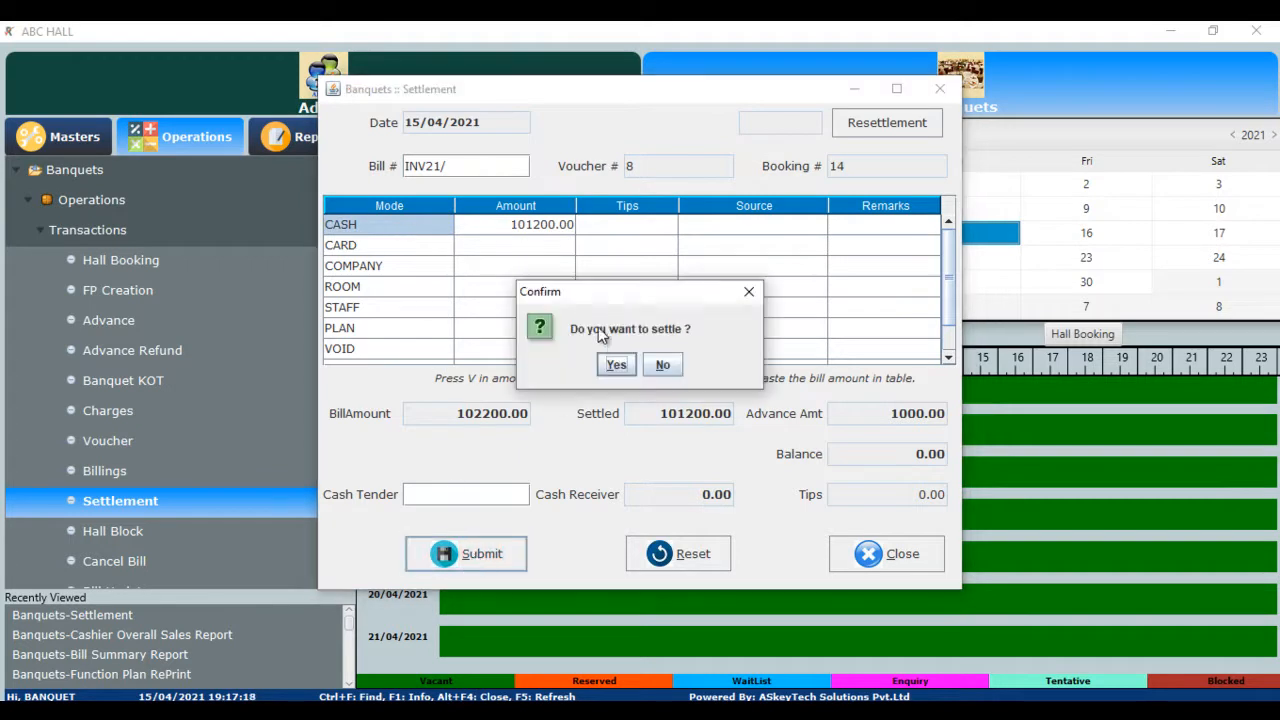
{"action": "left_click", "coordinate": [616, 366]}
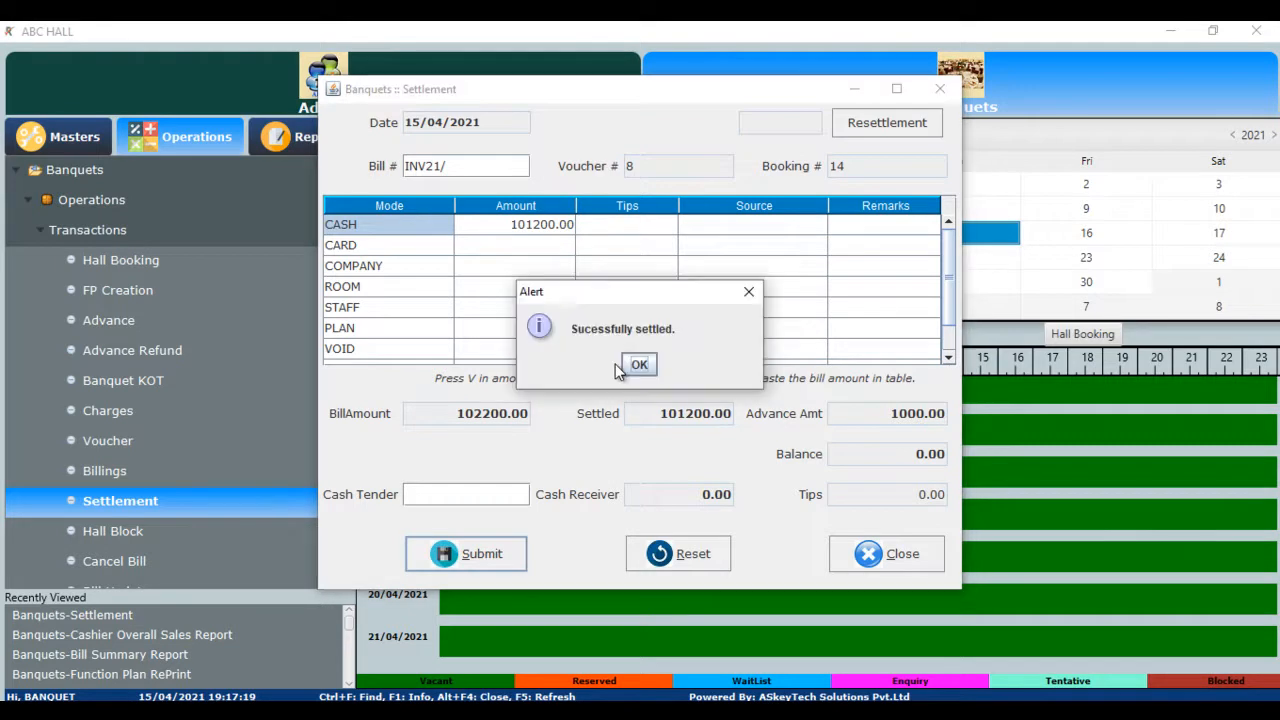
{"action": "left_click", "coordinate": [639, 365]}
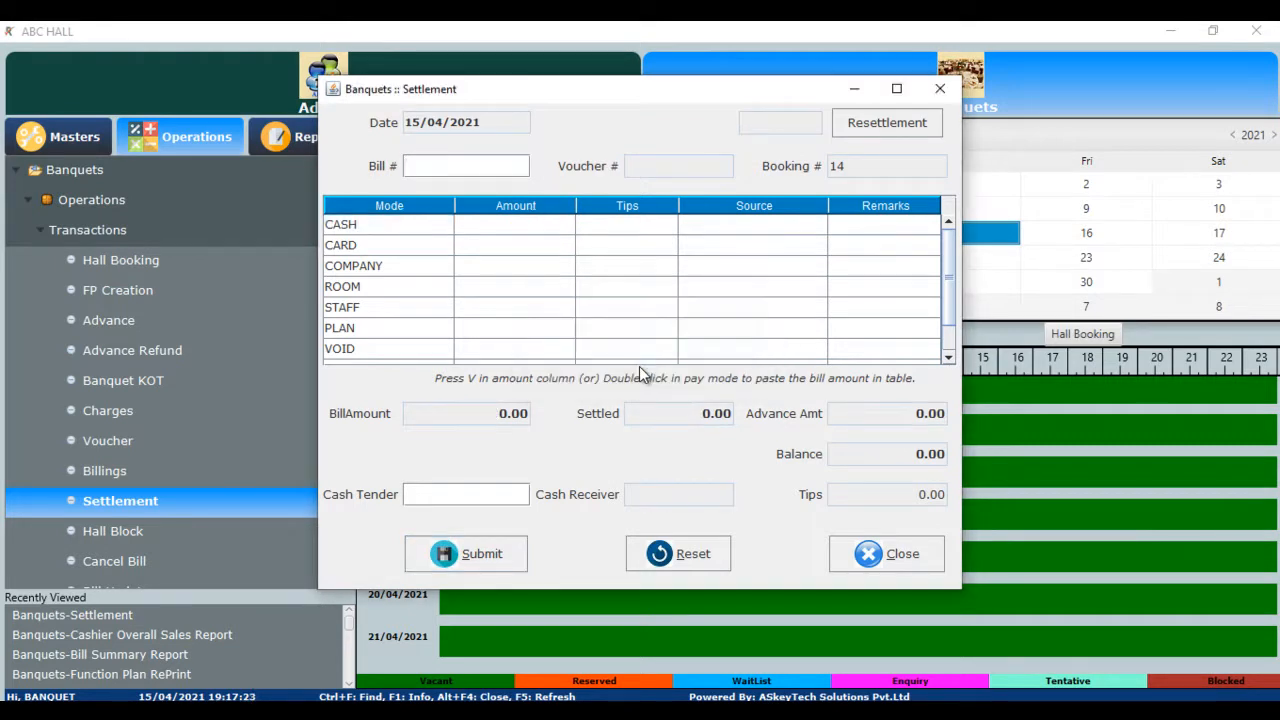
{"action": "left_click", "coordinate": [886, 555]}
- Generate the Item Consumption Report for function plan 11
{"action": "left_click", "coordinate": [616, 365]}
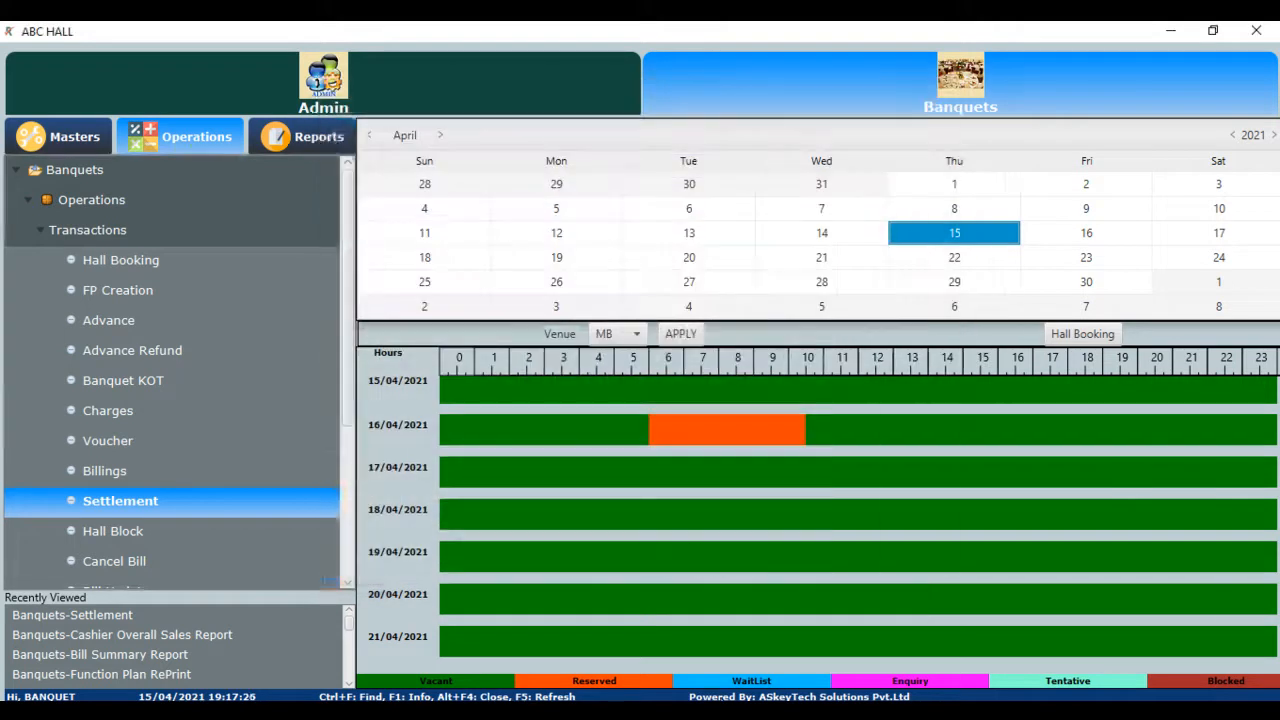
{"action": "left_click", "coordinate": [305, 136]}
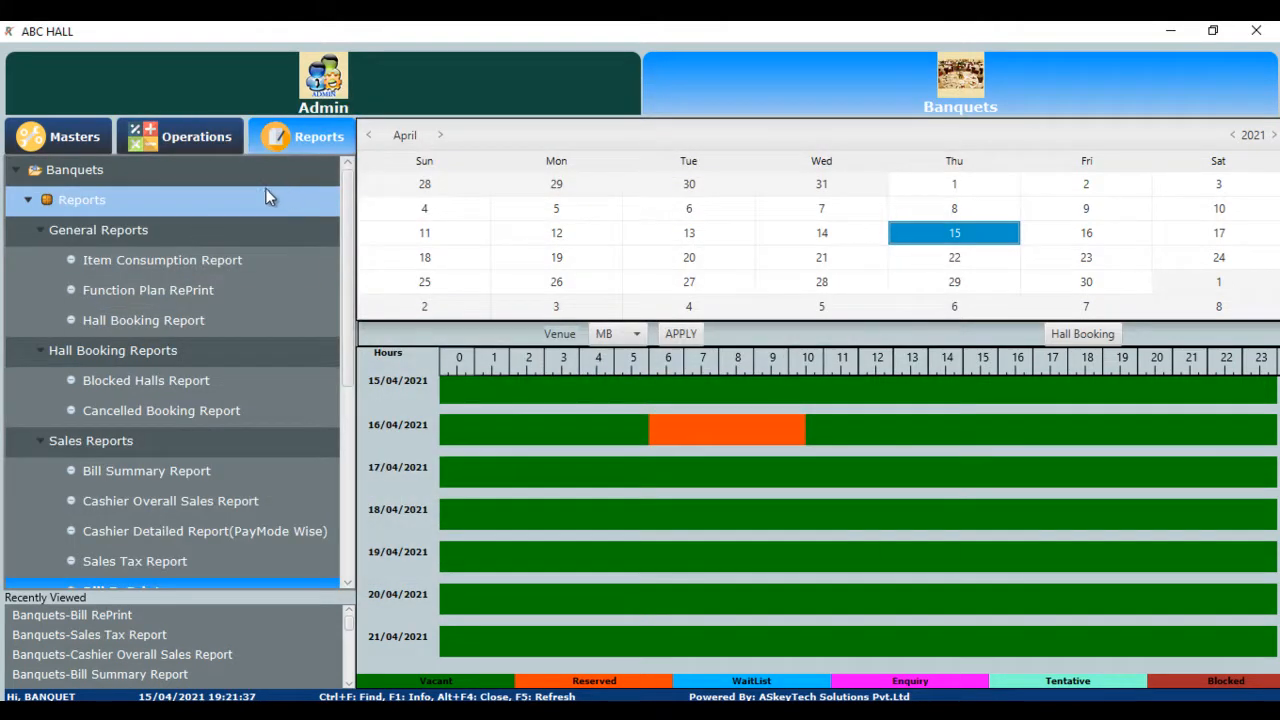
{"action": "left_click", "coordinate": [142, 262]}
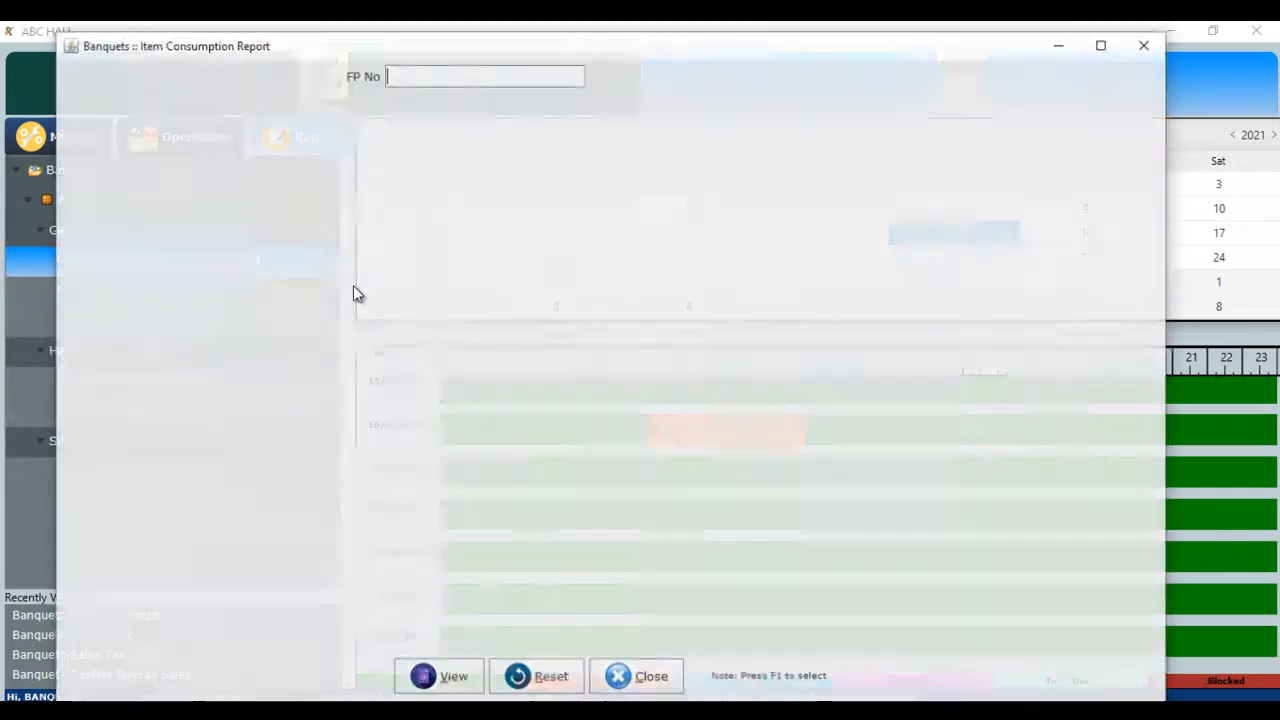
{"action": "key", "text": "F1"}
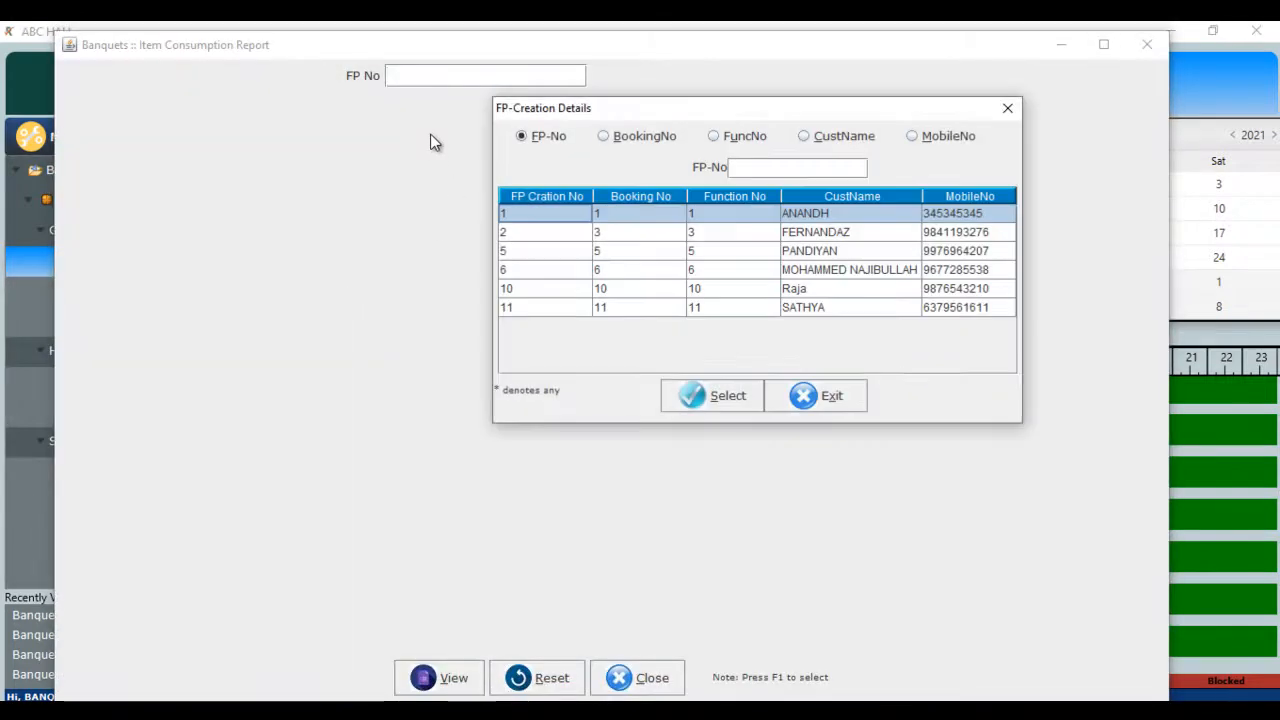
{"action": "key", "text": "Down"}
{"action": "key", "text": "Down"}
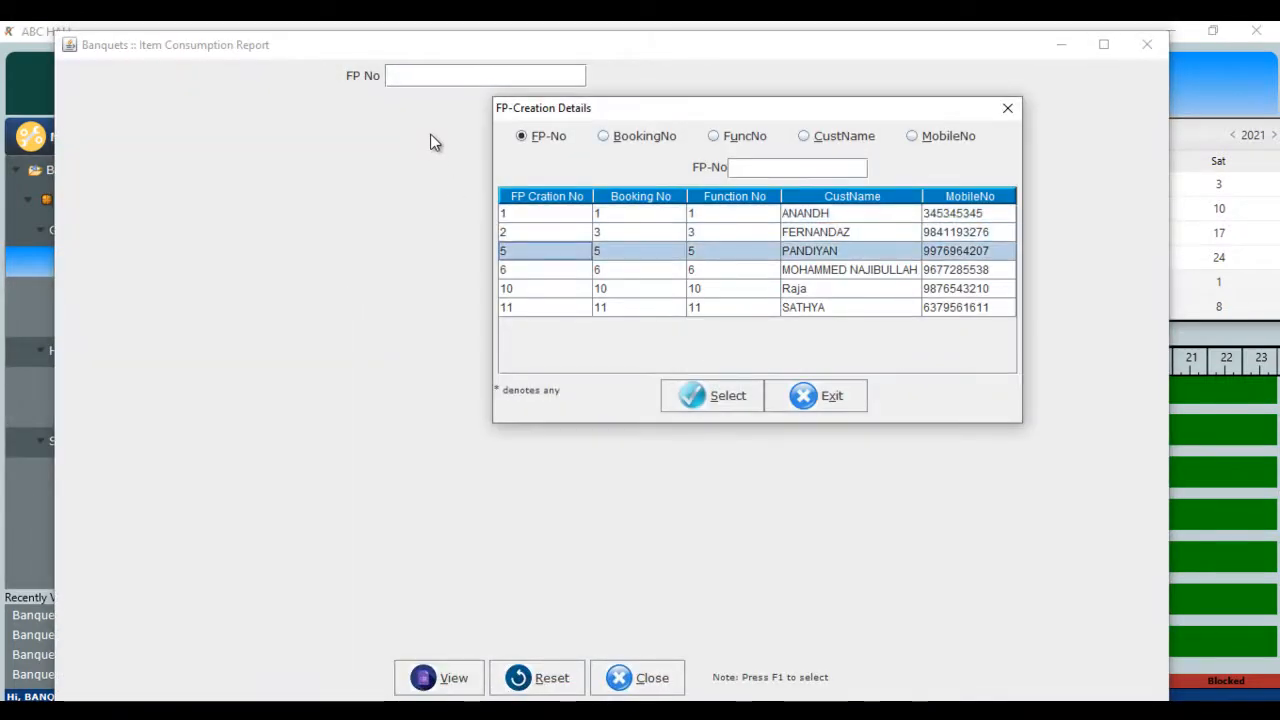
{"action": "key", "text": "Down"}
{"action": "key", "text": "Down"}
{"action": "key", "text": "Down"}
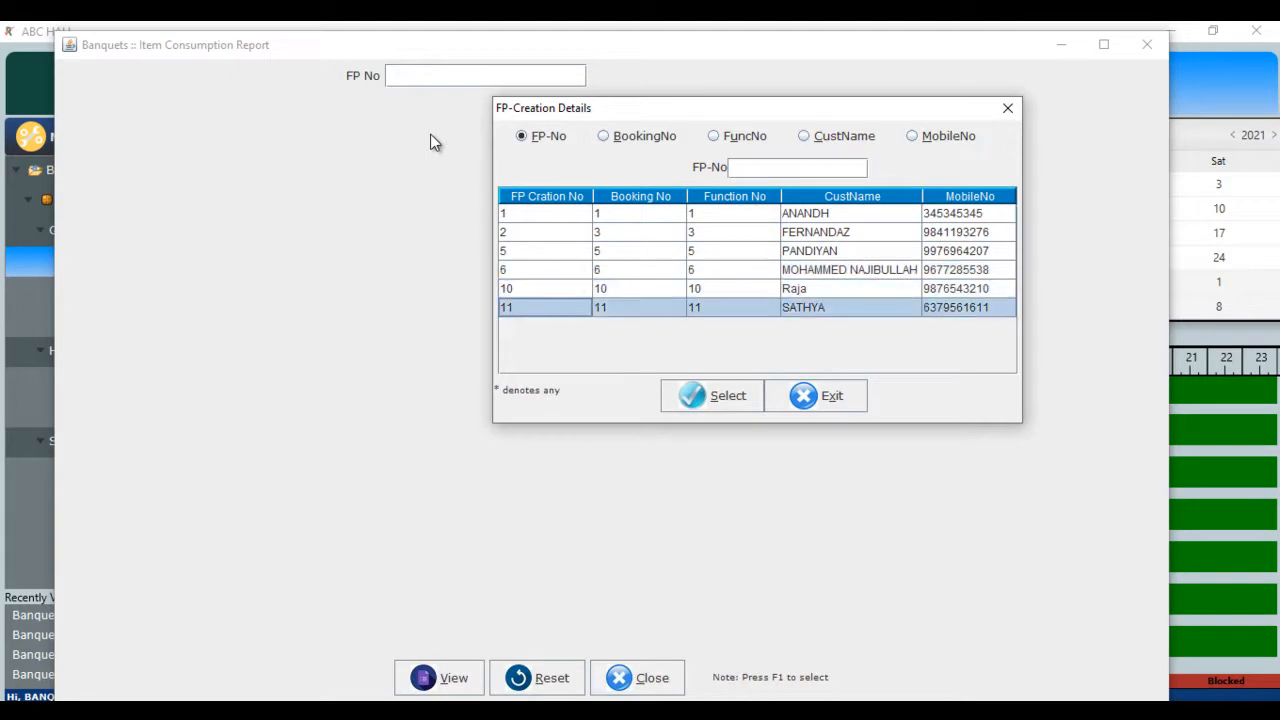
{"action": "key", "text": "Return"}
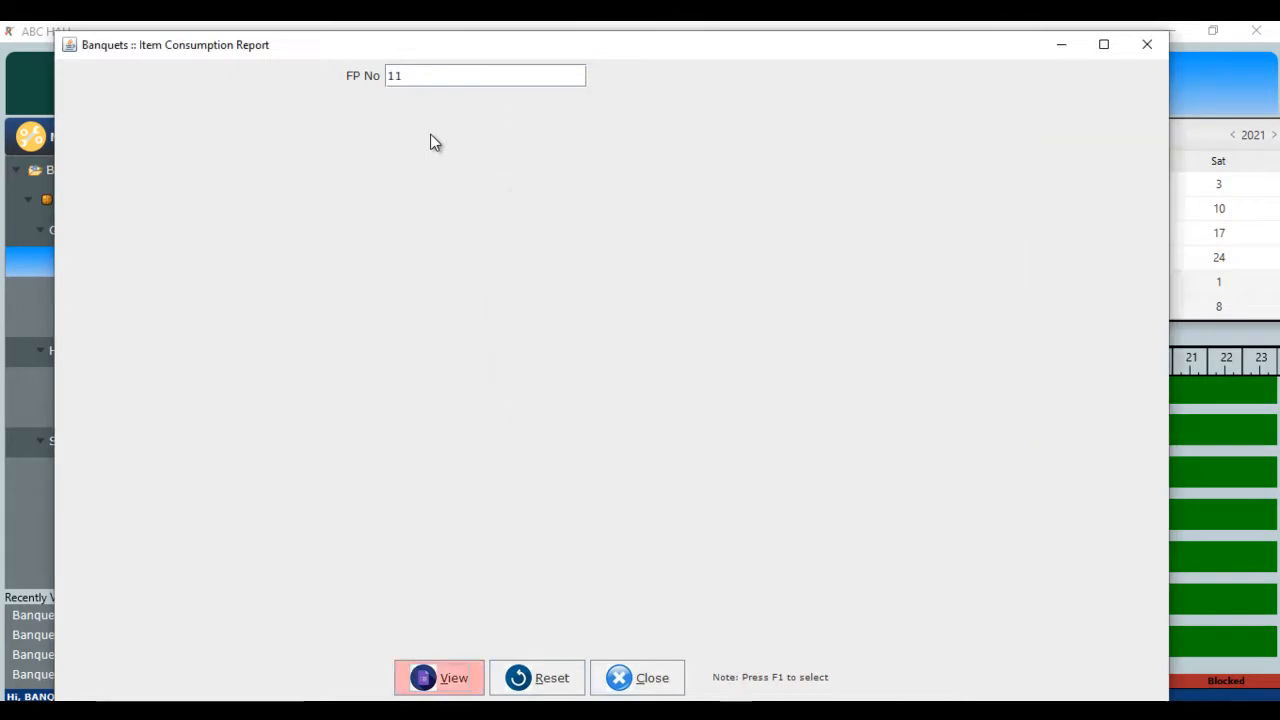
{"action": "key", "text": "Return"}
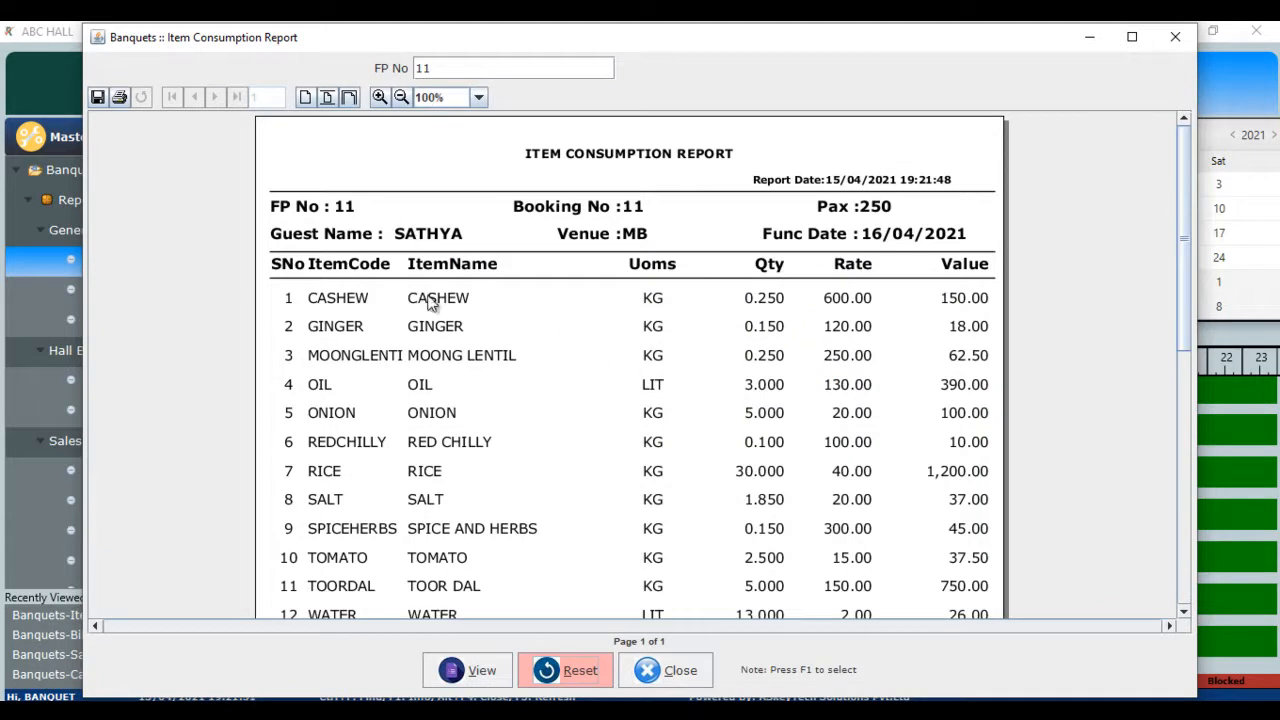
- Review the report's 13 raw items totalling 3,526.00, then close it
{"action": "scroll", "coordinate": [491, 365], "scroll_direction": "down", "scroll_amount": 3}
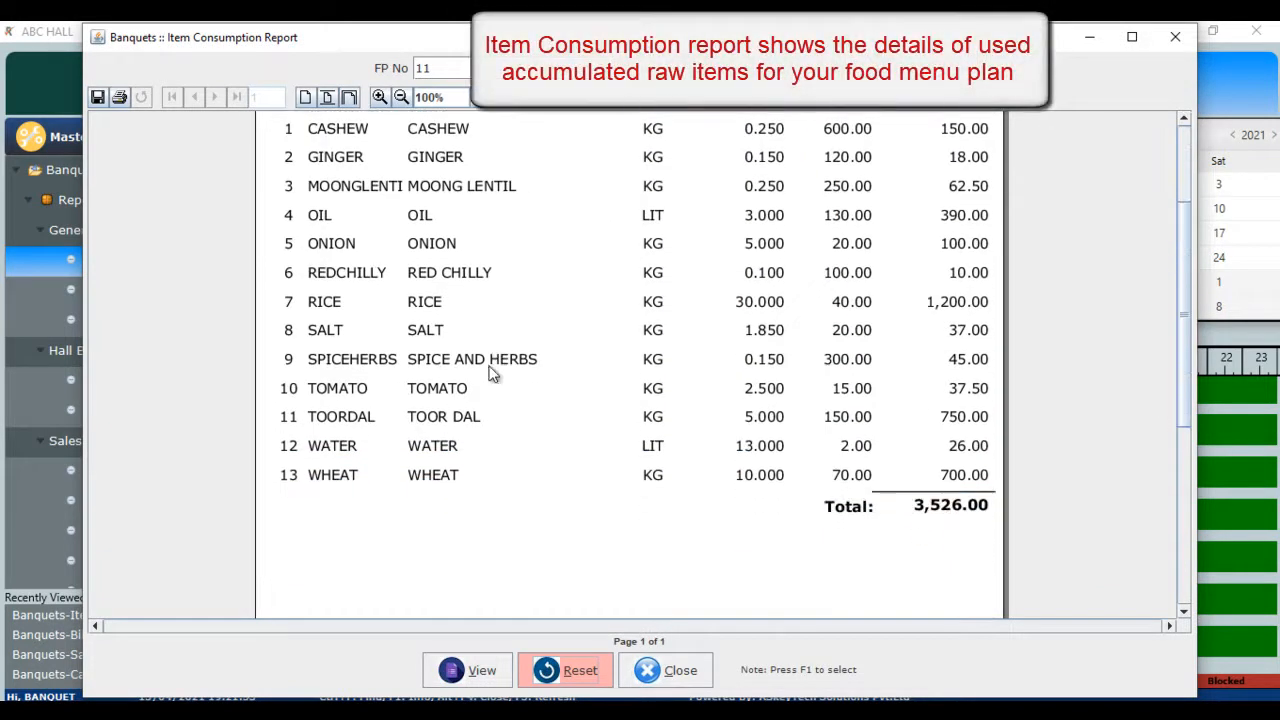
{"action": "scroll", "coordinate": [543, 455], "scroll_direction": "up", "scroll_amount": 1}
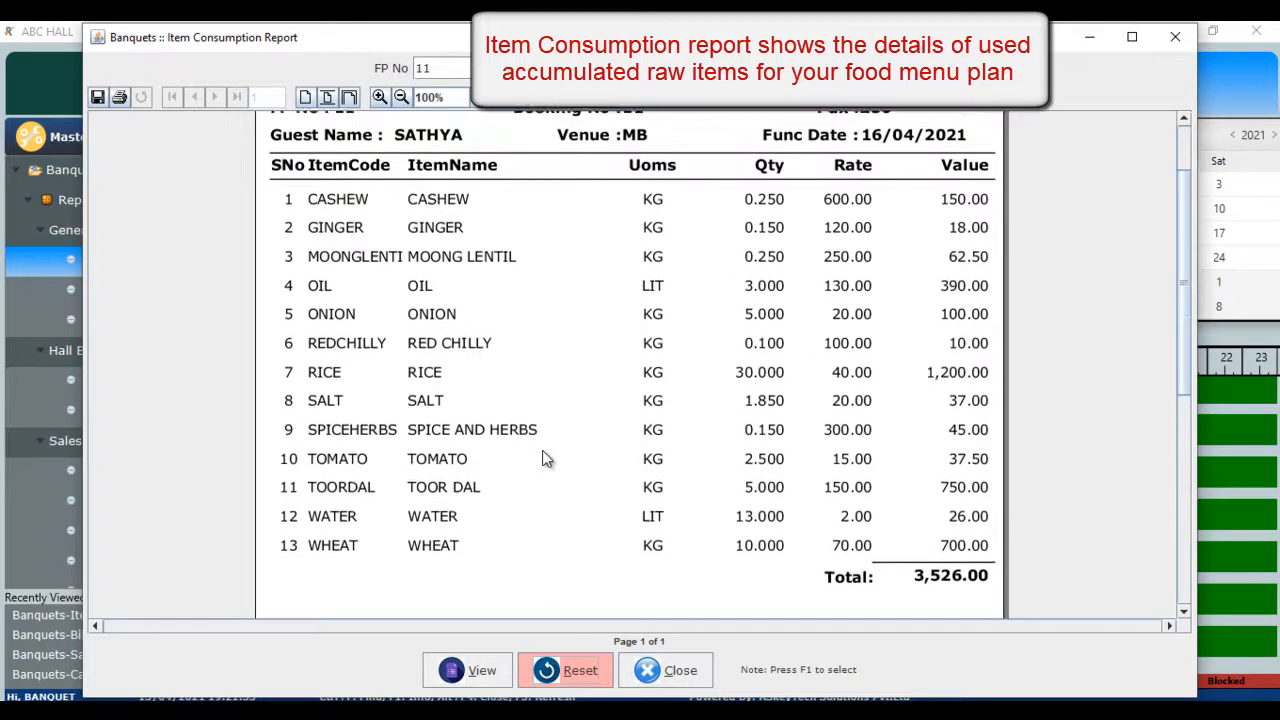
{"action": "scroll", "coordinate": [543, 458], "scroll_direction": "up", "scroll_amount": 1}
{"action": "scroll", "coordinate": [543, 458], "scroll_direction": "up", "scroll_amount": 1}
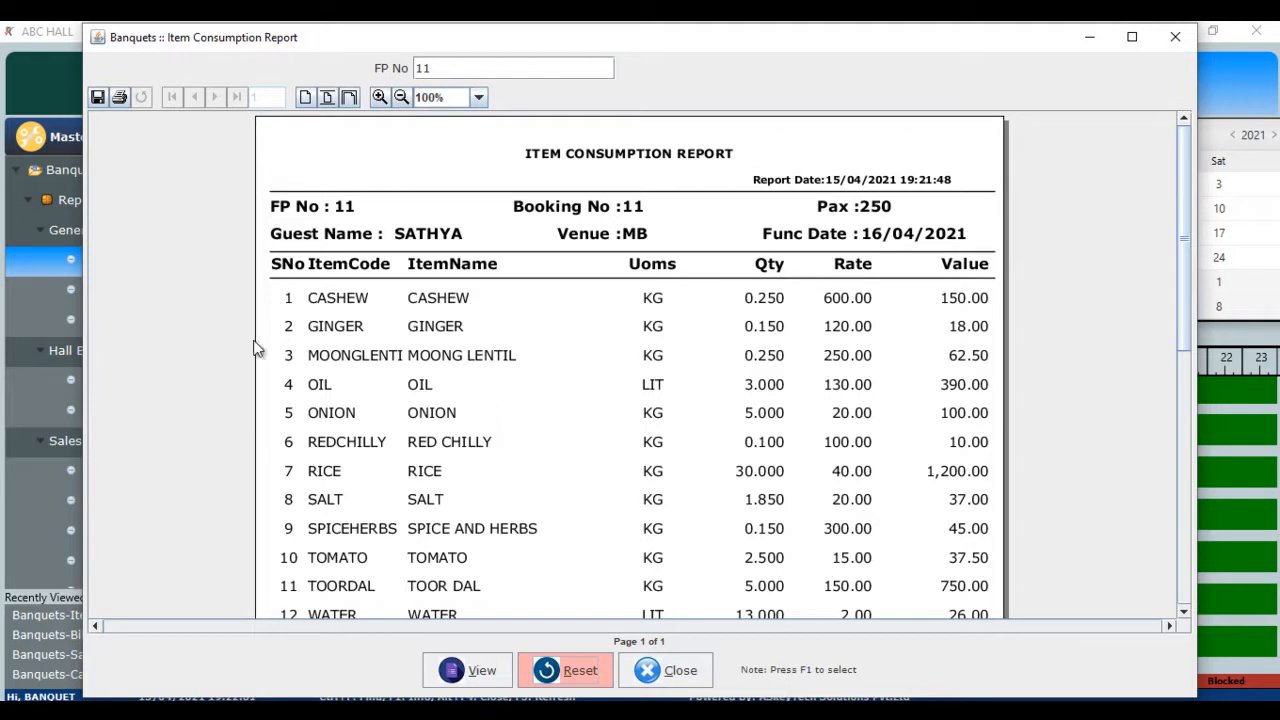
{"action": "scroll", "coordinate": [663, 452], "scroll_direction": "down", "scroll_amount": 4}
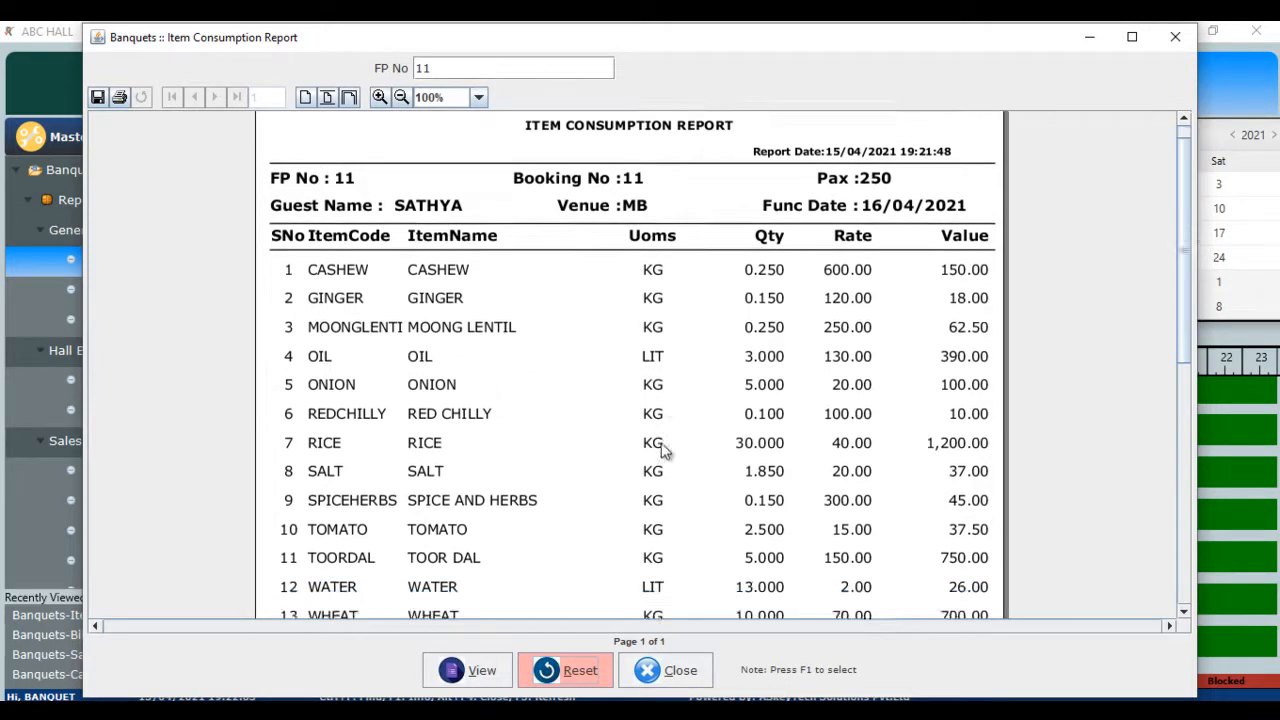
{"action": "scroll", "coordinate": [663, 452], "scroll_direction": "up", "scroll_amount": 4}
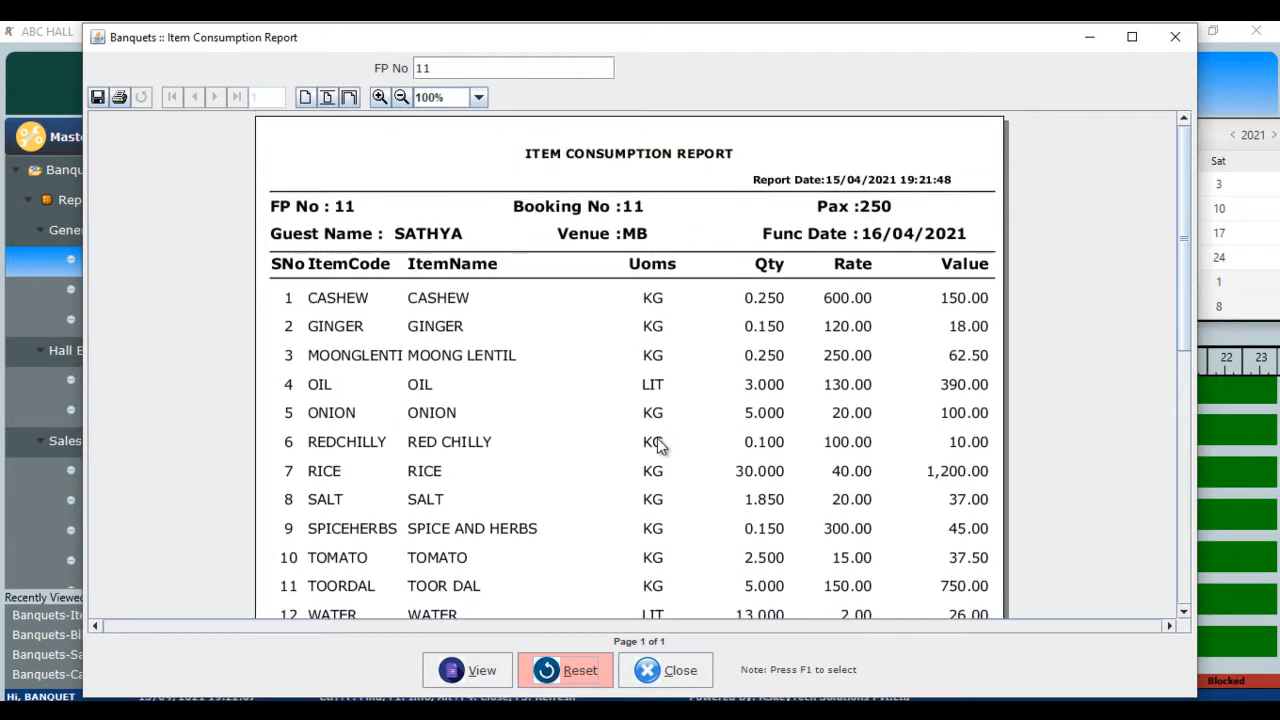
{"action": "scroll", "coordinate": [571, 466], "scroll_direction": "down", "scroll_amount": 3}
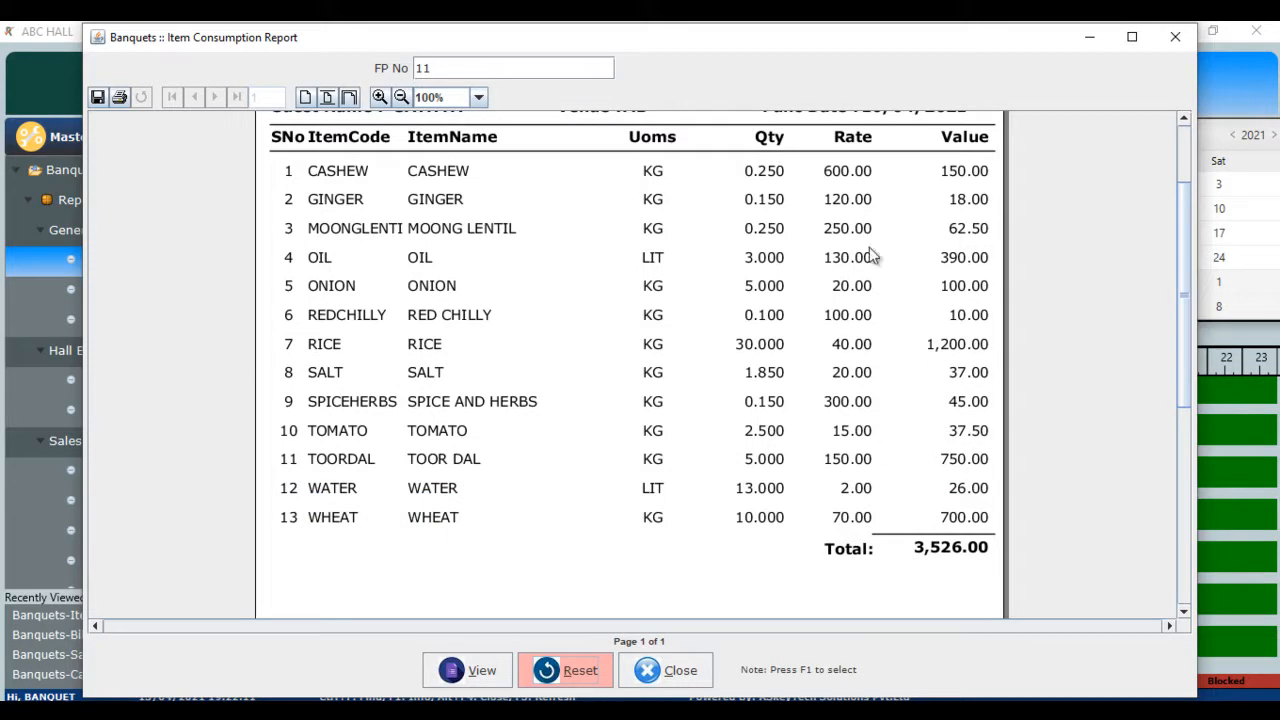
{"action": "left_click", "coordinate": [679, 672]}
{"action": "left_click", "coordinate": [615, 393]}
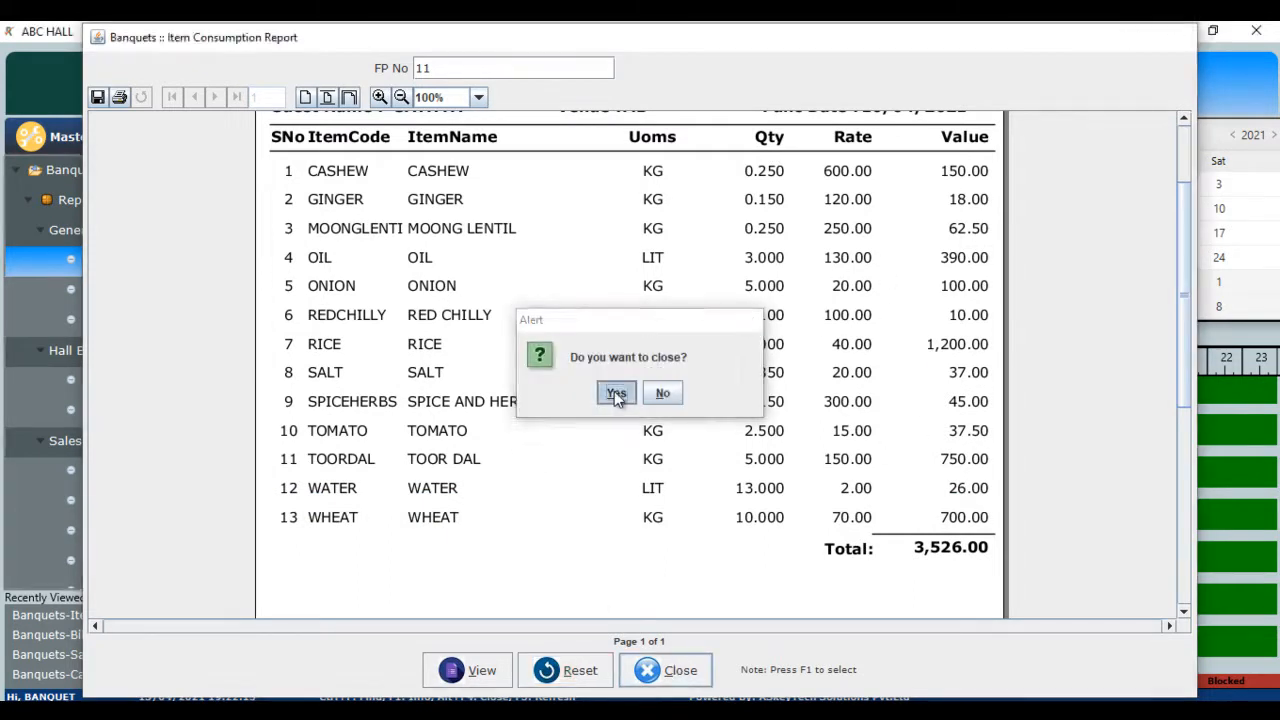
- Bring up the Function Plan Re-Print for function plan 11
{"action": "left_click", "coordinate": [159, 301]}
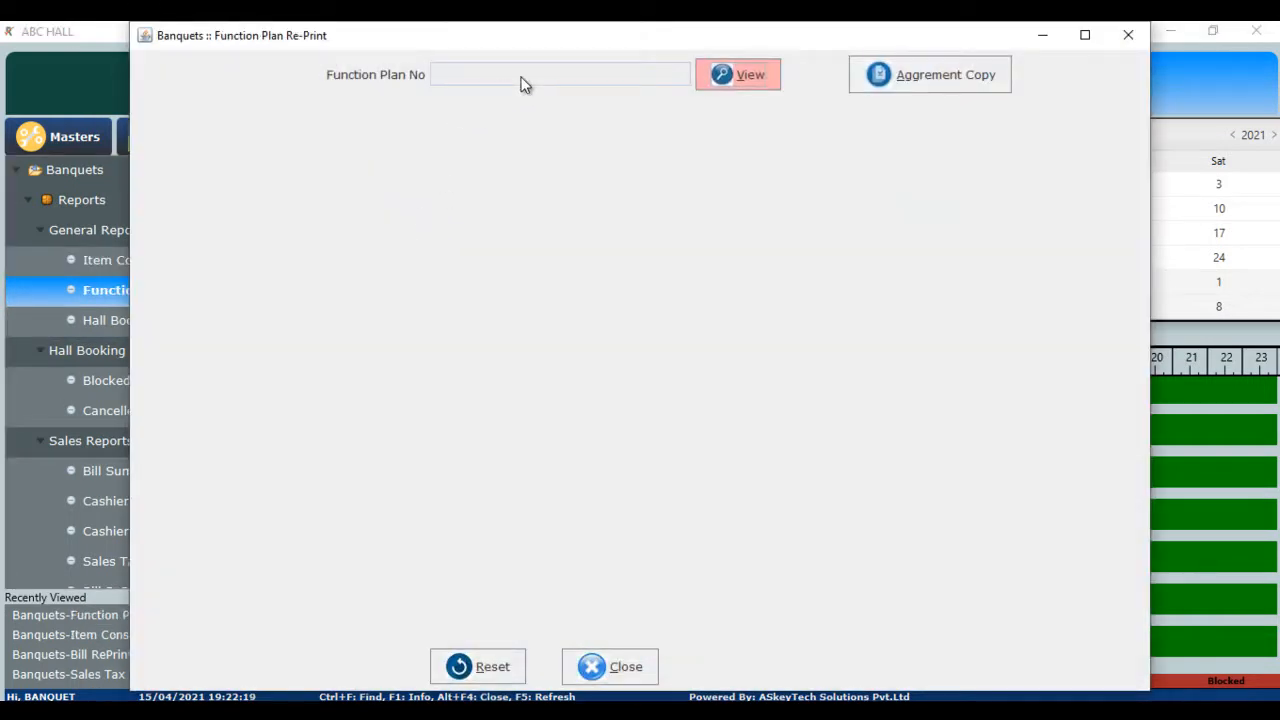
{"action": "left_click", "coordinate": [521, 85]}
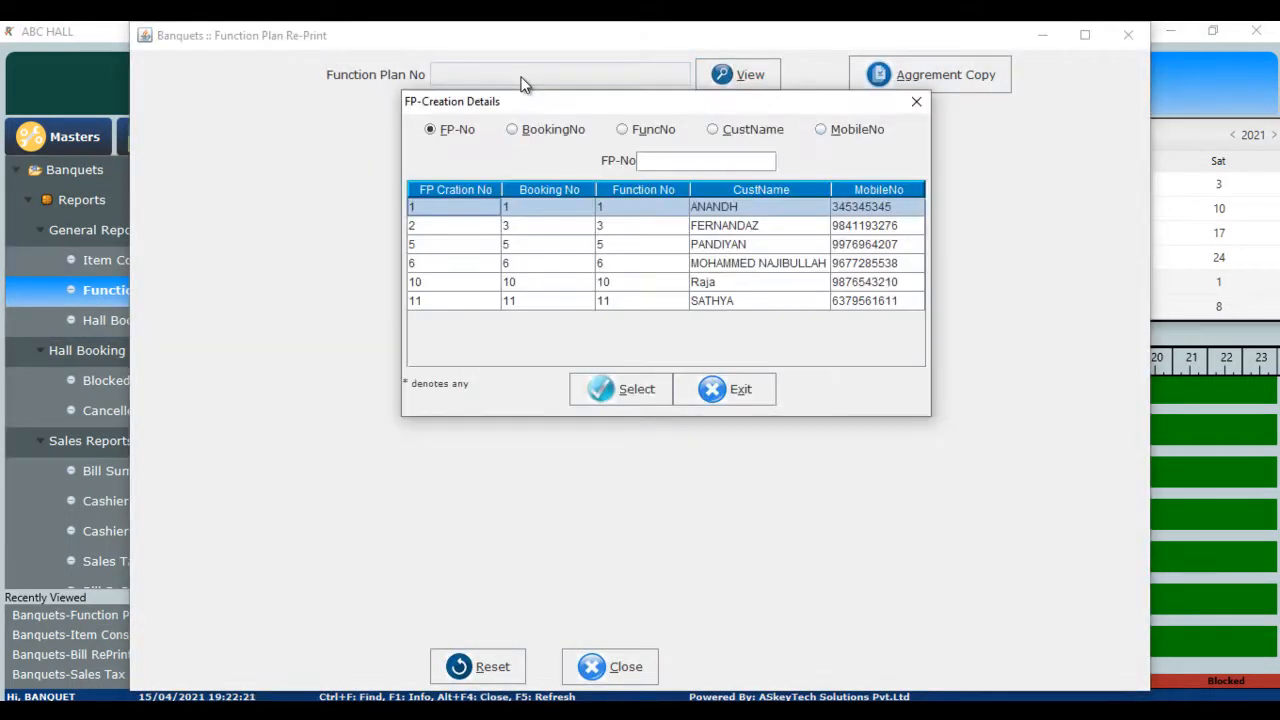
{"action": "key", "text": "Down"}
{"action": "key", "text": "Down"}
{"action": "key", "text": "Down"}
{"action": "key", "text": "Down"}
{"action": "key", "text": "Down"}
{"action": "left_click", "coordinate": [521, 80]}
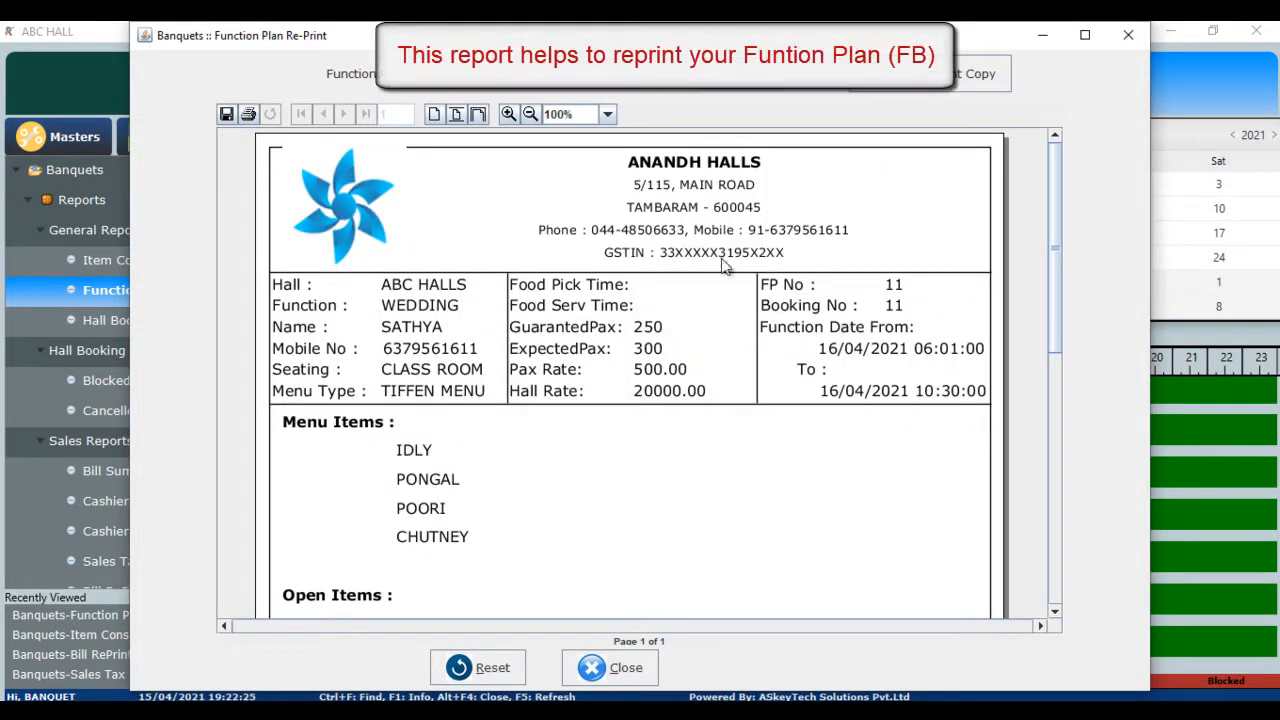
- Check the WEDDING plan's TIFFEN MENU and 143050.85 balance due, then close the reprint
{"action": "scroll", "coordinate": [605, 395], "scroll_direction": "down", "scroll_amount": 1}
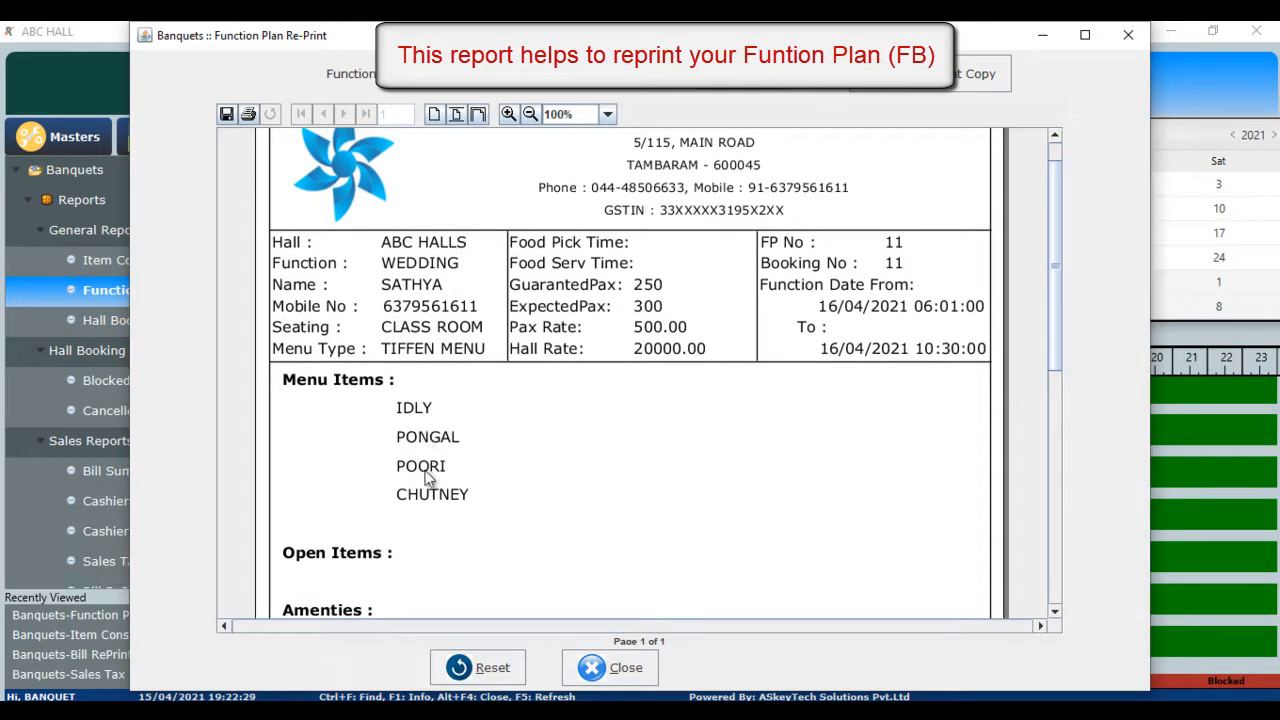
{"action": "left_click_drag", "start_coordinate": [1055, 345], "coordinate": [1071, 518]}
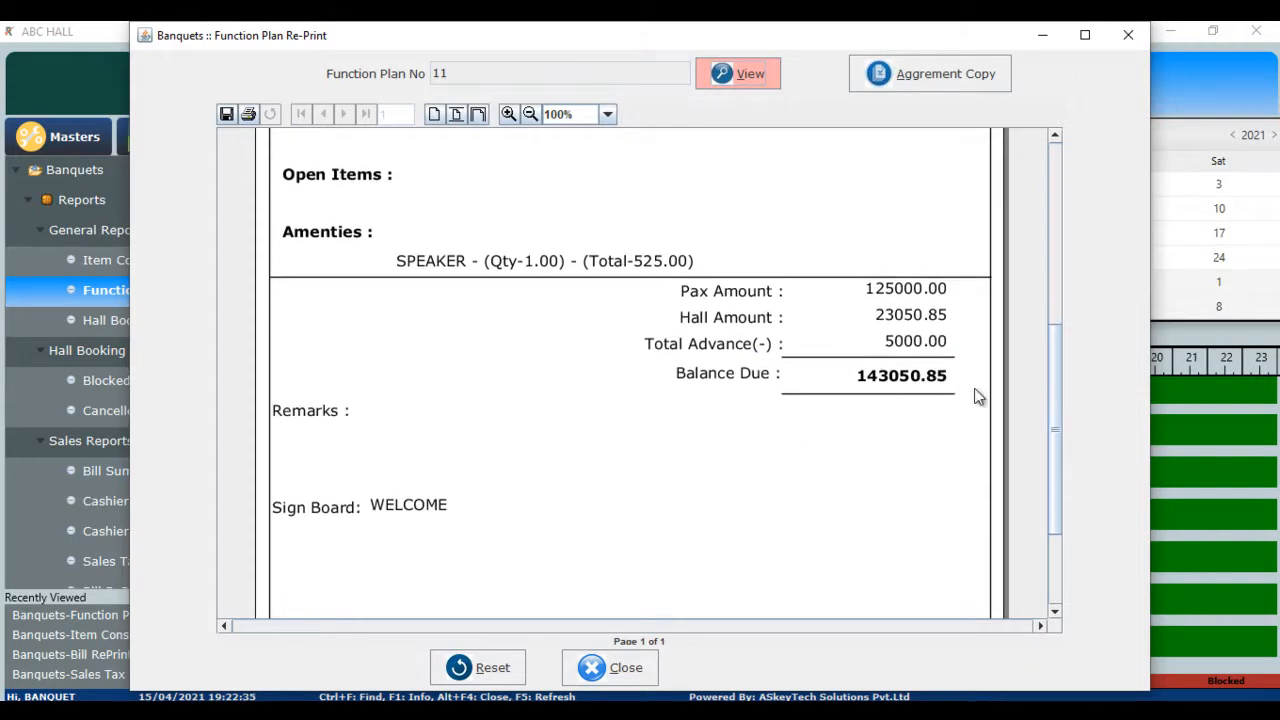
{"action": "left_click_drag", "start_coordinate": [1055, 373], "coordinate": [1066, 457]}
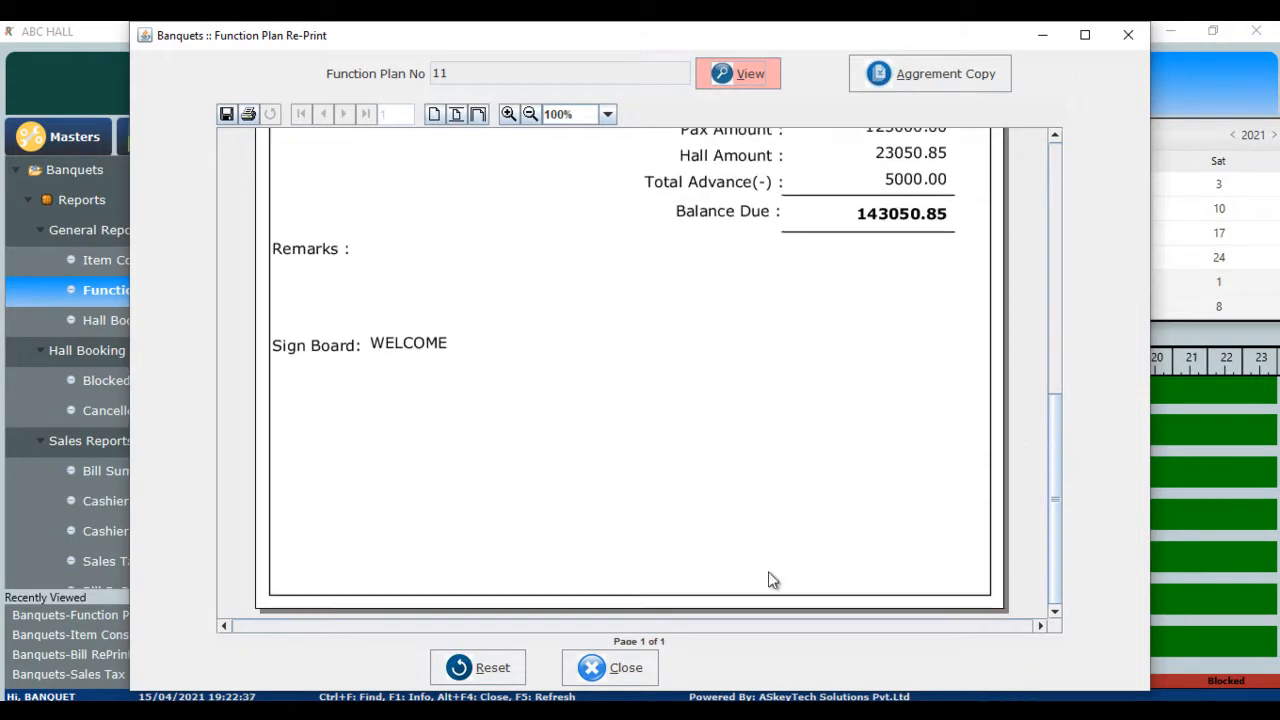
{"action": "left_click", "coordinate": [627, 663]}
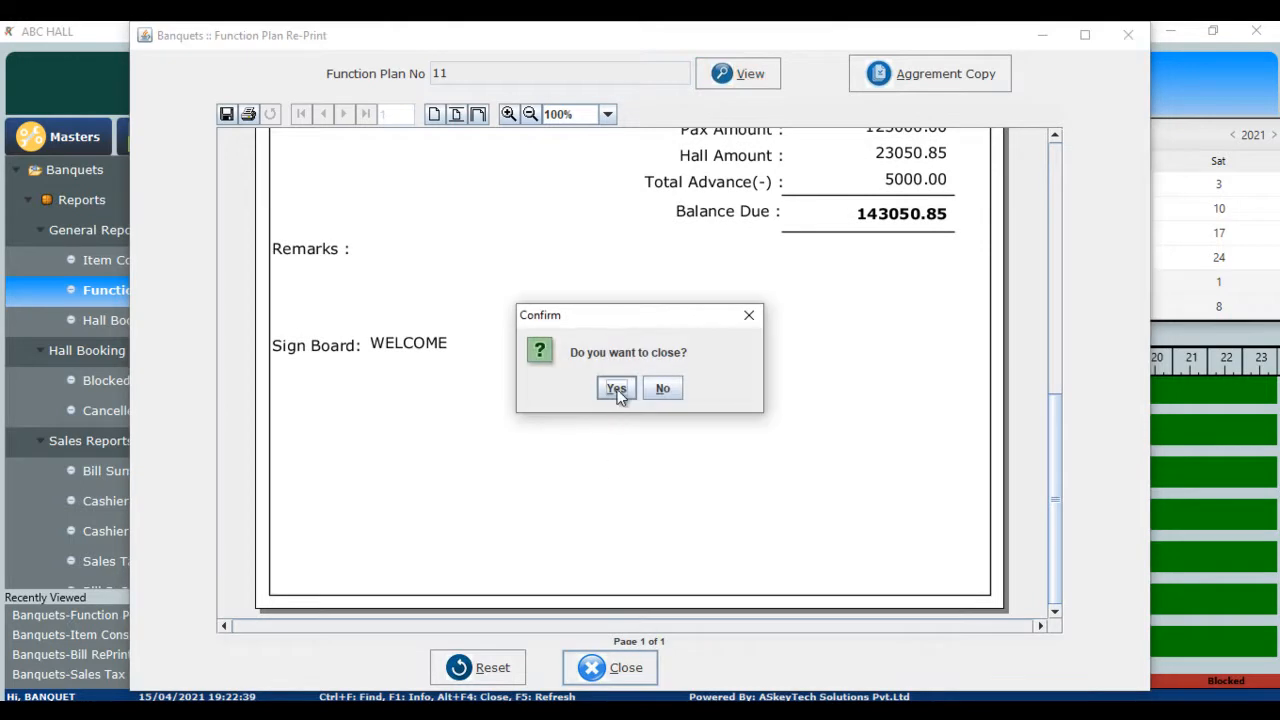
{"action": "left_click", "coordinate": [615, 388]}
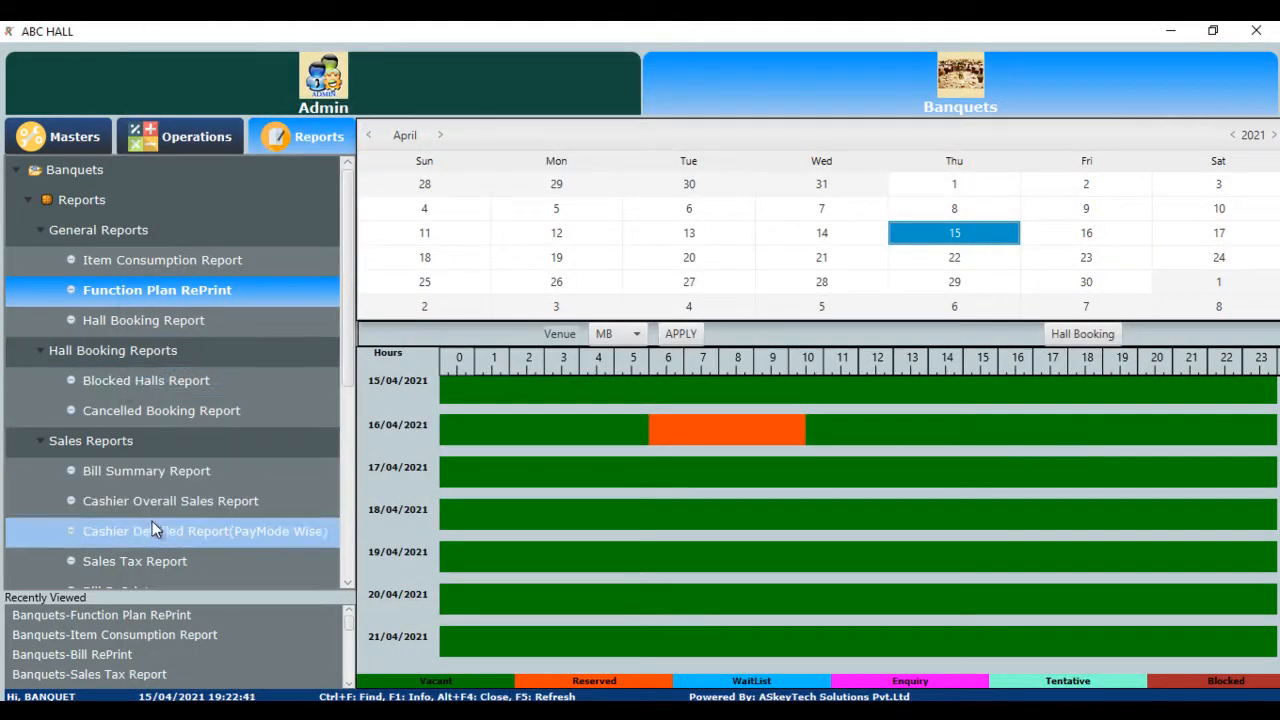
{"action": "left_click", "coordinate": [170, 501]}
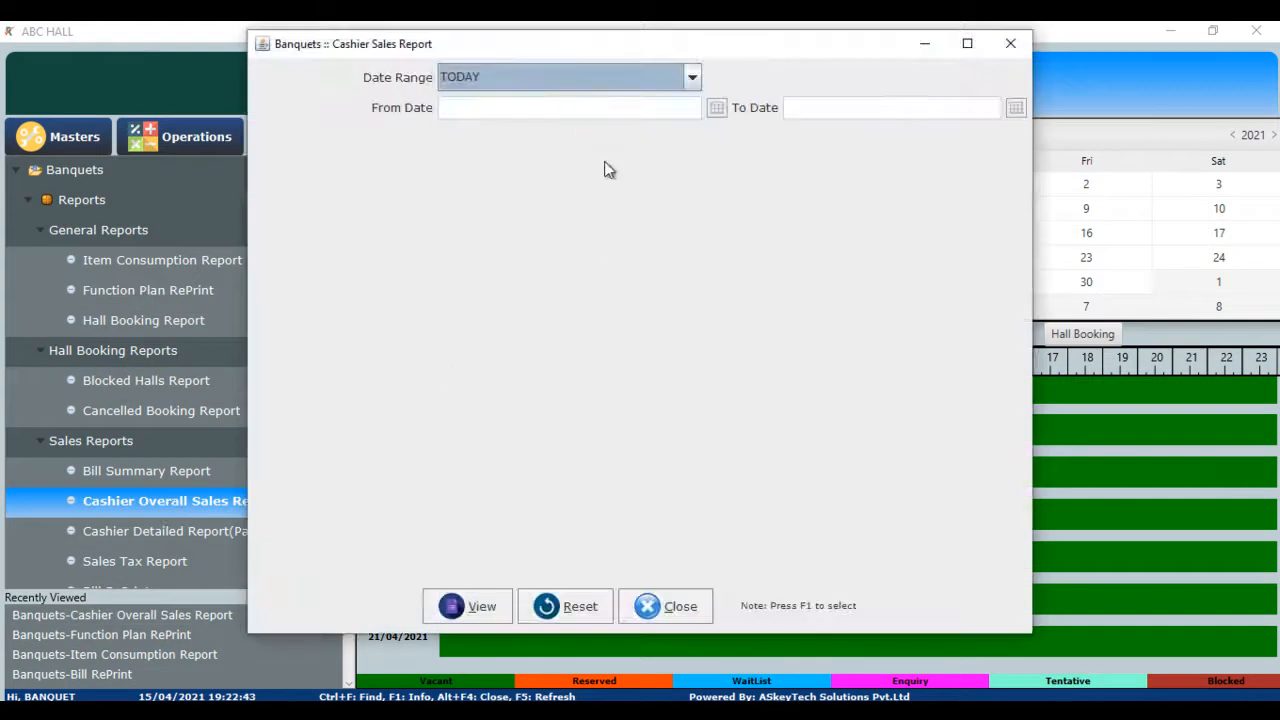
{"action": "left_click", "coordinate": [470, 608]}
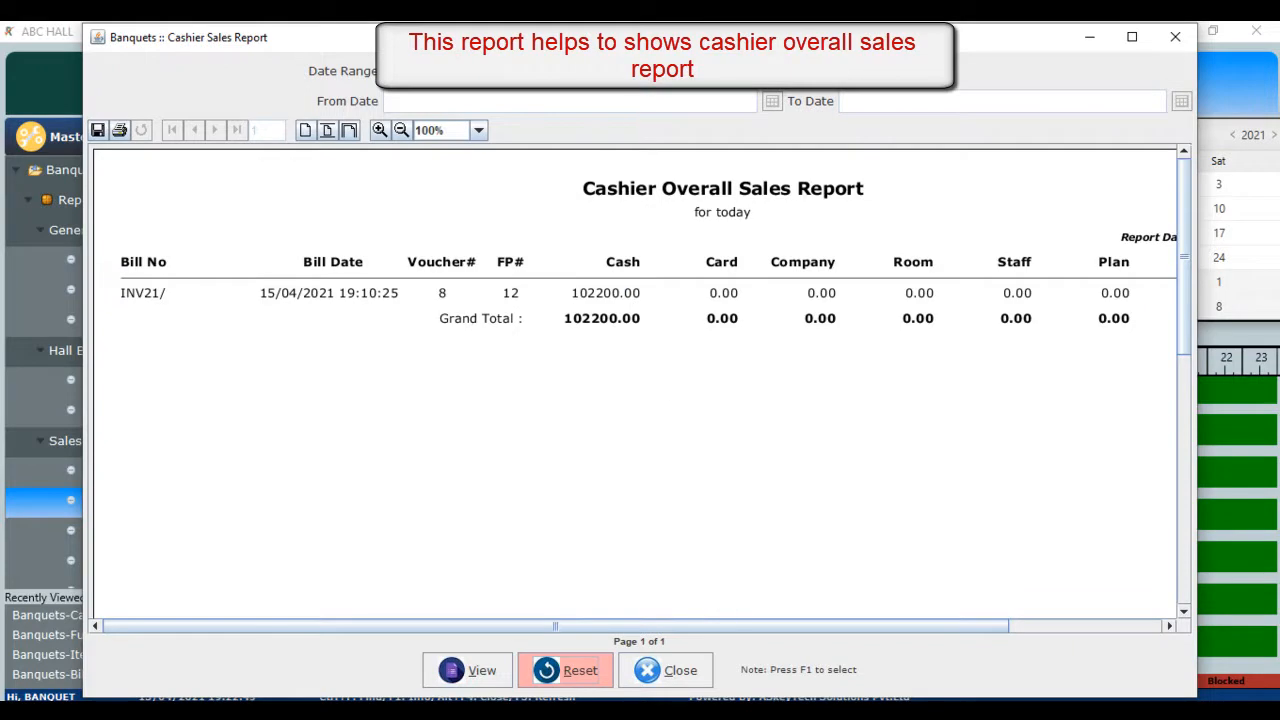
{"action": "left_click", "coordinate": [590, 72]}
{"action": "left_click_drag", "start_coordinate": [749, 178], "coordinate": [754, 198]}
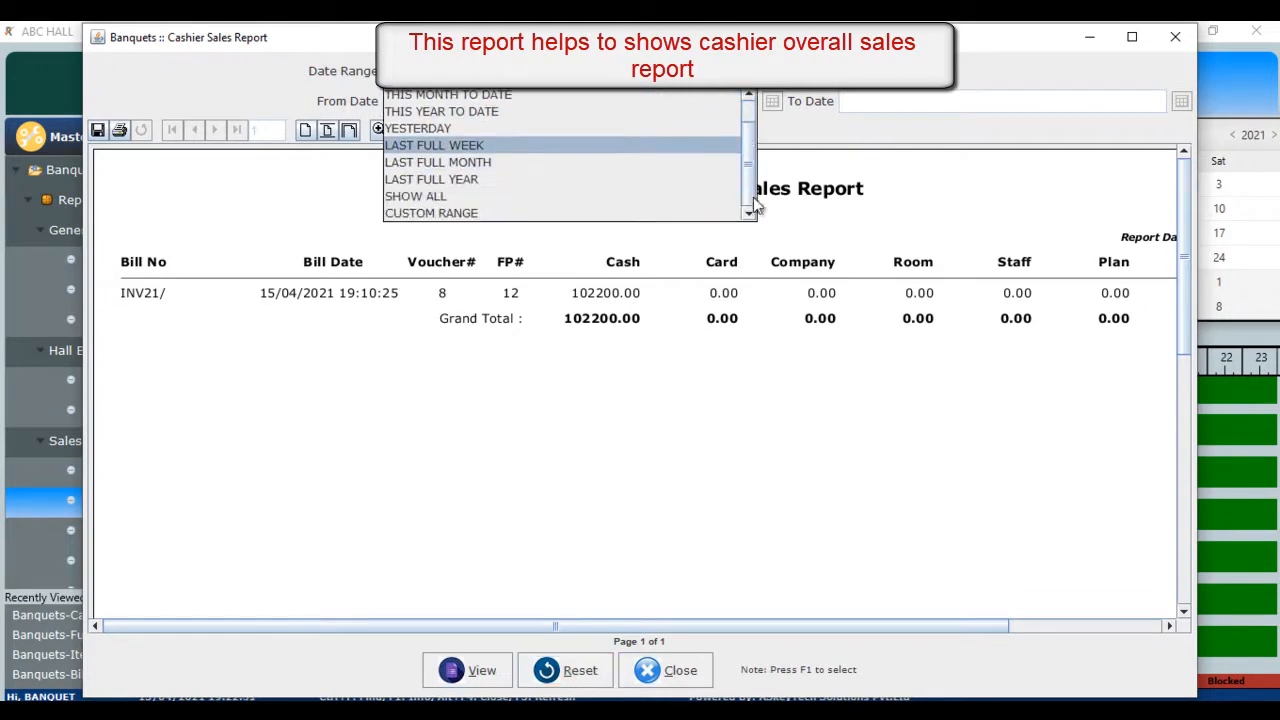
{"action": "left_click", "coordinate": [520, 196]}
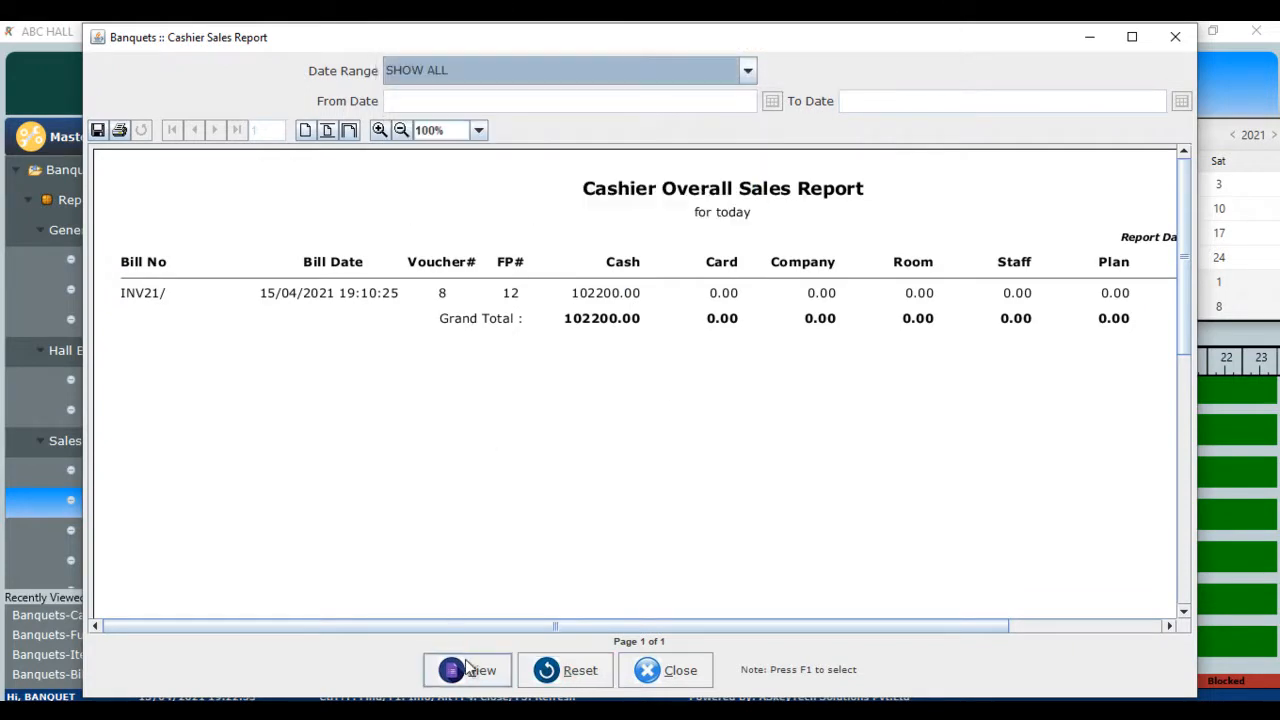
{"action": "left_click", "coordinate": [468, 668]}
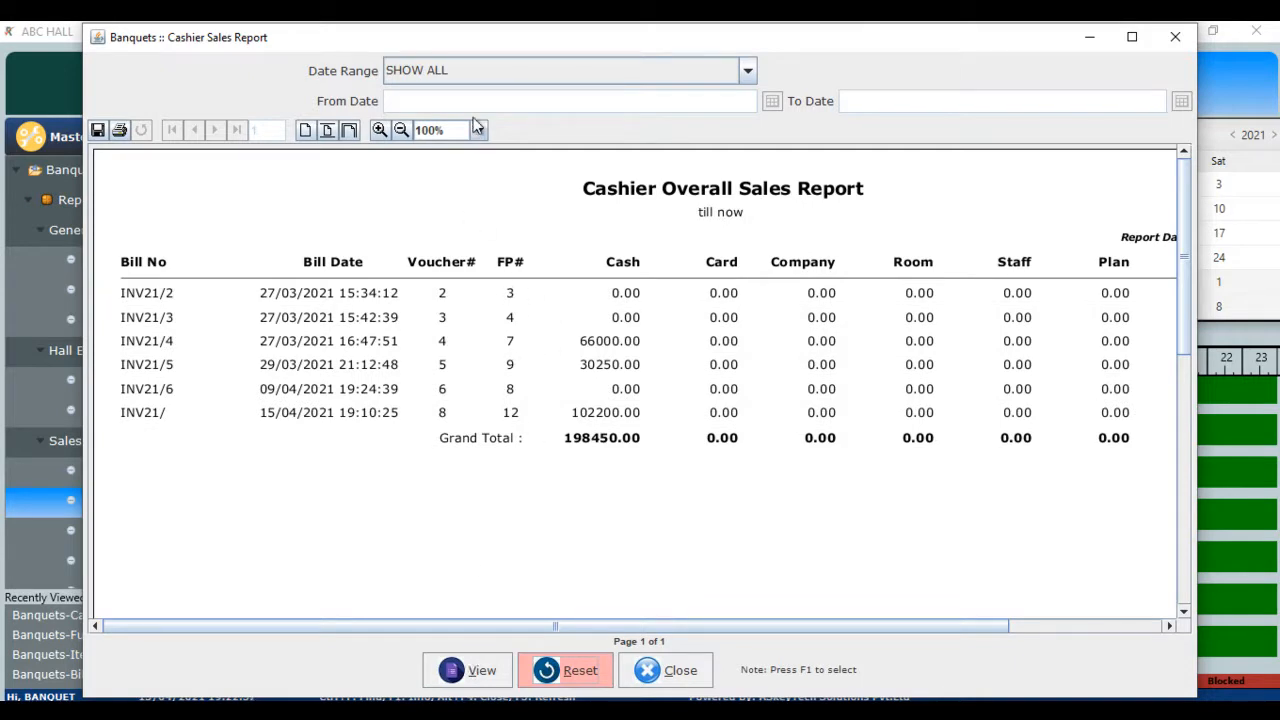
{"action": "left_click", "coordinate": [632, 75]}
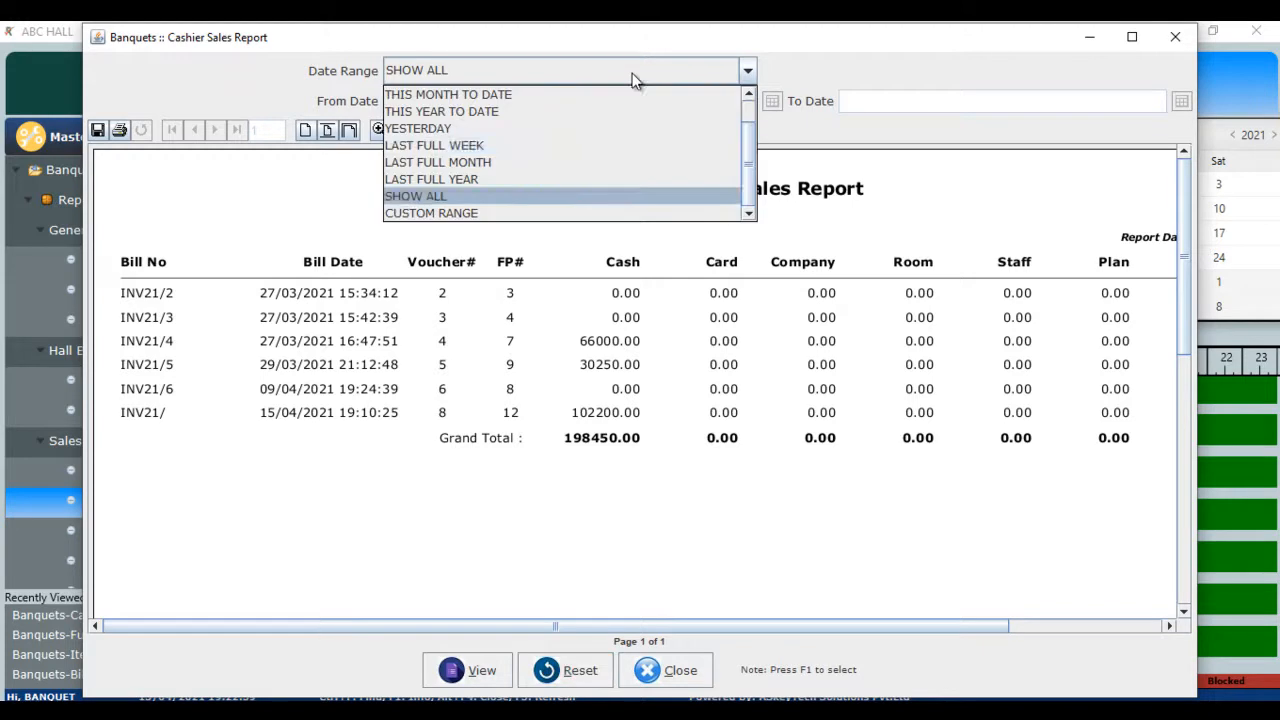
{"action": "left_click", "coordinate": [880, 222]}
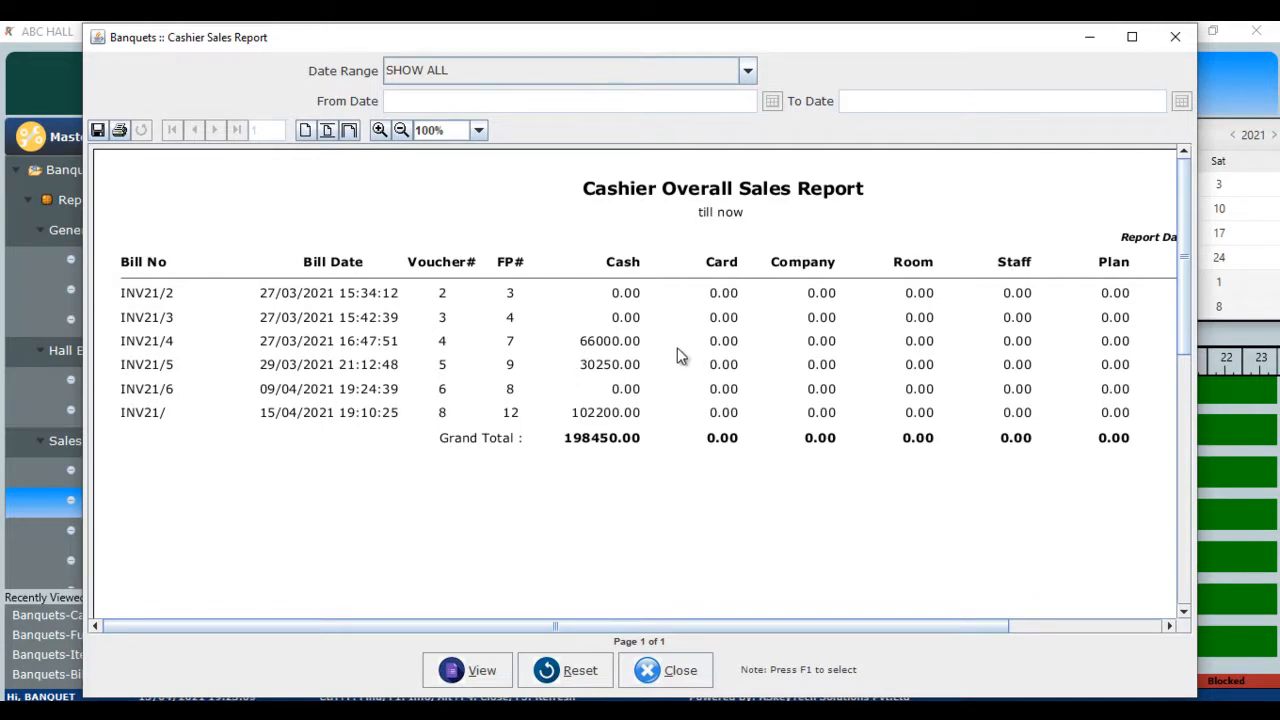
{"action": "left_click", "coordinate": [679, 671]}
{"action": "left_click", "coordinate": [616, 394]}
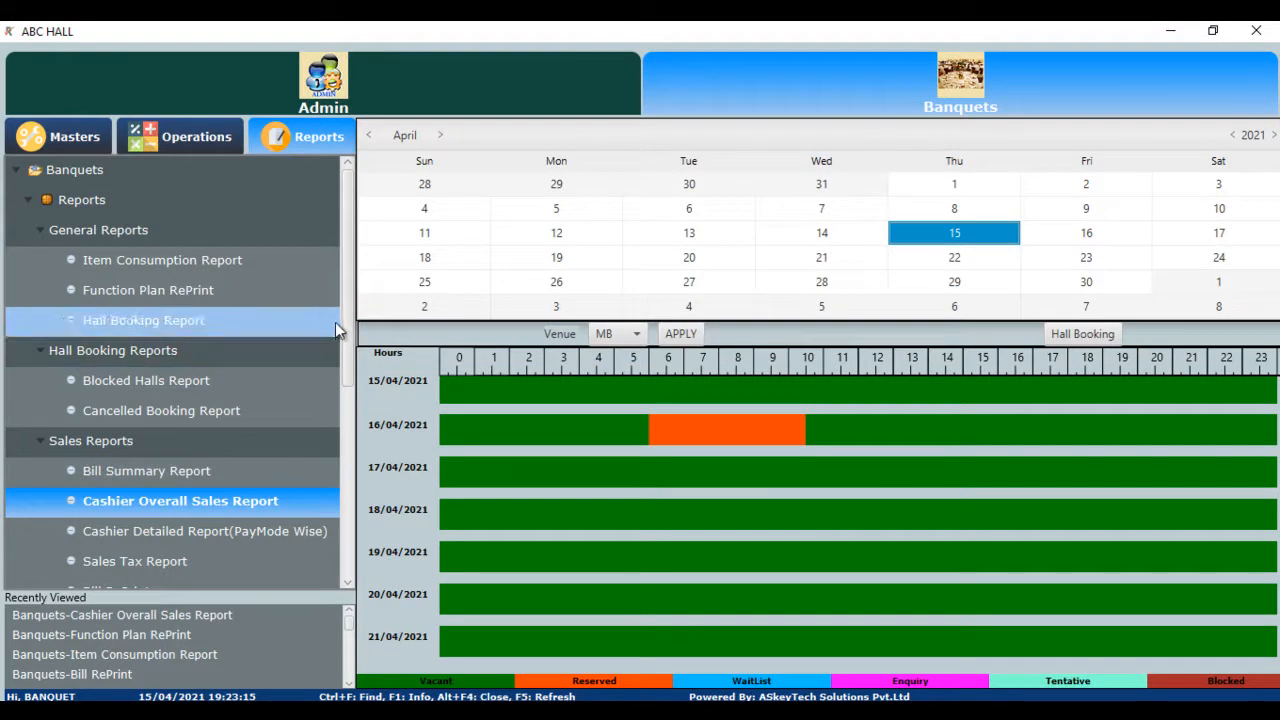
{"action": "left_click_drag", "start_coordinate": [343, 322], "coordinate": [349, 378]}
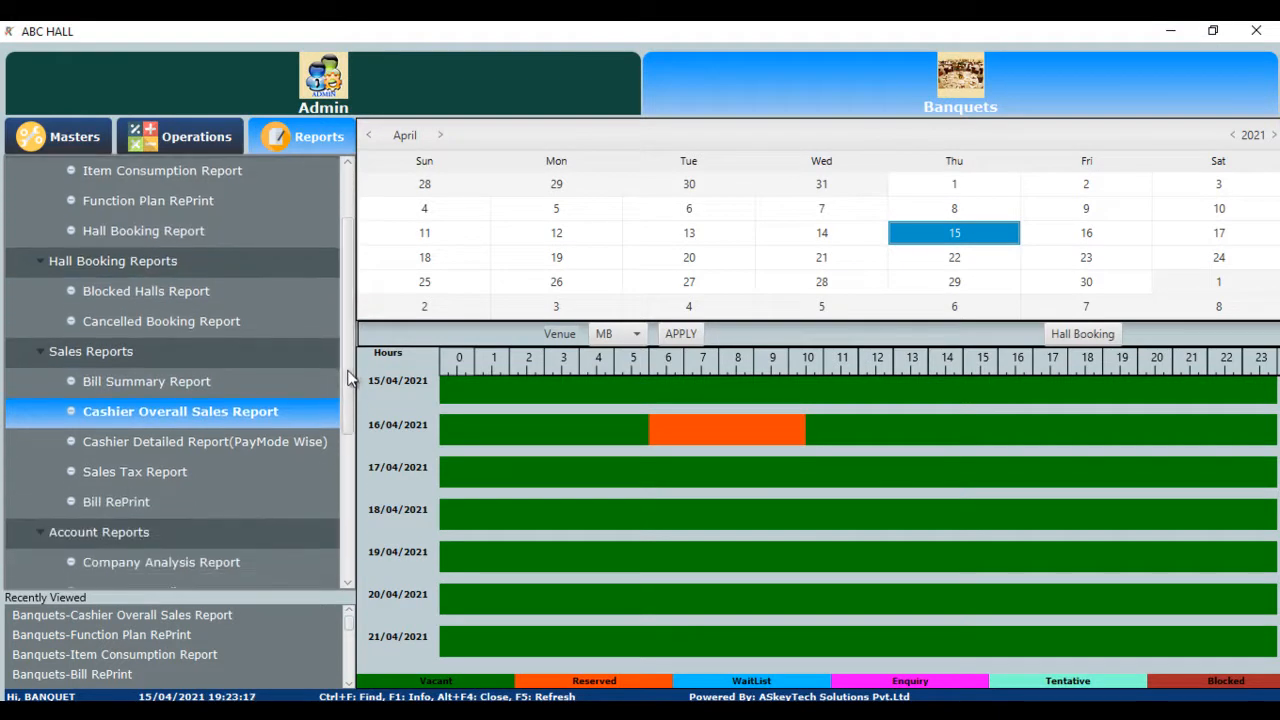
{"action": "left_click", "coordinate": [188, 473]}
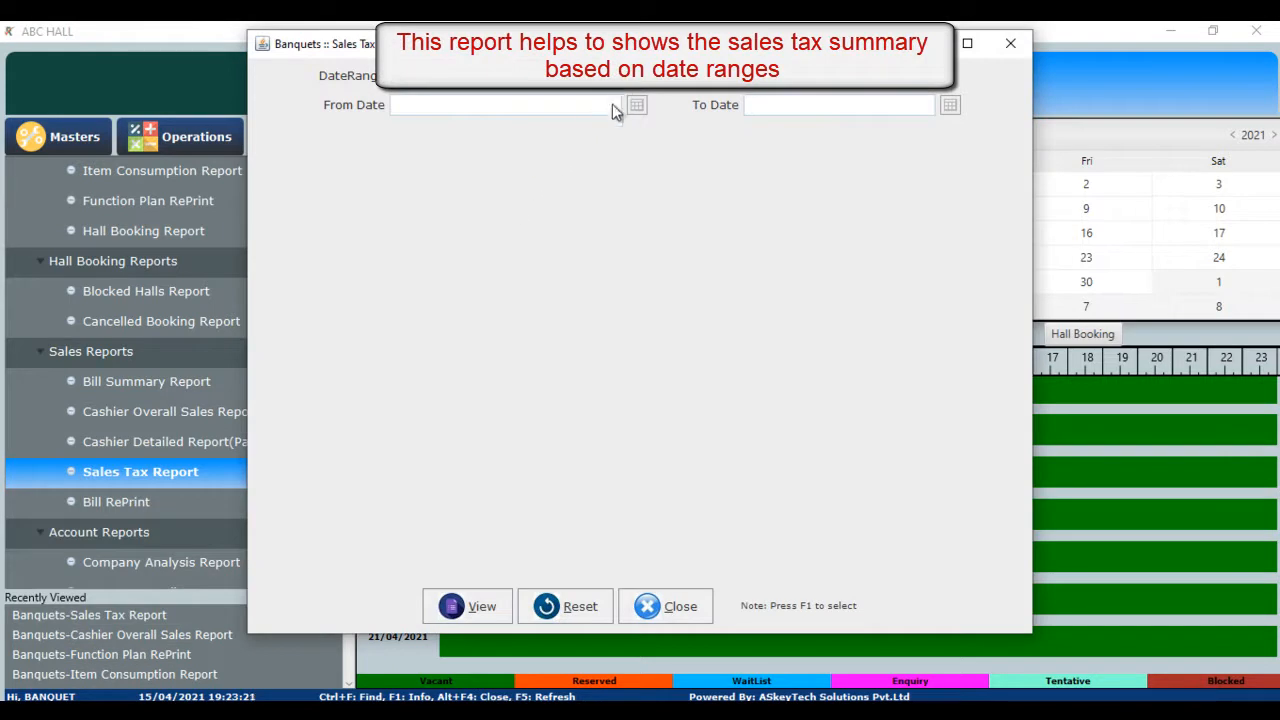
{"action": "left_click", "coordinate": [612, 75]}
{"action": "left_click_drag", "start_coordinate": [613, 134], "coordinate": [631, 195]}
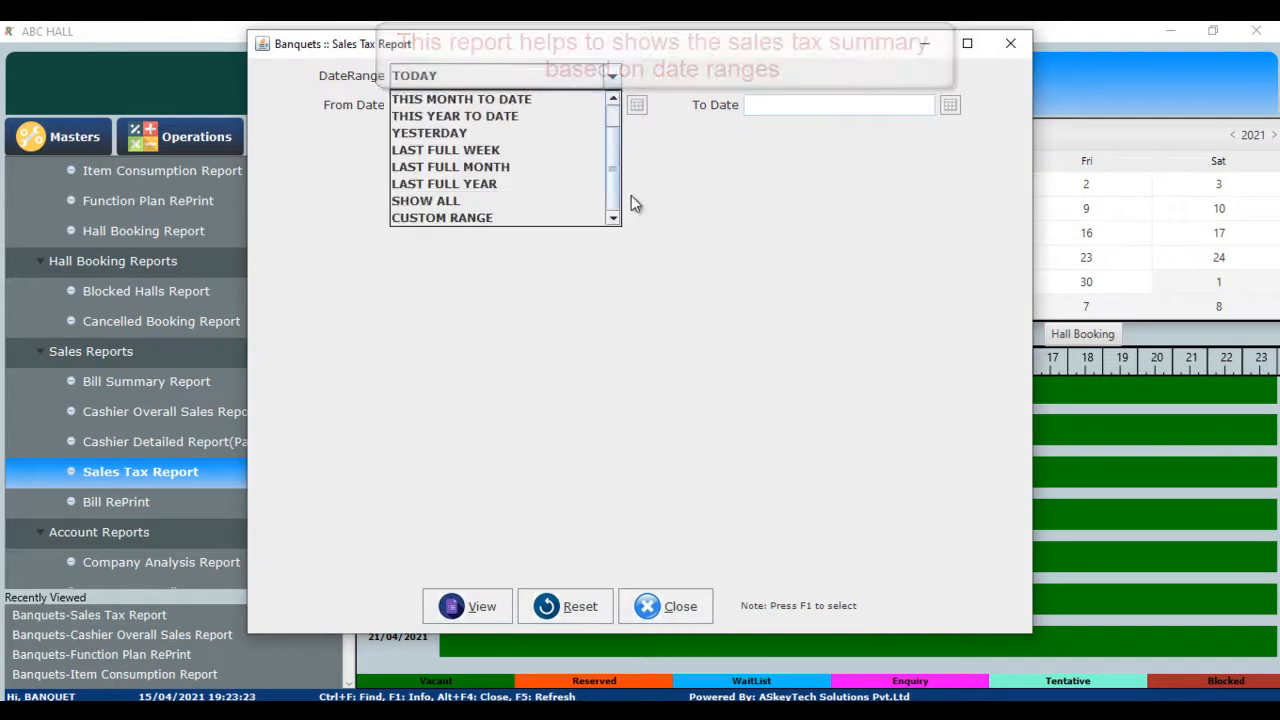
{"action": "left_click", "coordinate": [512, 203]}
{"action": "left_click", "coordinate": [463, 607]}
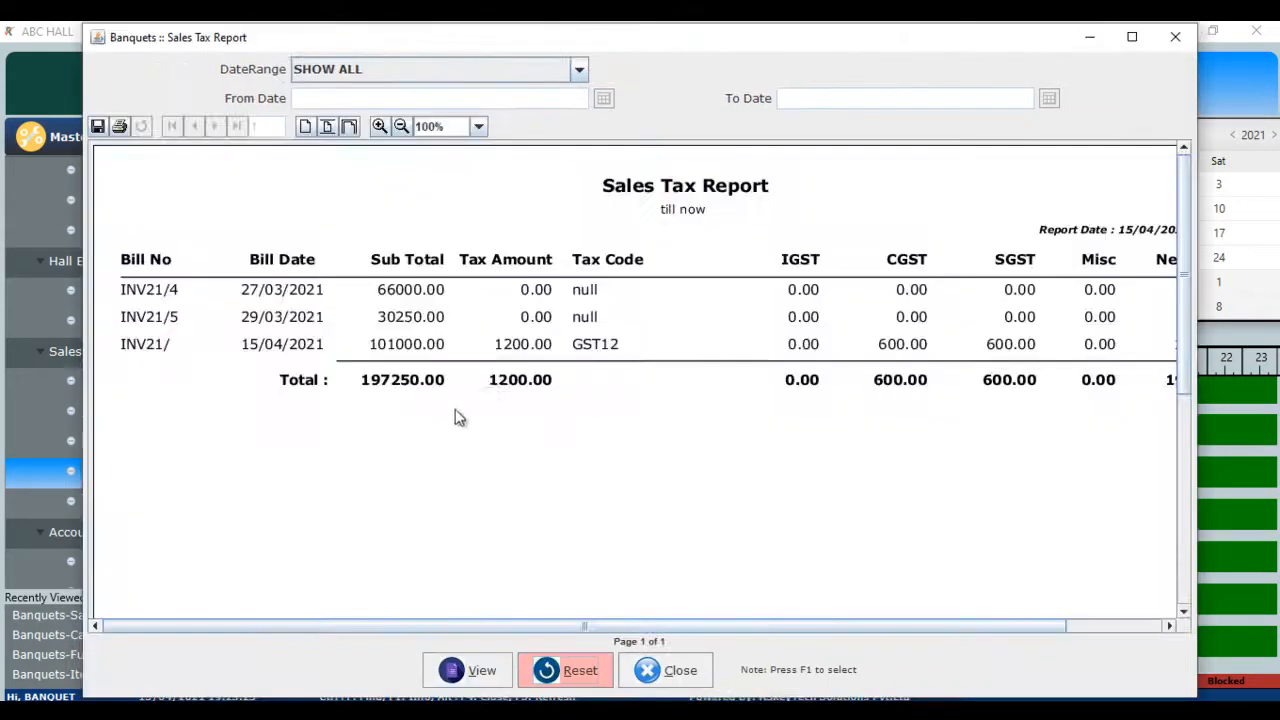
{"action": "left_click_drag", "start_coordinate": [758, 625], "coordinate": [917, 622]}
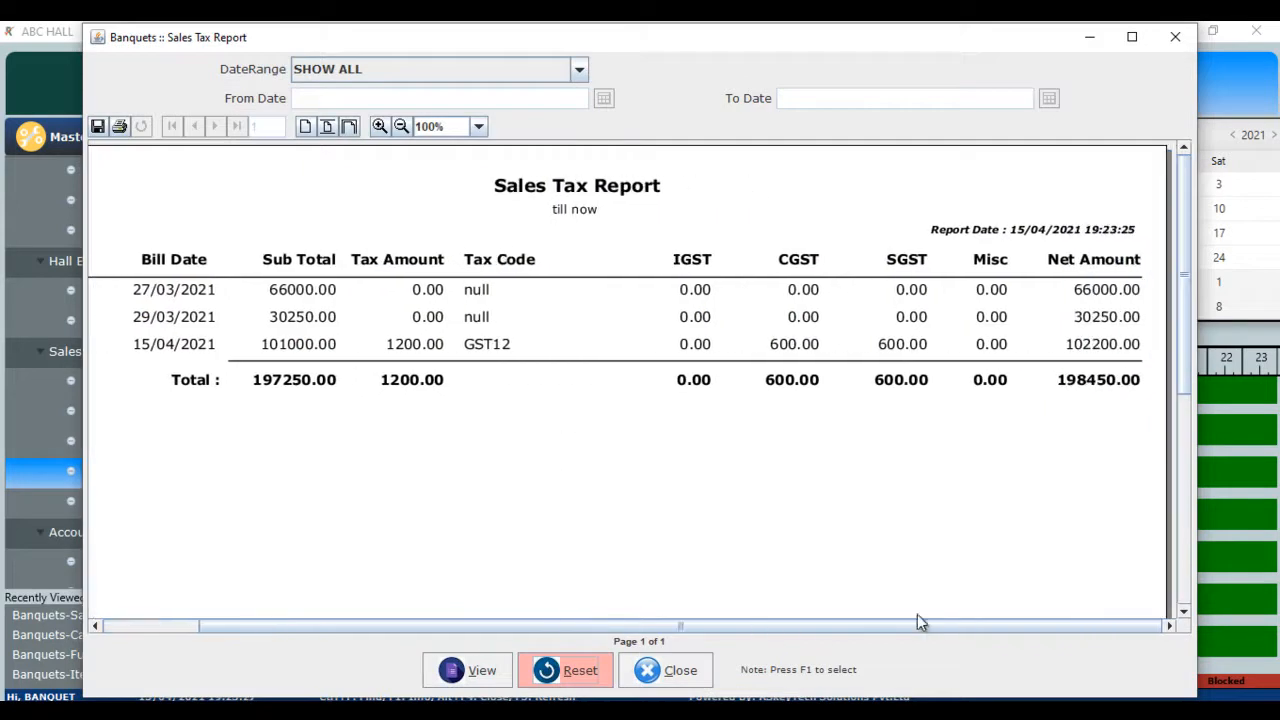
{"action": "left_click", "coordinate": [674, 672]}
{"action": "left_click", "coordinate": [616, 393]}
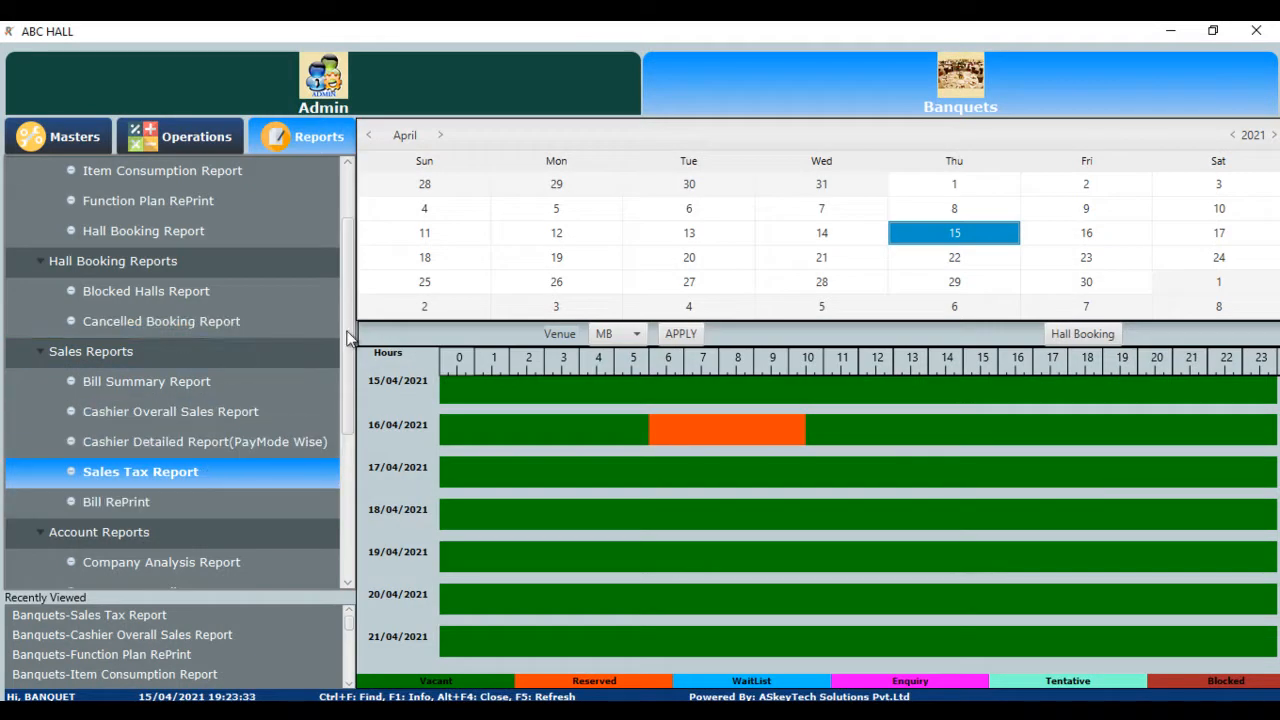
{"action": "left_click", "coordinate": [158, 502]}
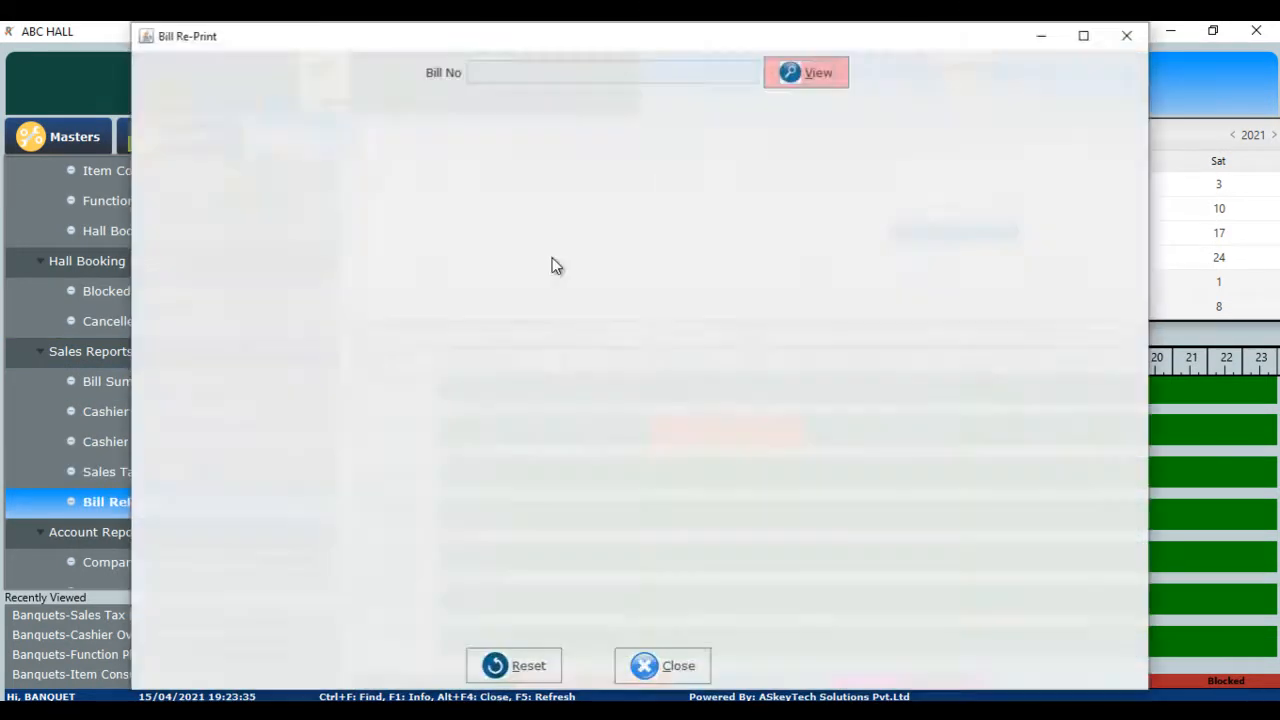
{"action": "left_click", "coordinate": [722, 70]}
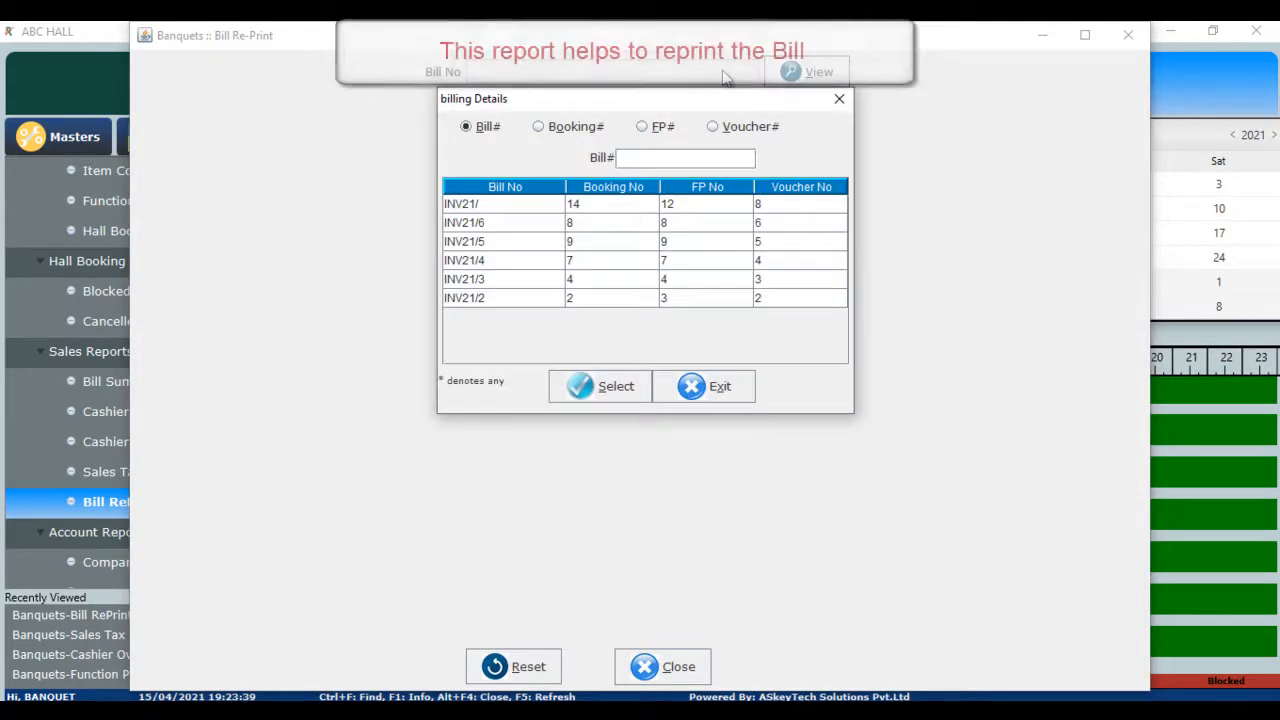
{"action": "double_click", "coordinate": [479, 206]}
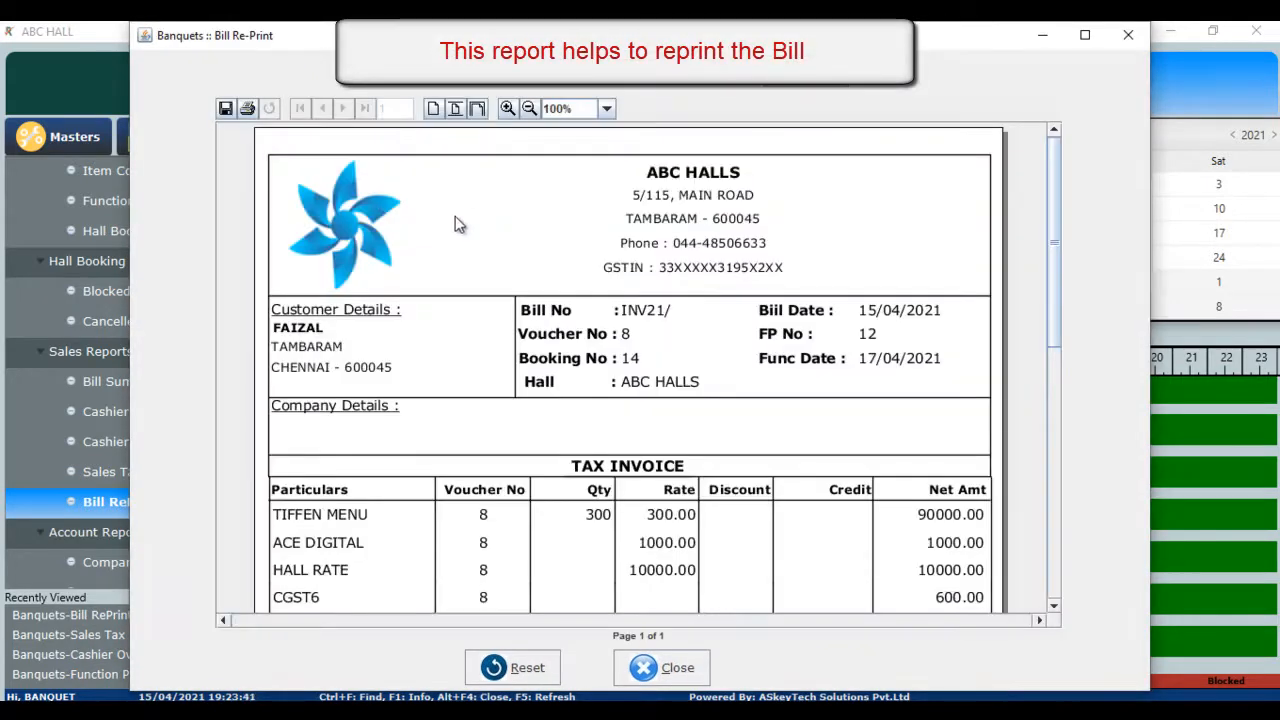
{"action": "left_click_drag", "start_coordinate": [1052, 296], "coordinate": [1057, 440]}
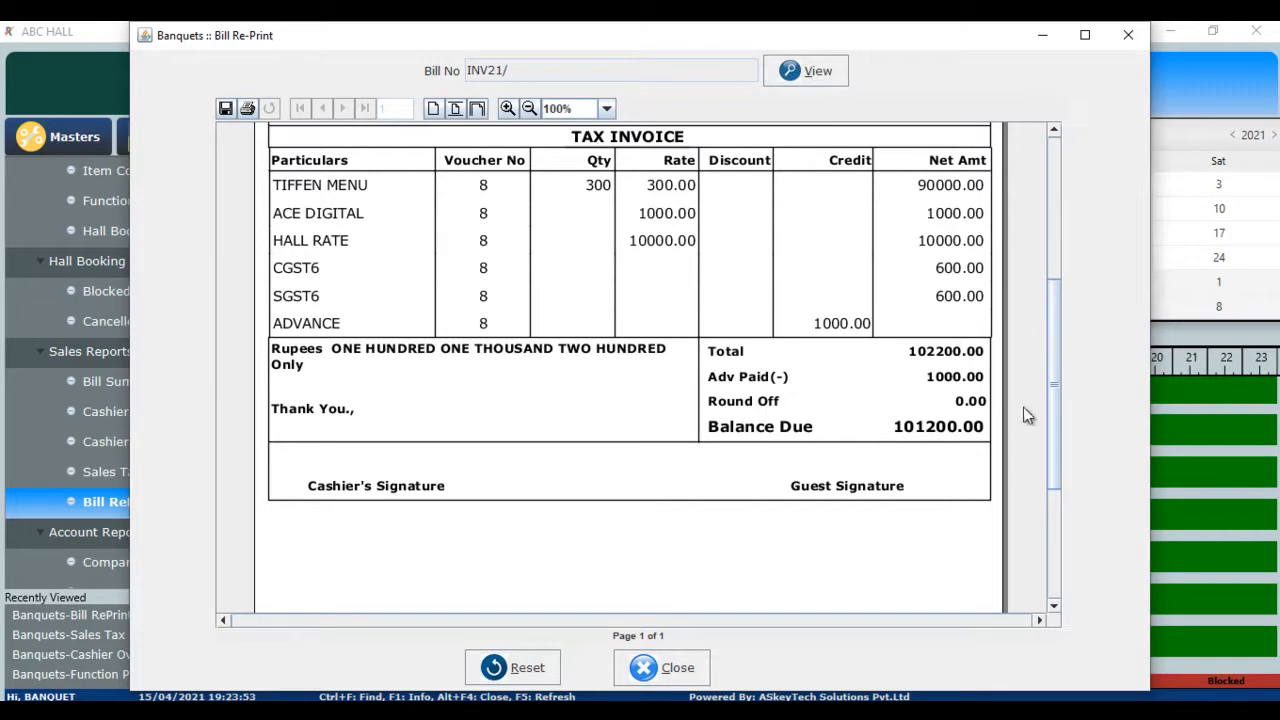
{"action": "left_click_drag", "start_coordinate": [1055, 415], "coordinate": [1034, 457]}
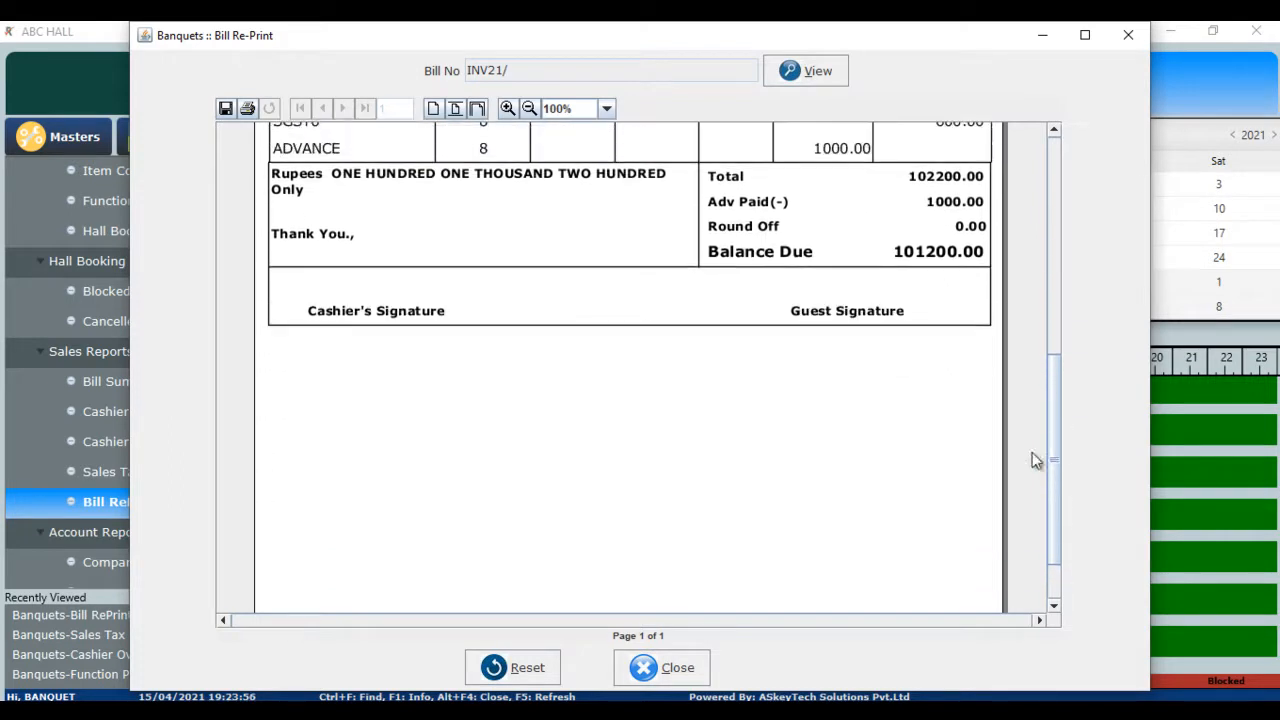
{"action": "left_click", "coordinate": [676, 662]}
{"action": "left_click", "coordinate": [615, 389]}
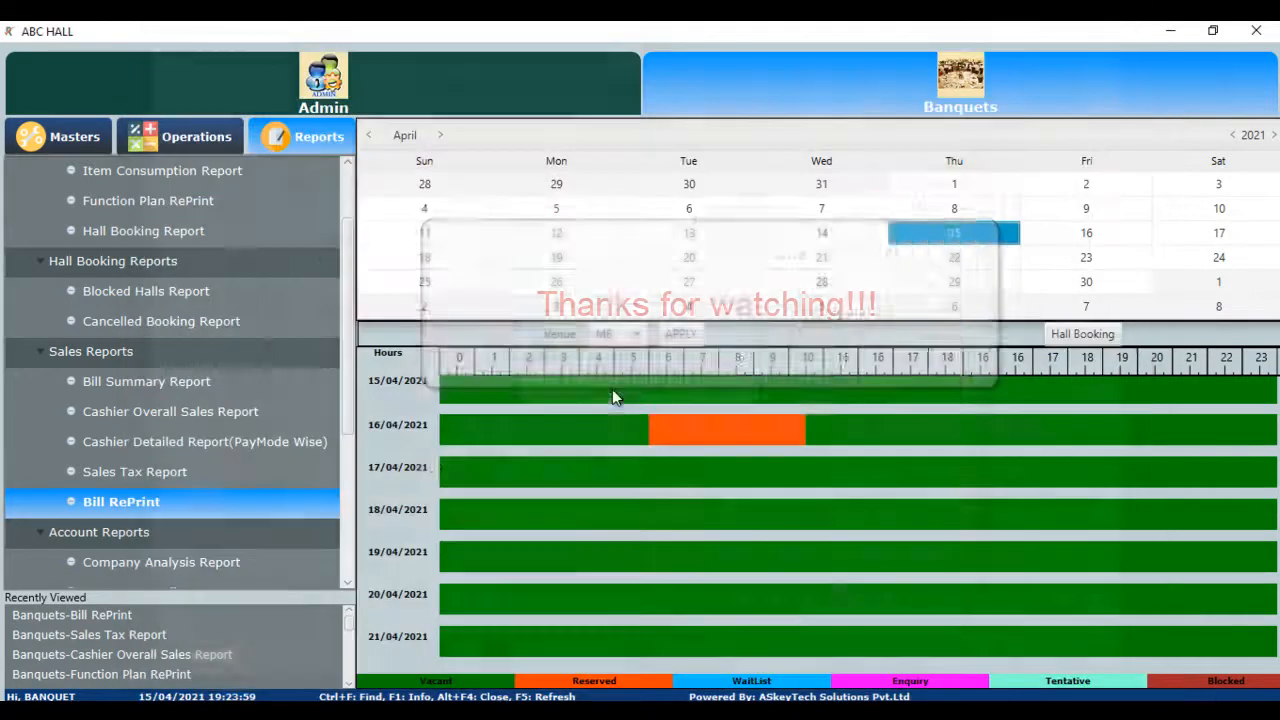